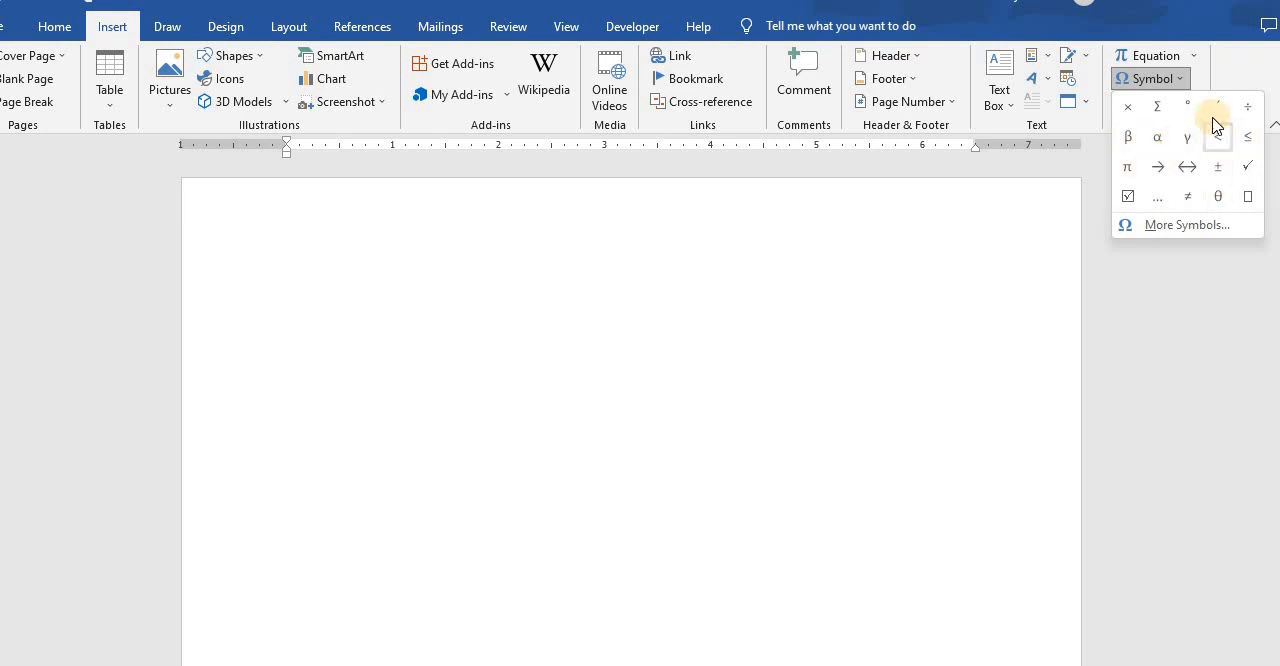
# - Insert a new equation containing a stacked fraction with 3 as the numerator and 4 as the denominator
pyautogui.click(1145, 58)
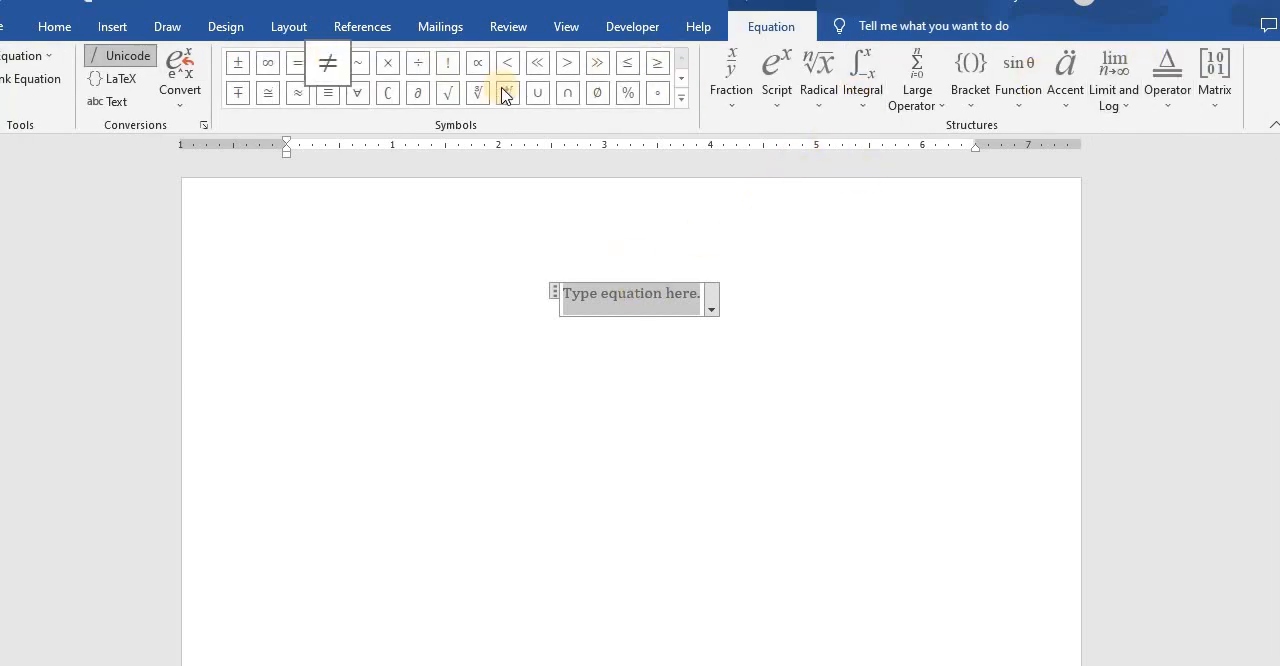
pyautogui.click(100, 28)
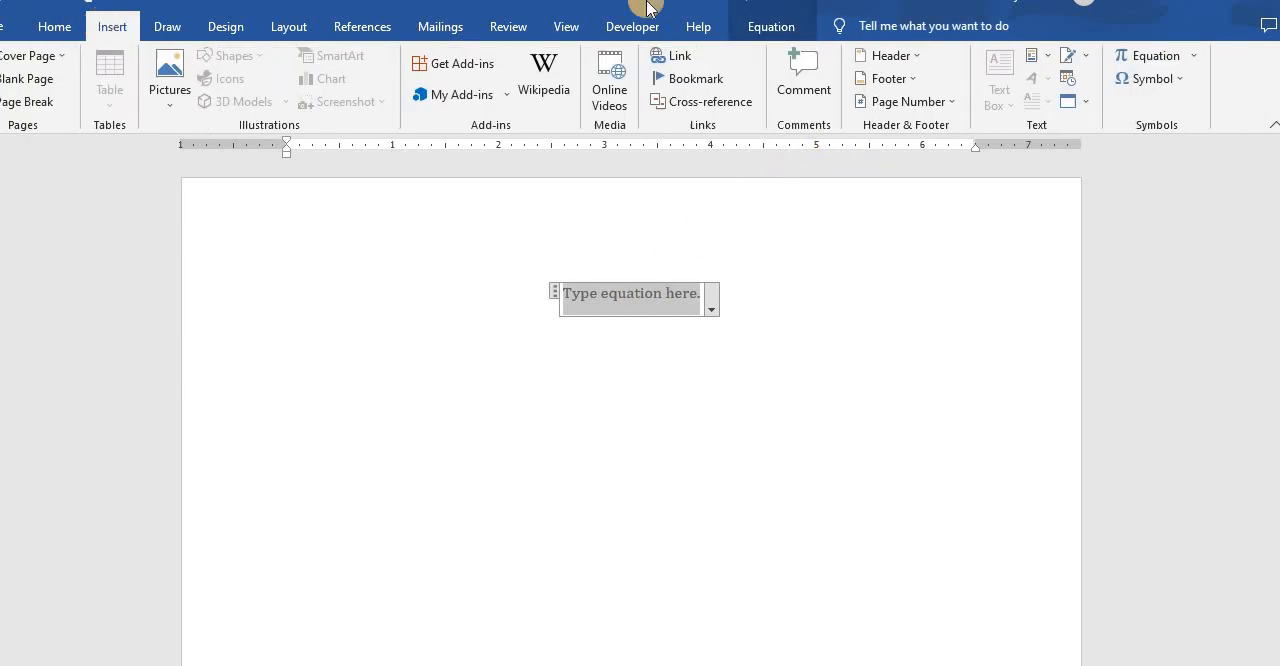
pyautogui.click(1140, 62)
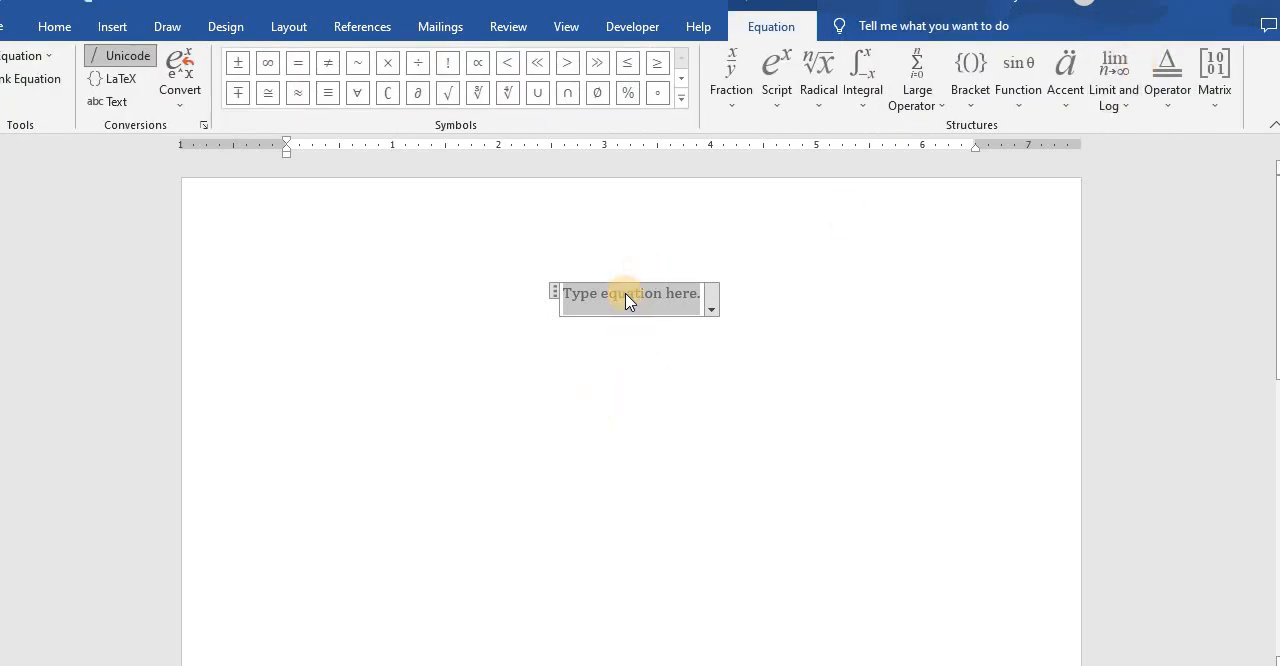
pyautogui.click(728, 110)
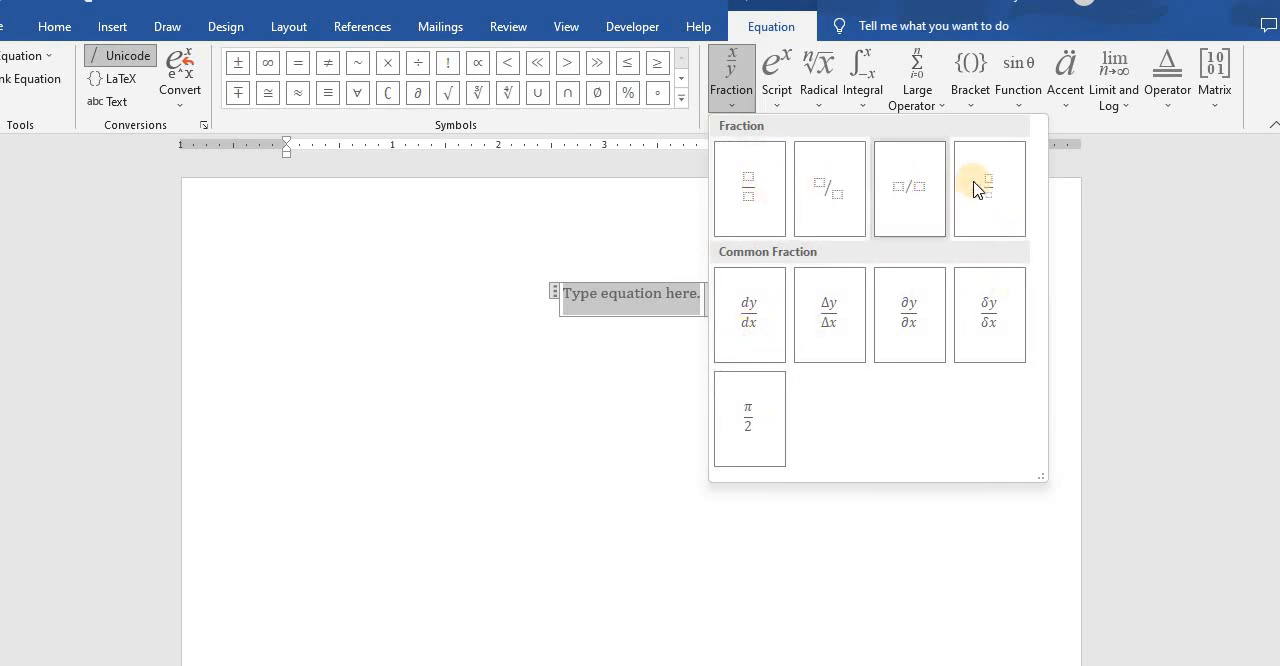
pyautogui.click(752, 186)
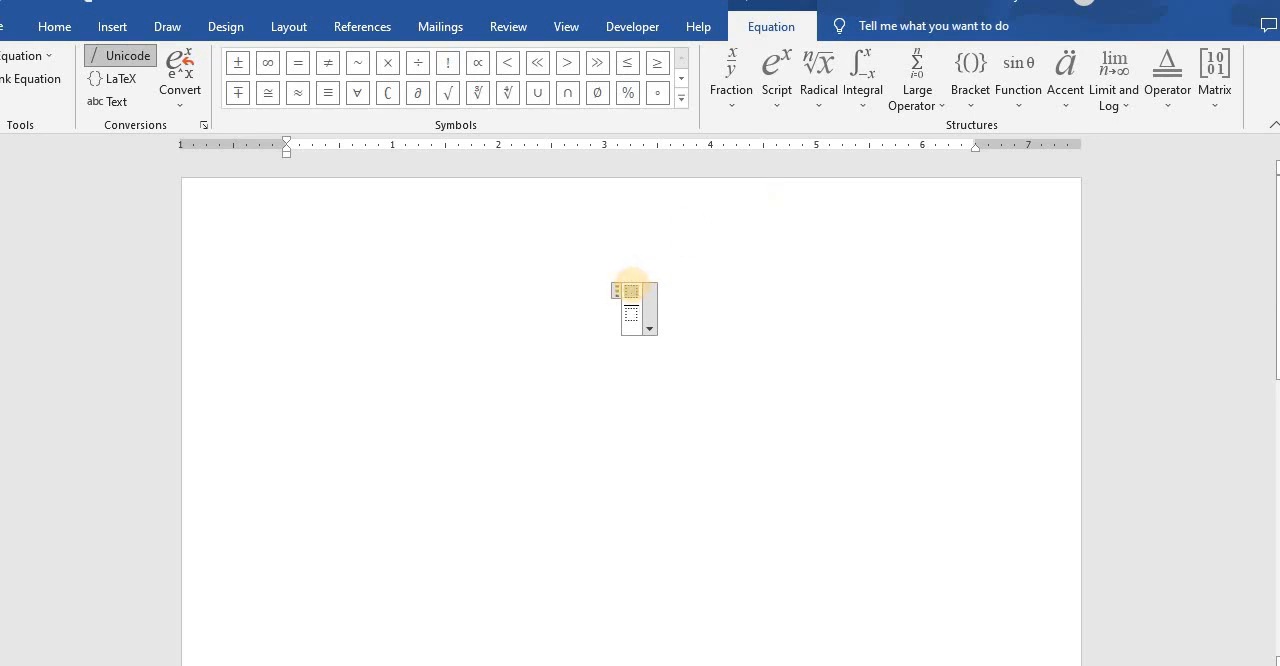
pyautogui.write('3/')
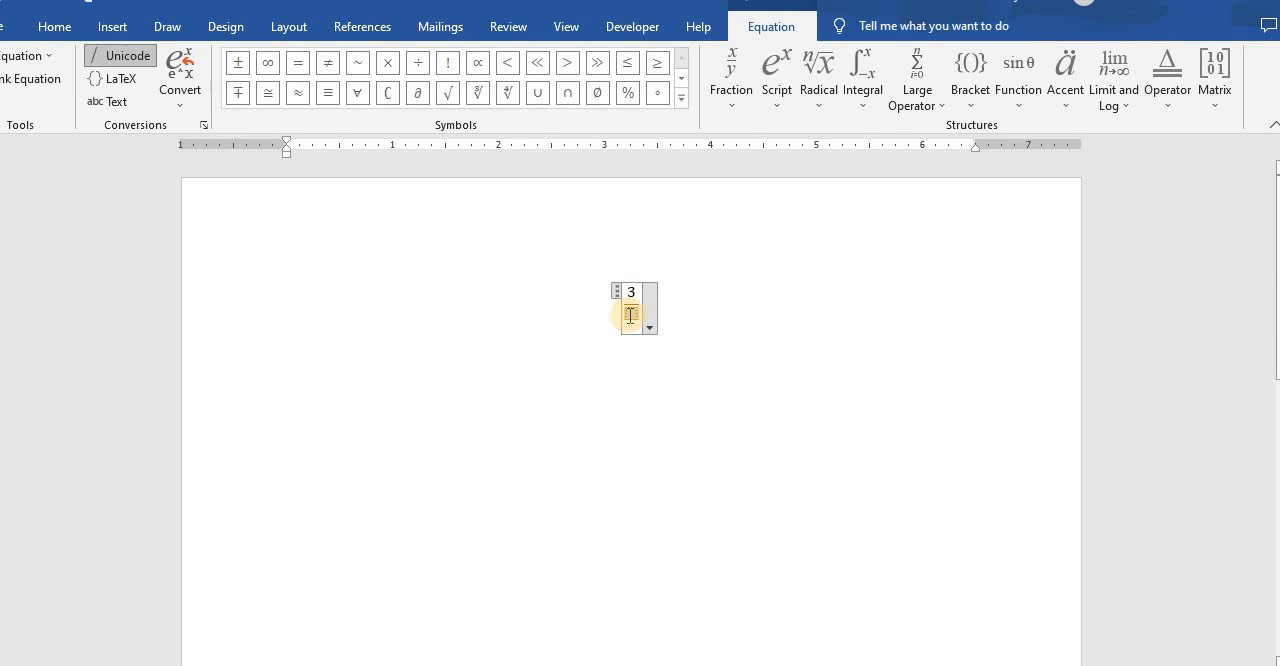
pyautogui.write('4')
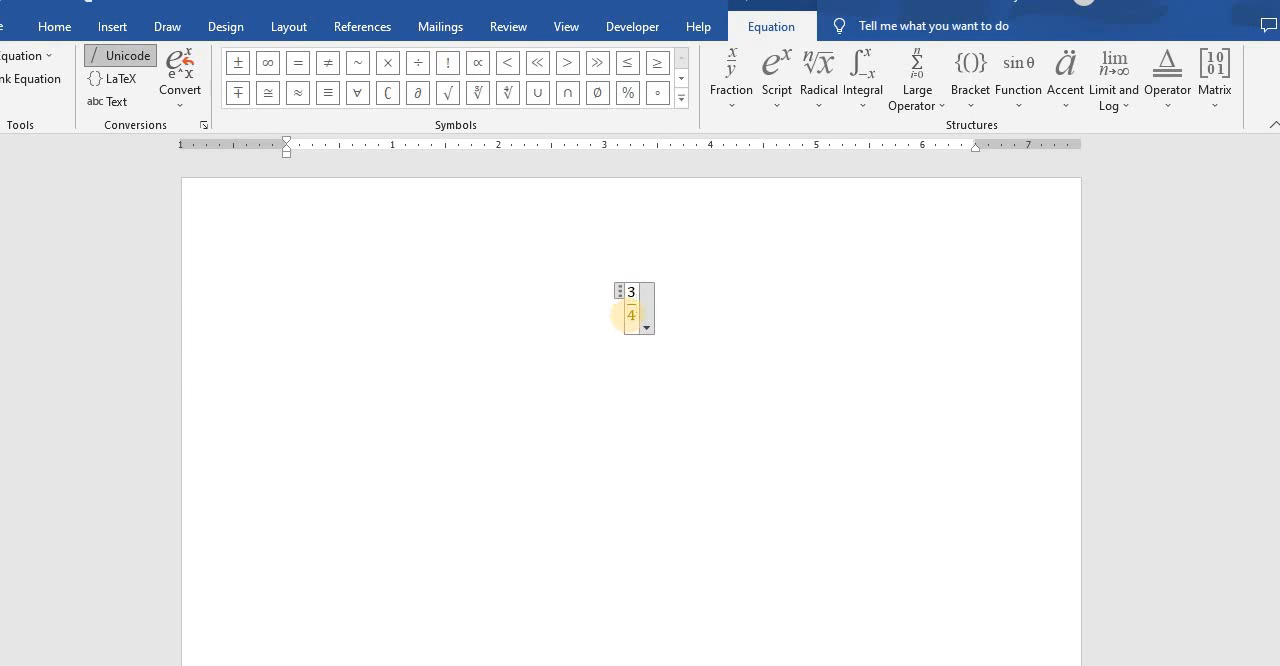
# - Append the variables xyx after the three-quarters fraction in the equation
pyautogui.press('Right')
pyautogui.write('x')
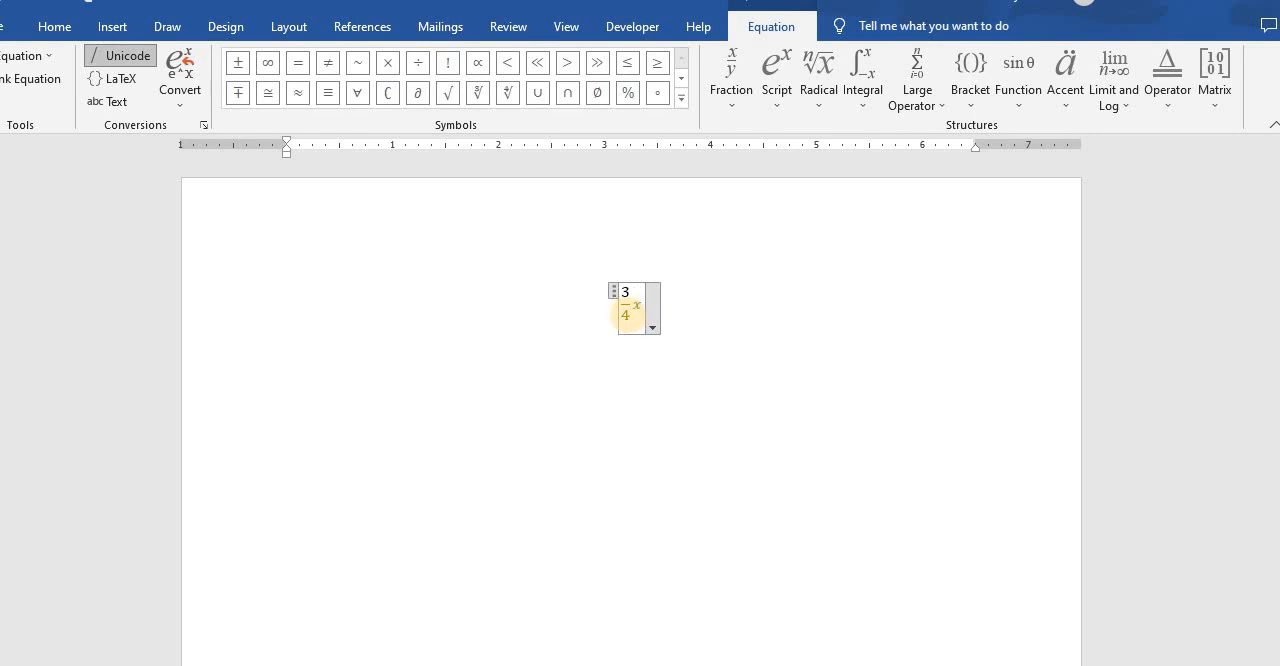
pyautogui.write('yx')
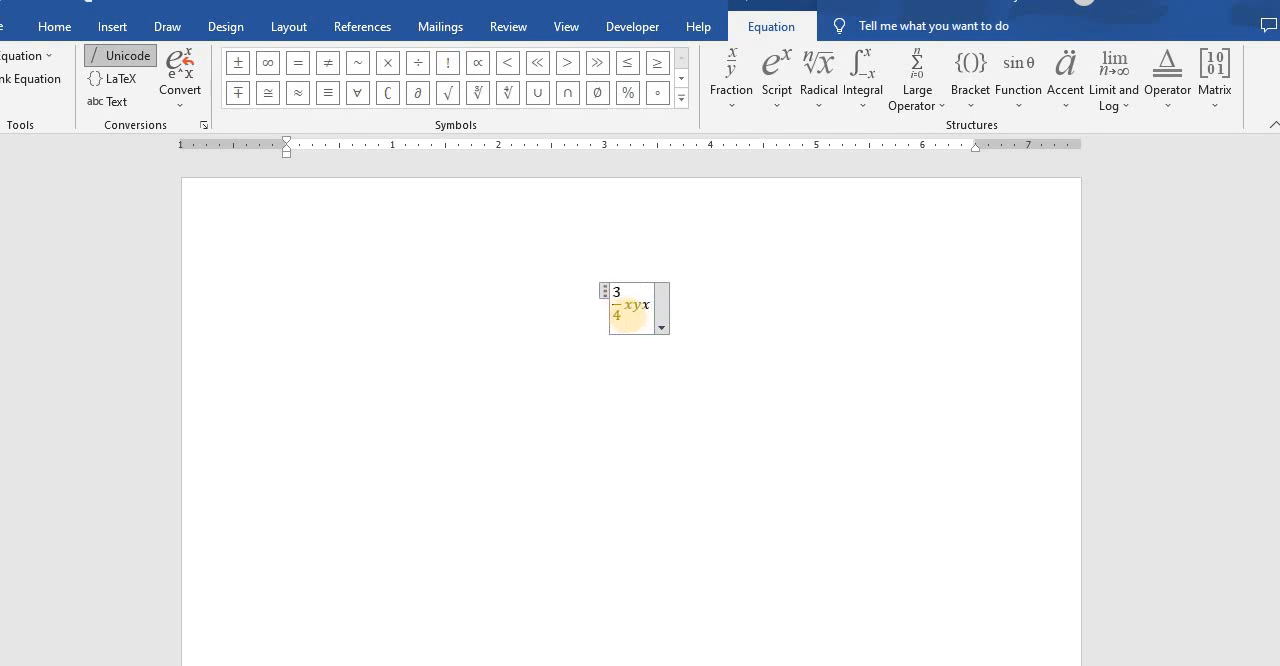
# - Delete the whole equation so the page is blank
pyautogui.press('BackSpace')
pyautogui.press('BackSpace')
pyautogui.press('BackSpace')
pyautogui.press('BackSpace')
pyautogui.press('BackSpace')
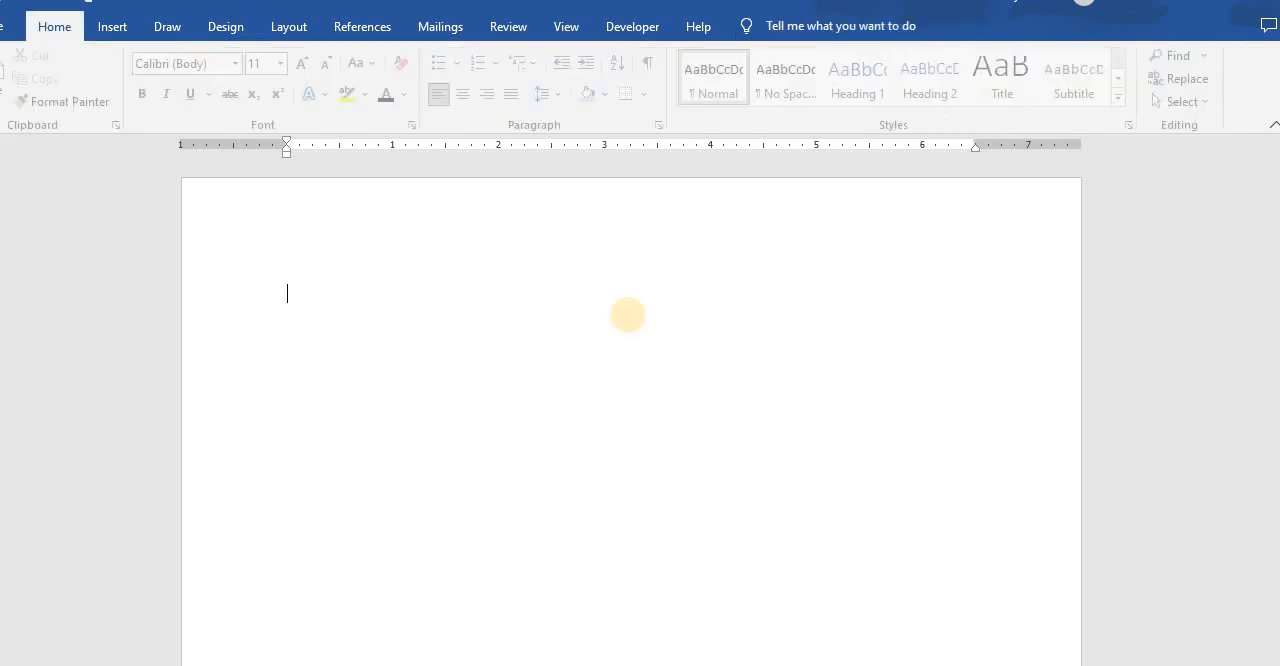
pyautogui.click(112, 38)
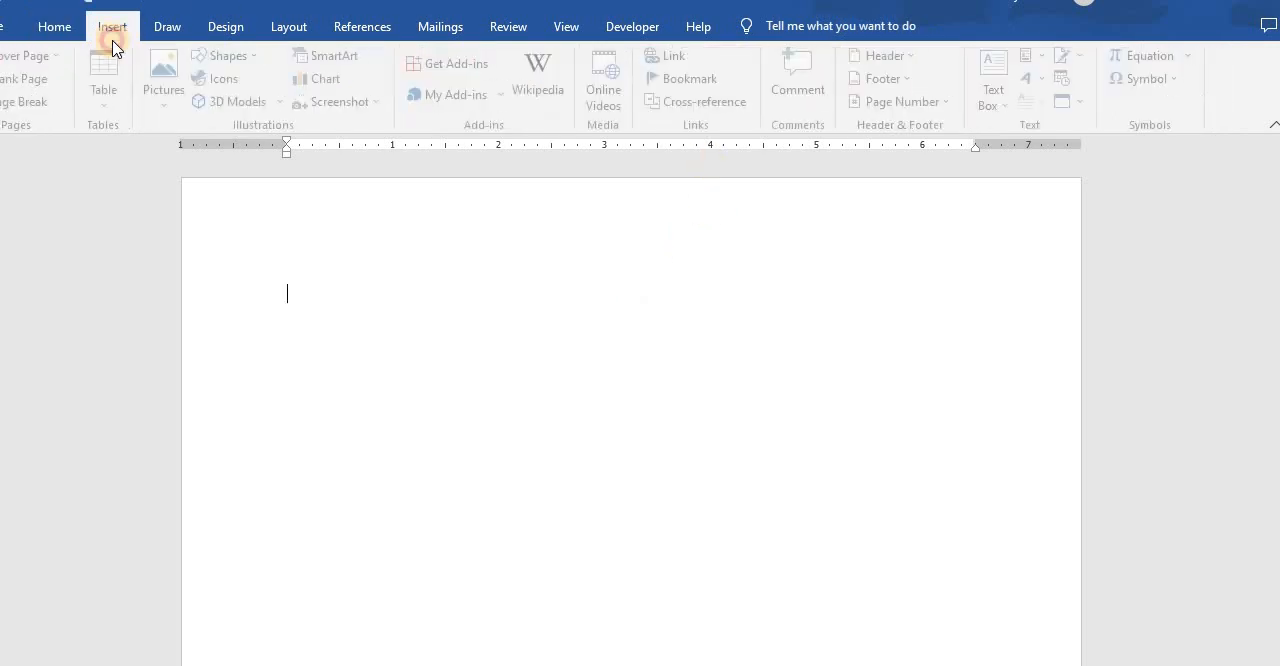
pyautogui.doubleClick(113, 40)
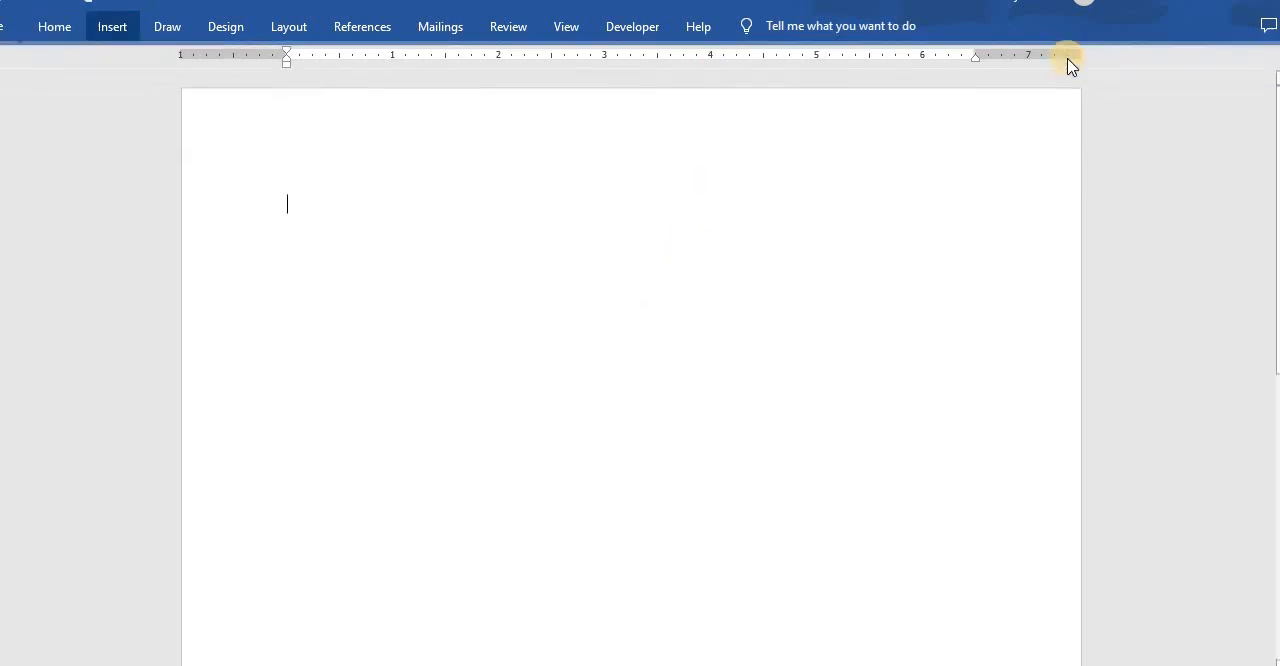
pyautogui.click(37, 31)
pyautogui.click(1273, 124)
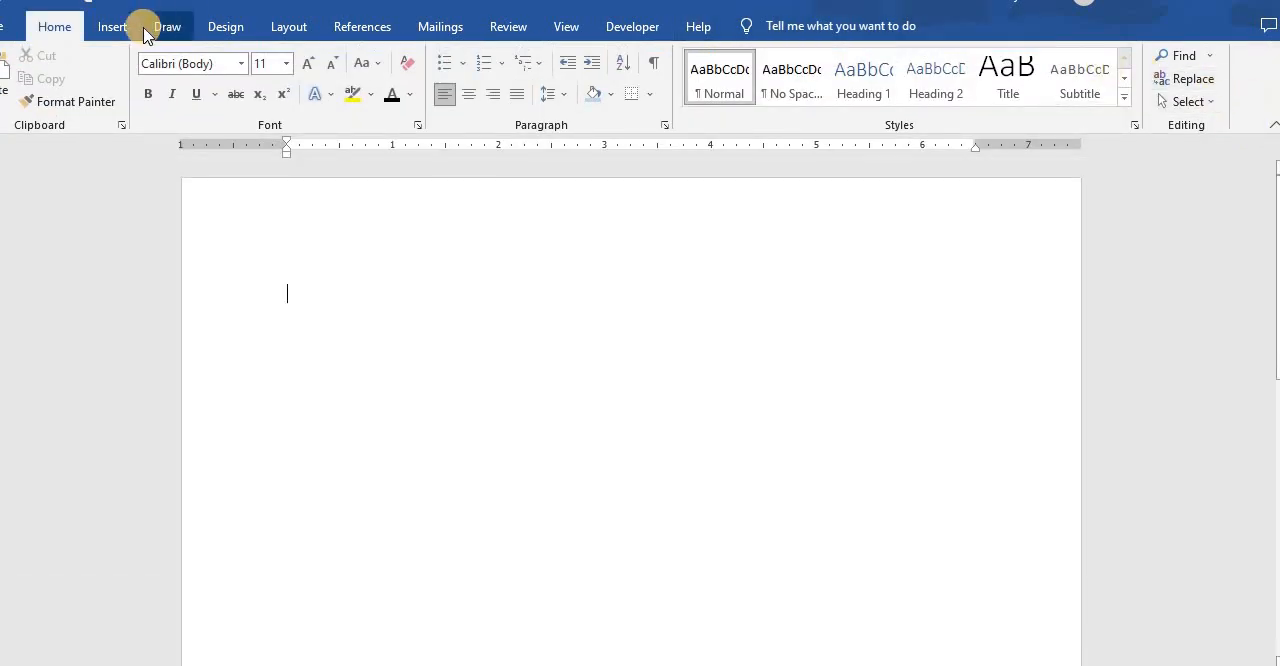
# - Insert a new equation using the superscript structure, with base 4 and exponent 2
pyautogui.click(114, 28)
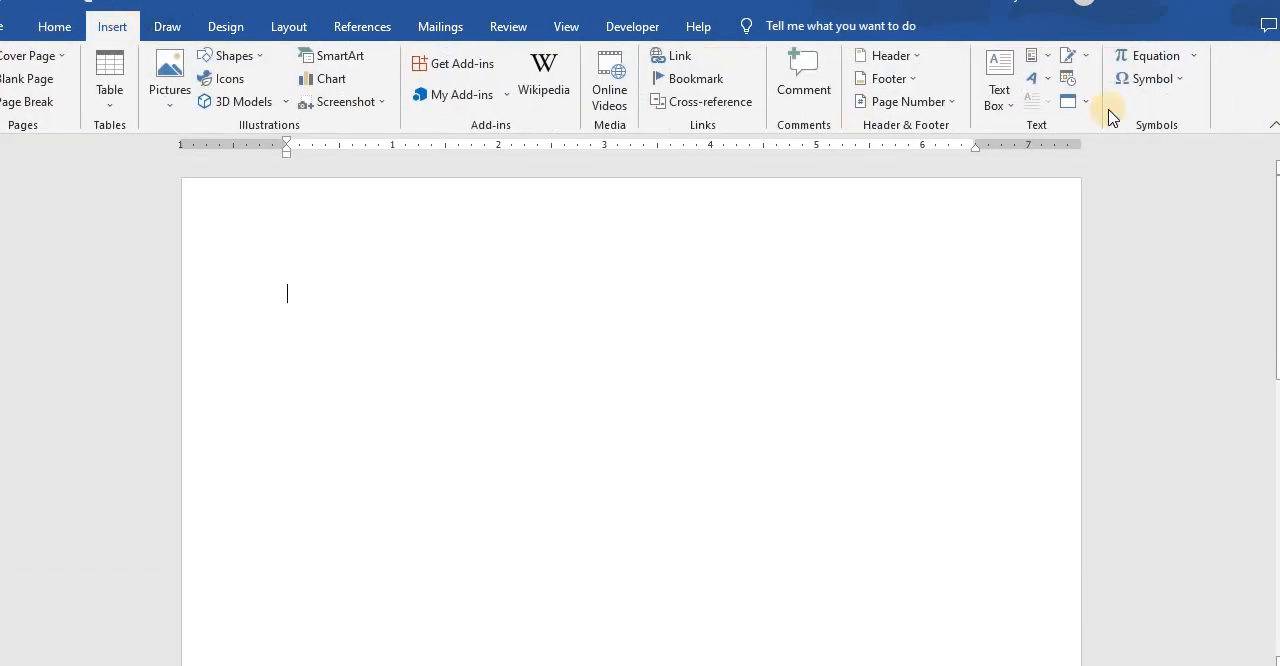
pyautogui.click(1150, 56)
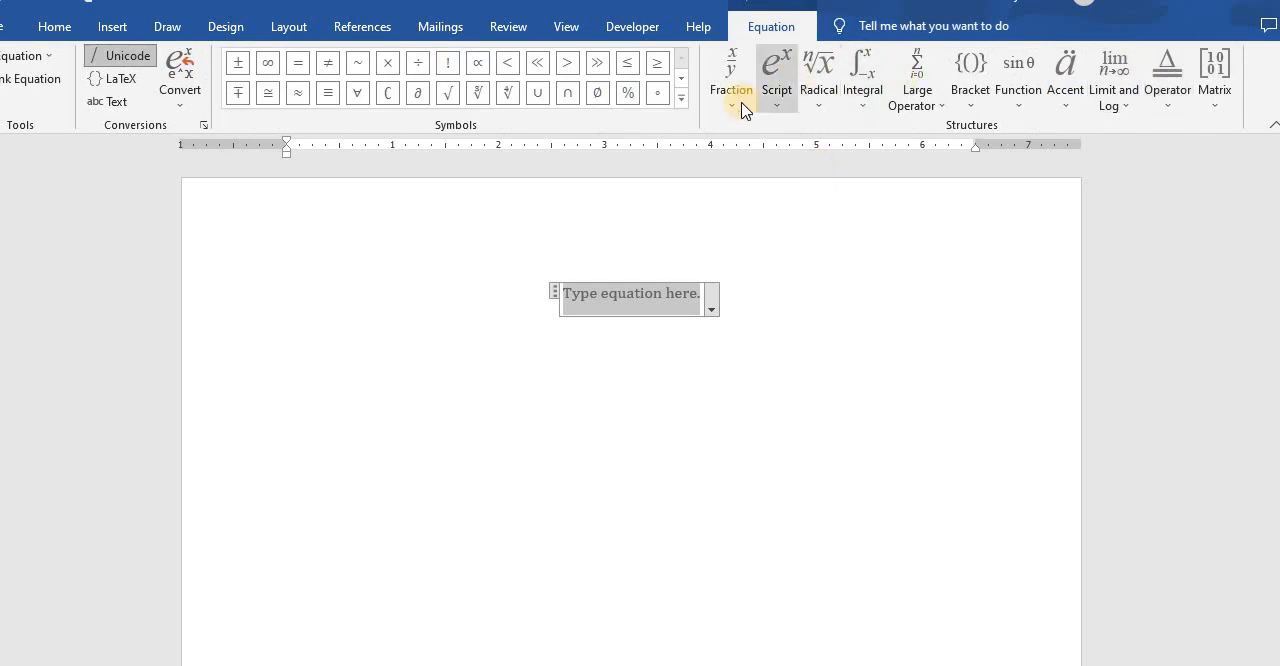
pyautogui.click(768, 106)
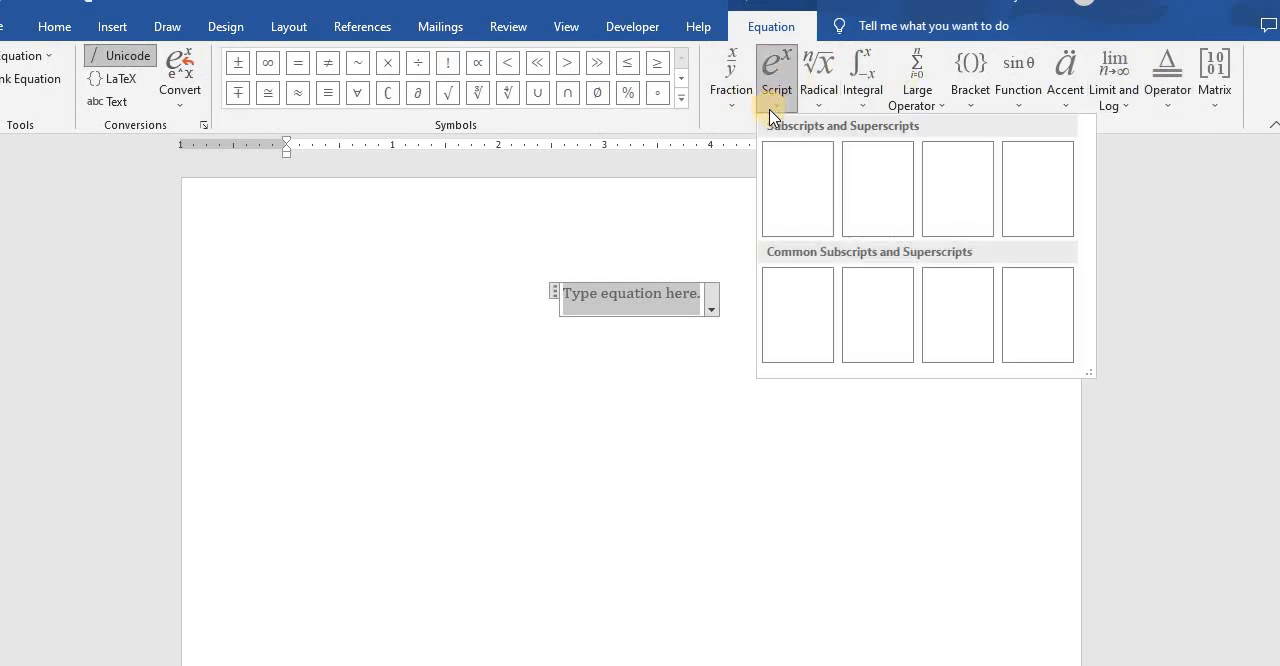
pyautogui.click(798, 188)
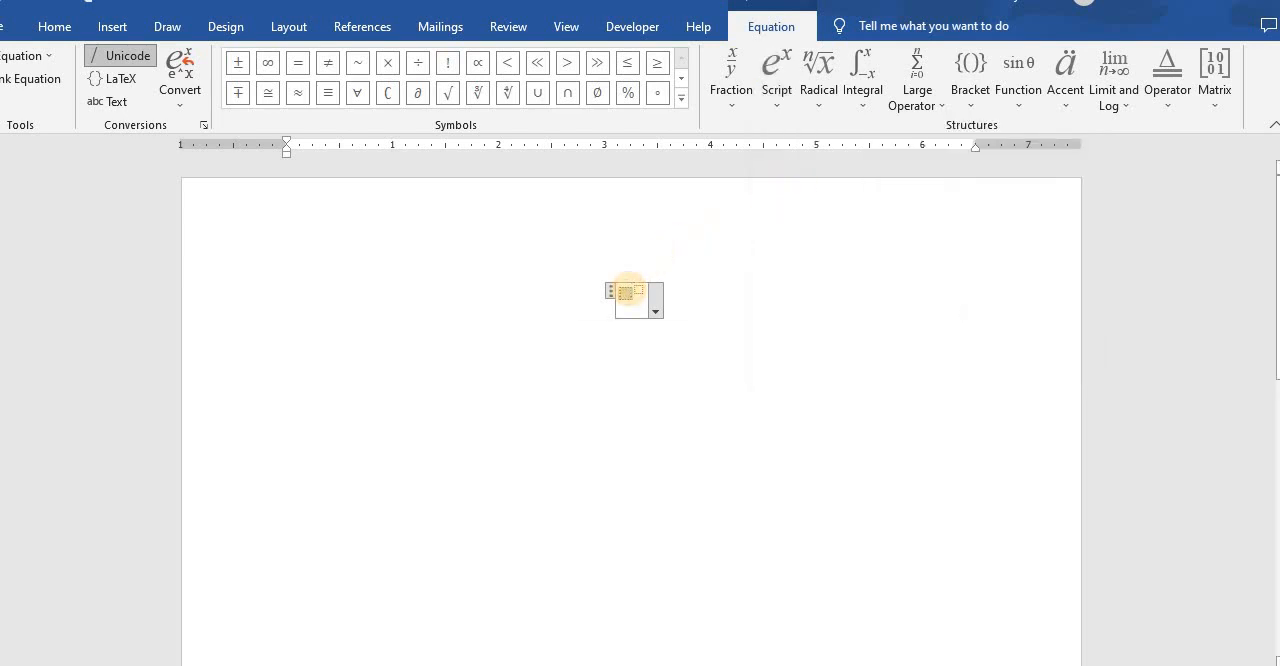
pyautogui.write('4')
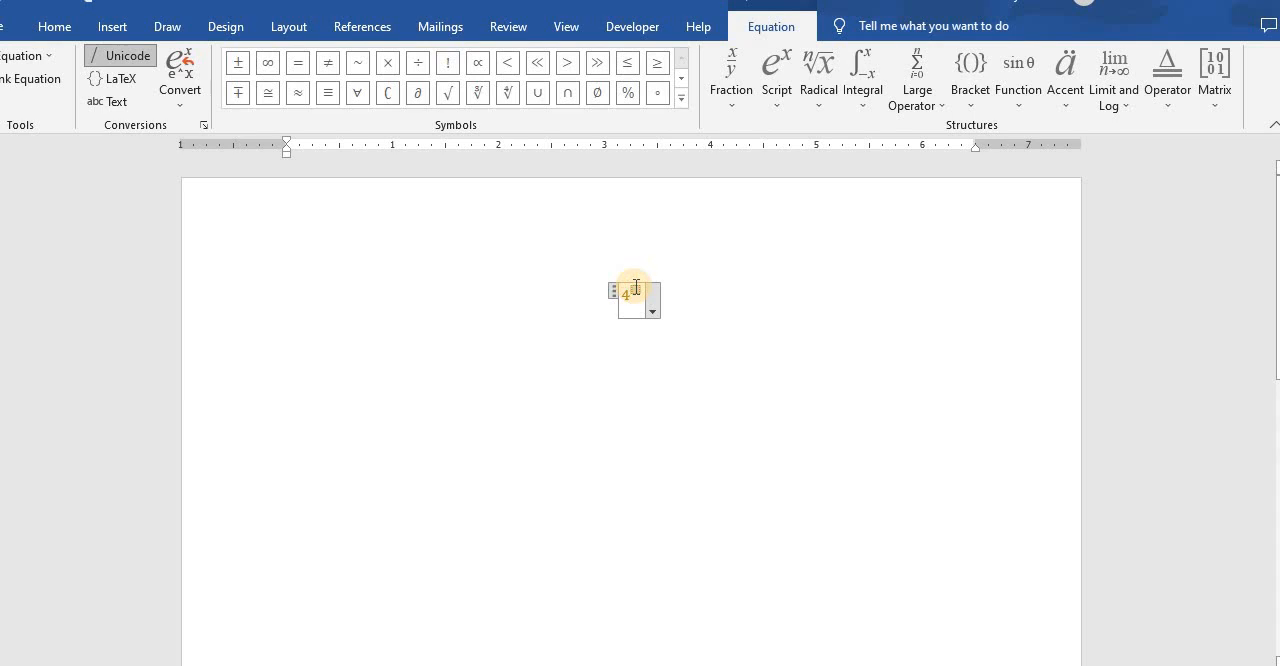
pyautogui.write('4')
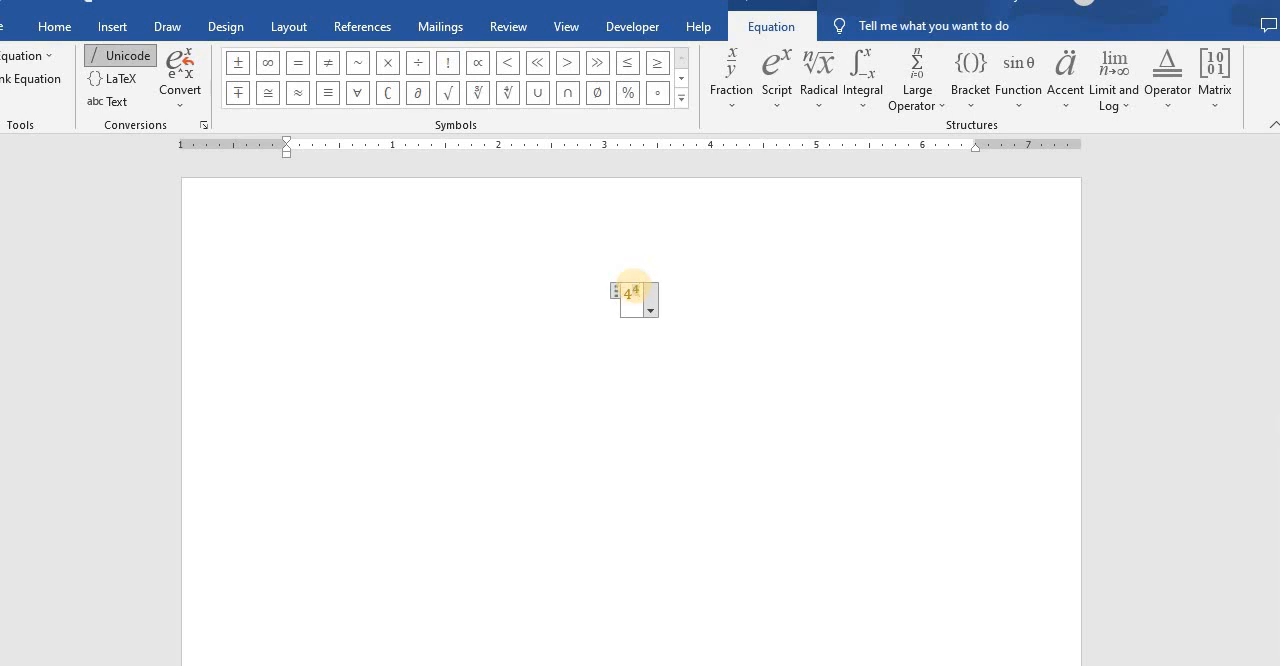
pyautogui.click(687, 352)
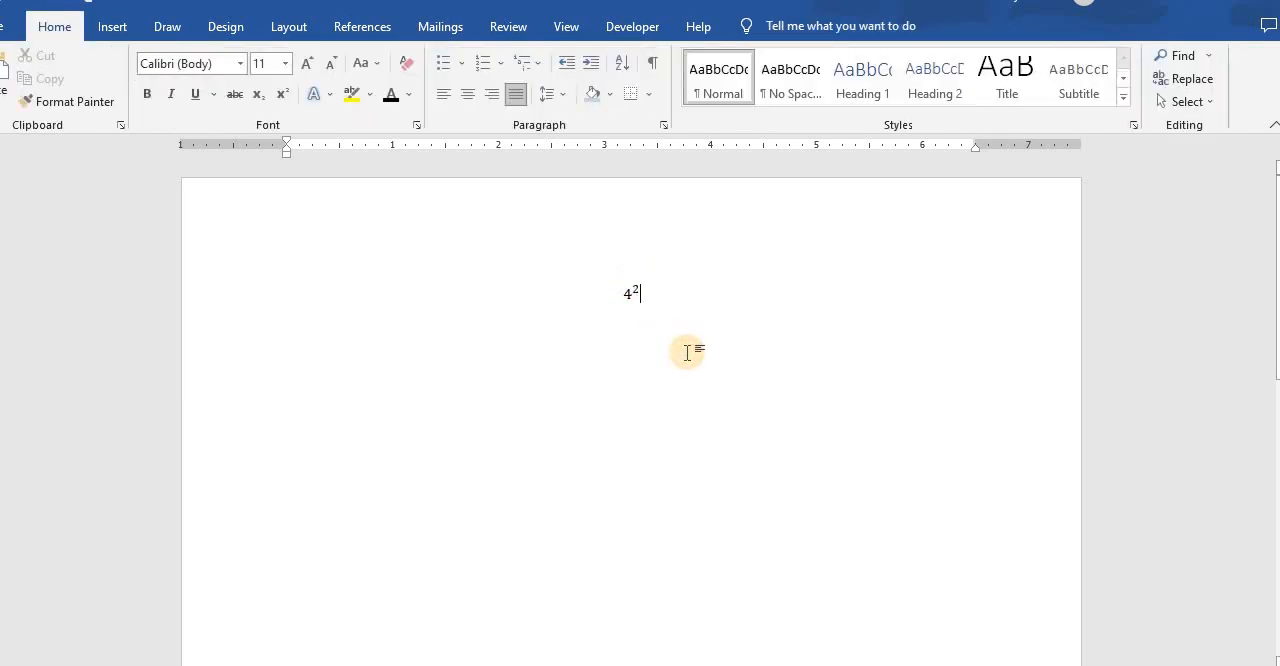
# - Add an empty pair of round brackets after 4² in the equation
pyautogui.click(112, 26)
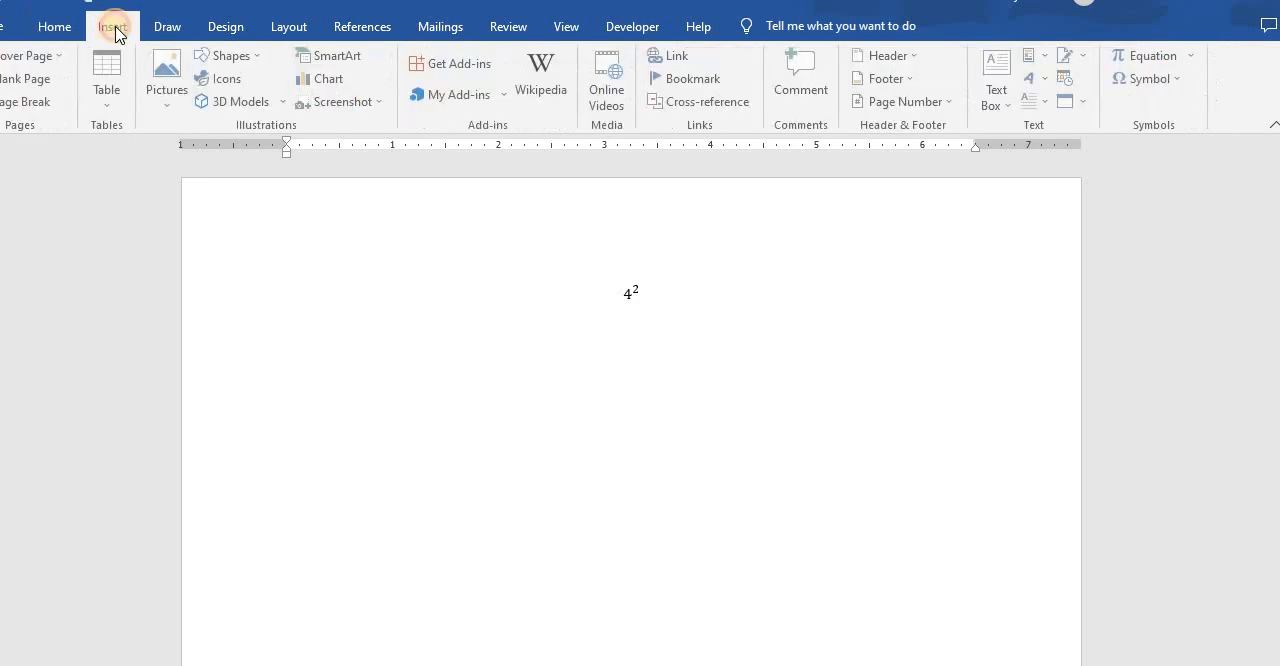
pyautogui.click(1145, 62)
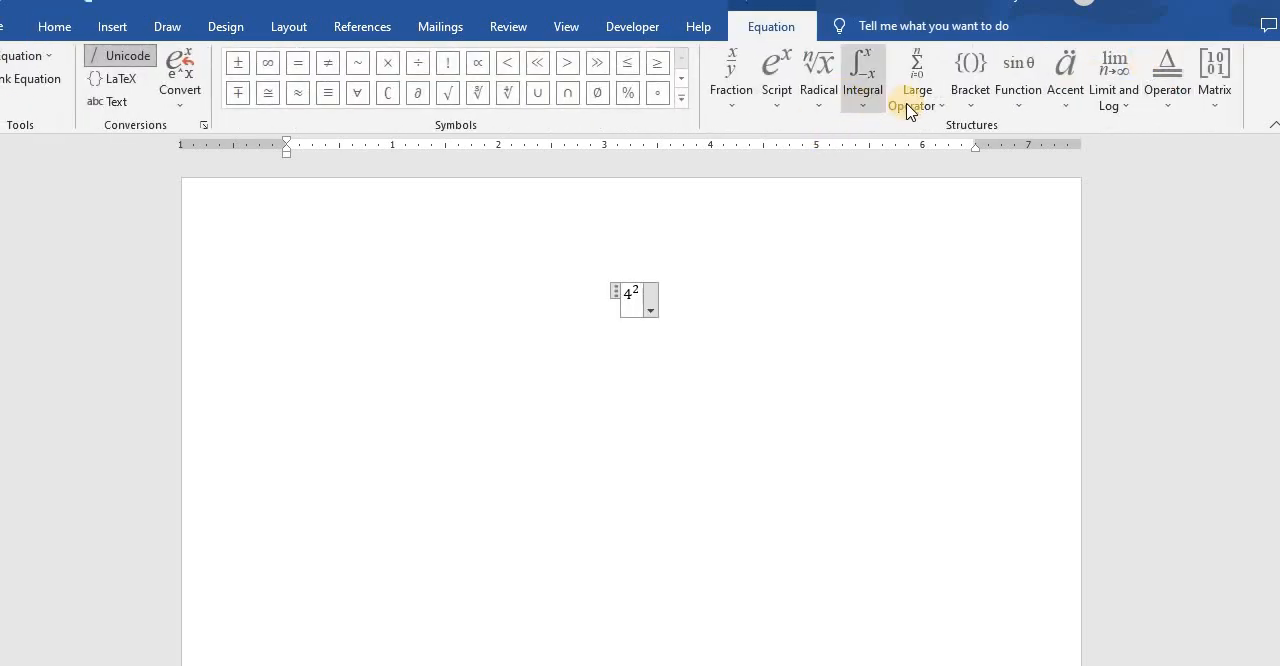
pyautogui.click(970, 95)
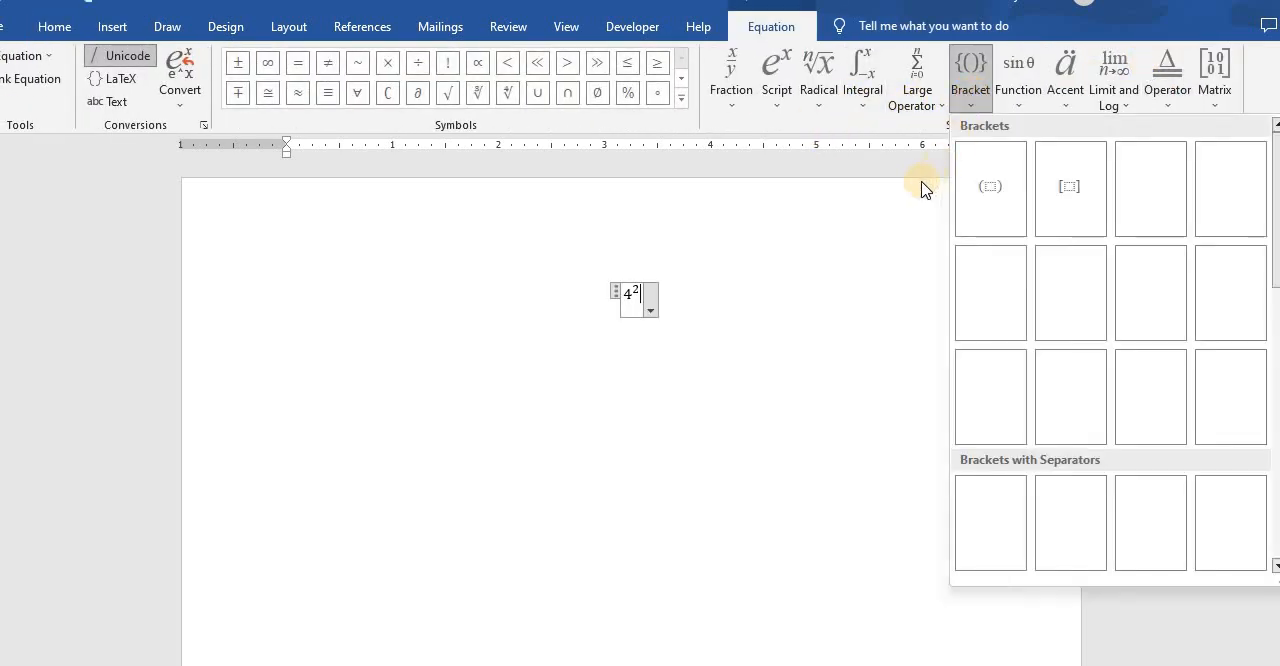
pyautogui.click(991, 187)
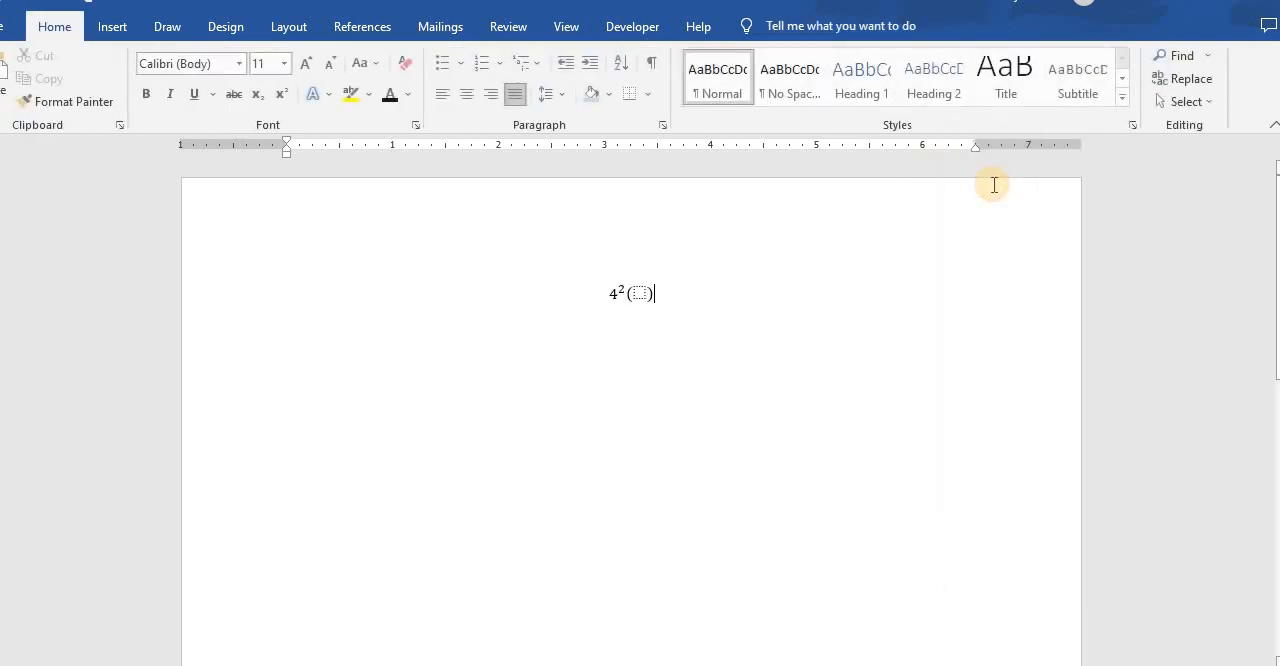
# - Place a stacked fraction inside the round brackets, with b as the numerator and 4 as the denominator
pyautogui.click(637, 292)
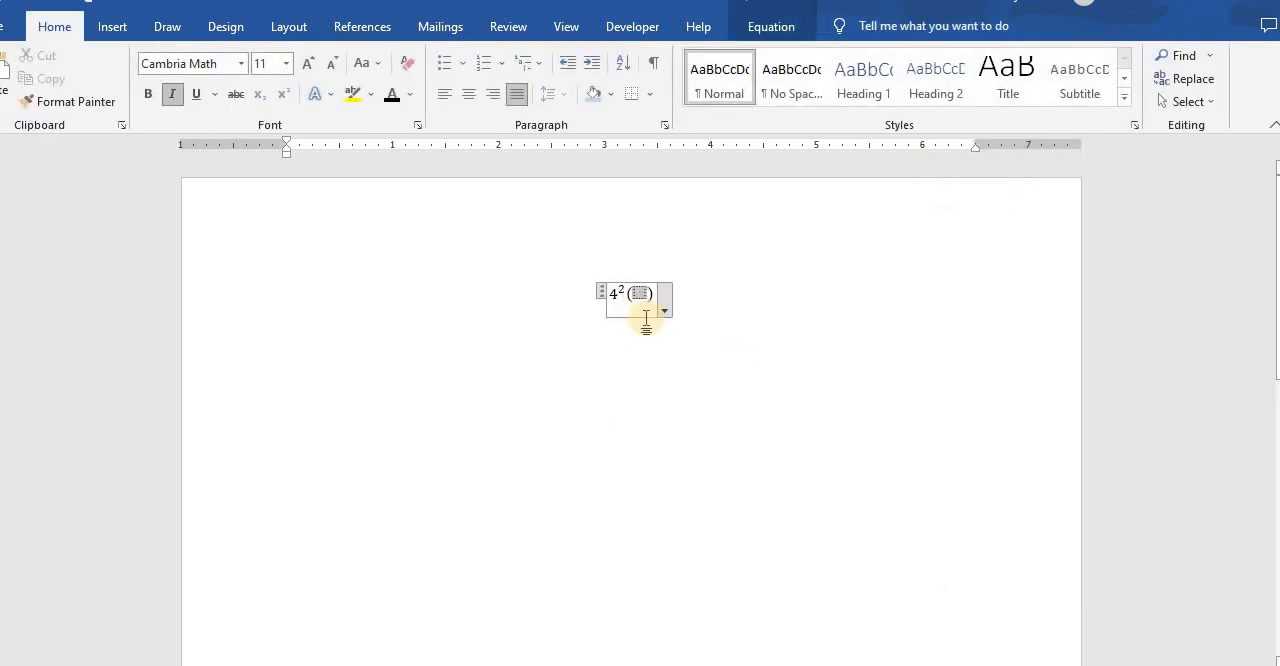
pyautogui.click(670, 358)
pyautogui.click(641, 293)
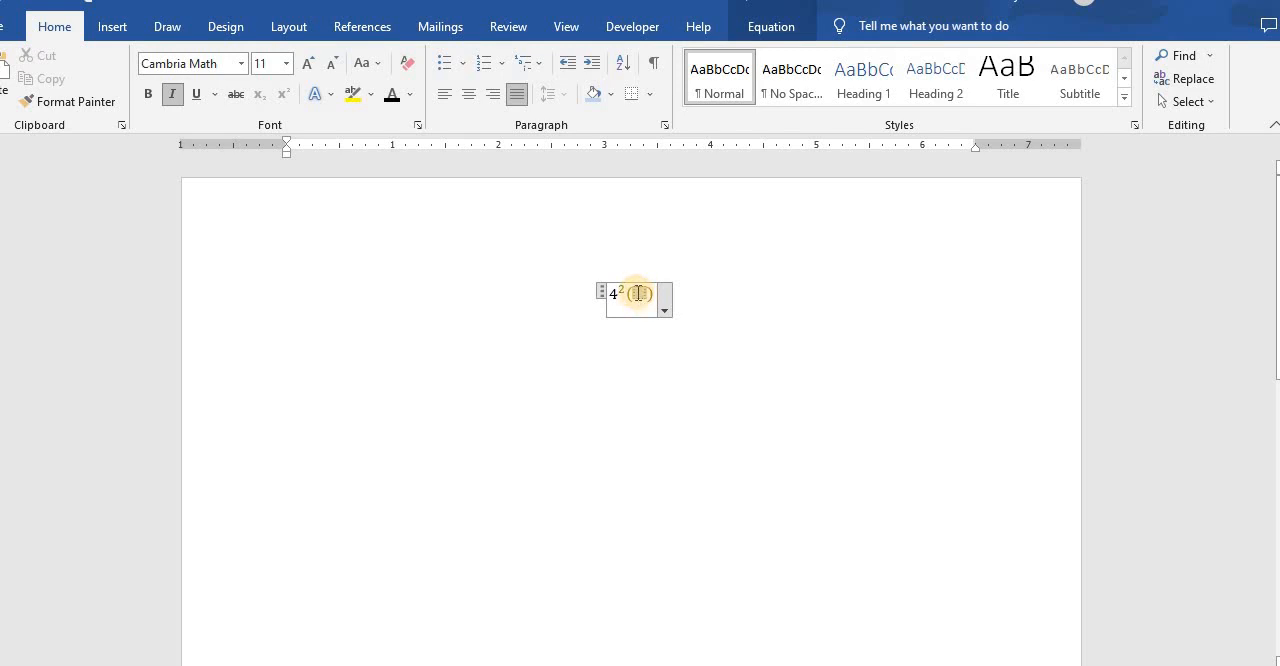
pyautogui.click(110, 26)
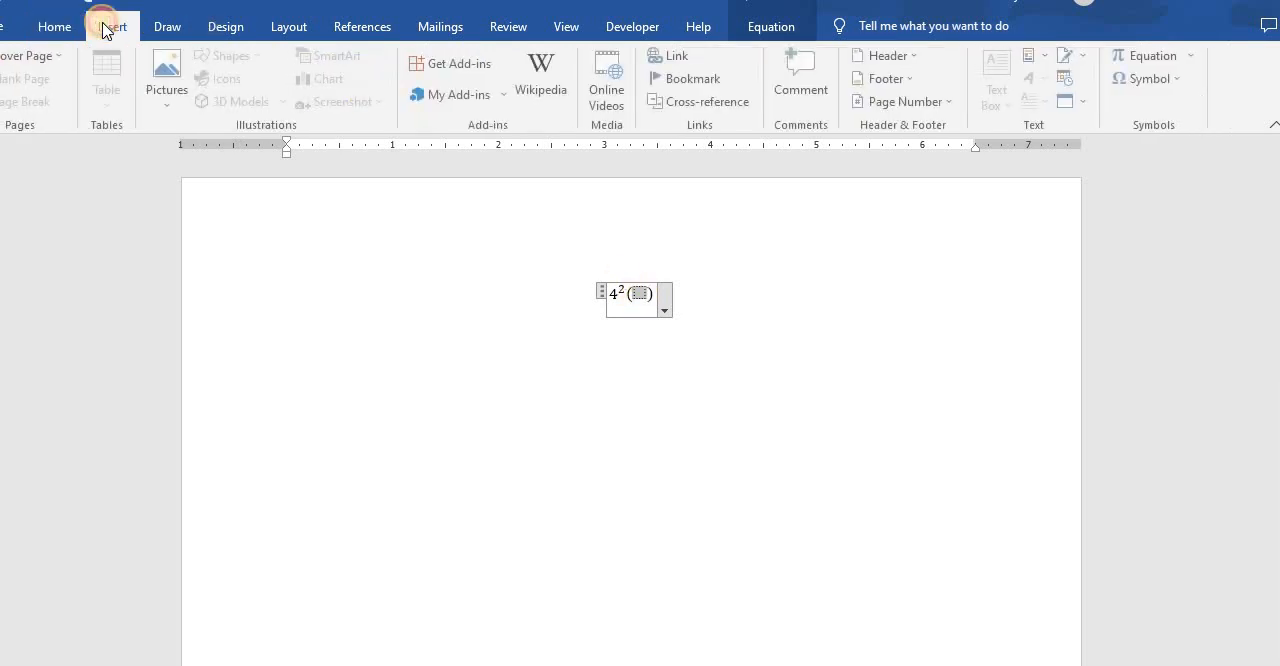
pyautogui.click(1140, 66)
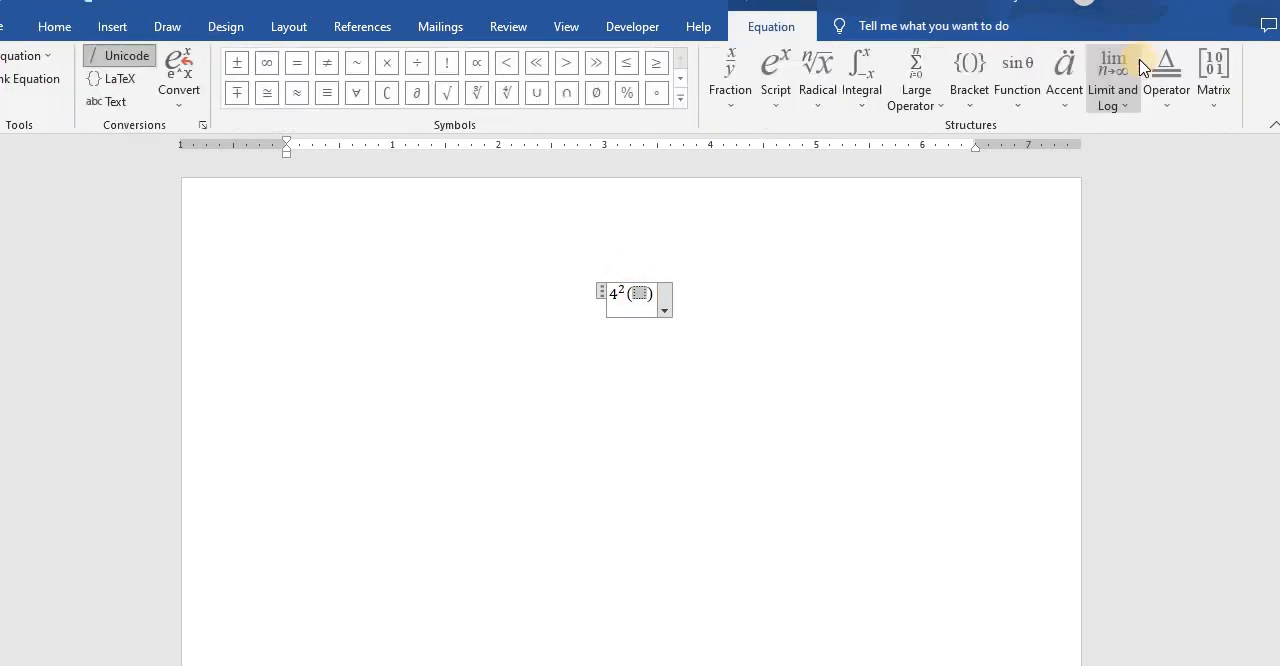
pyautogui.click(736, 57)
pyautogui.click(748, 180)
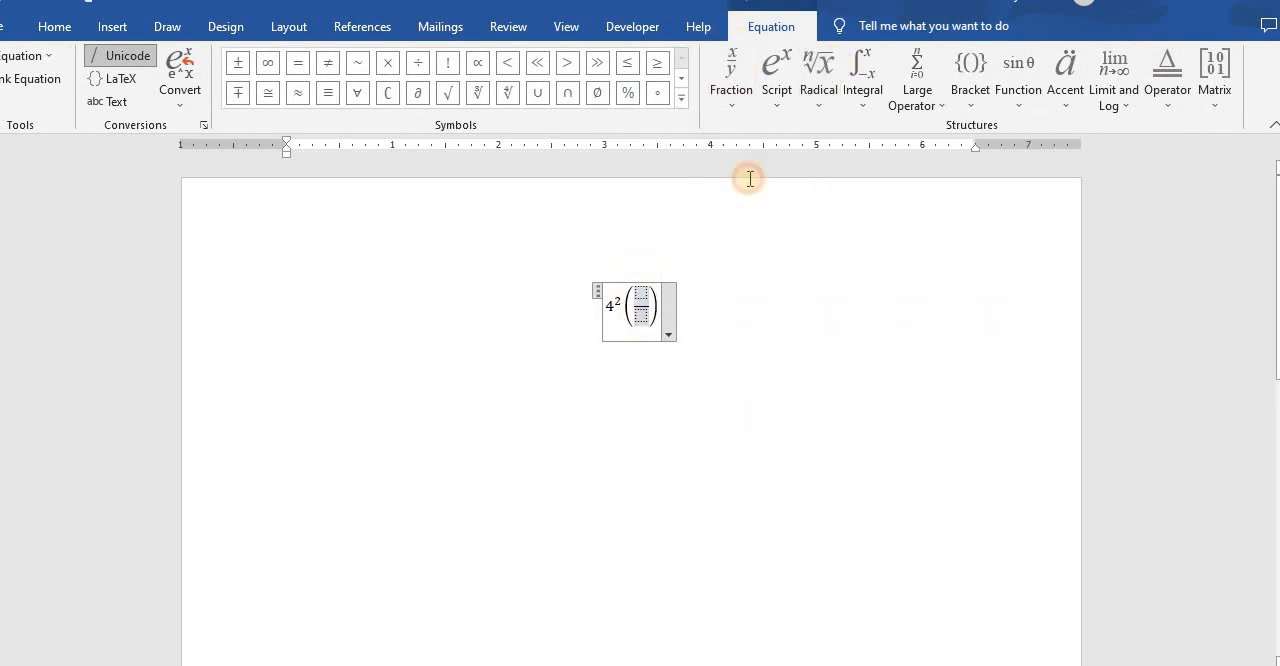
pyautogui.click(642, 293)
pyautogui.write('b')
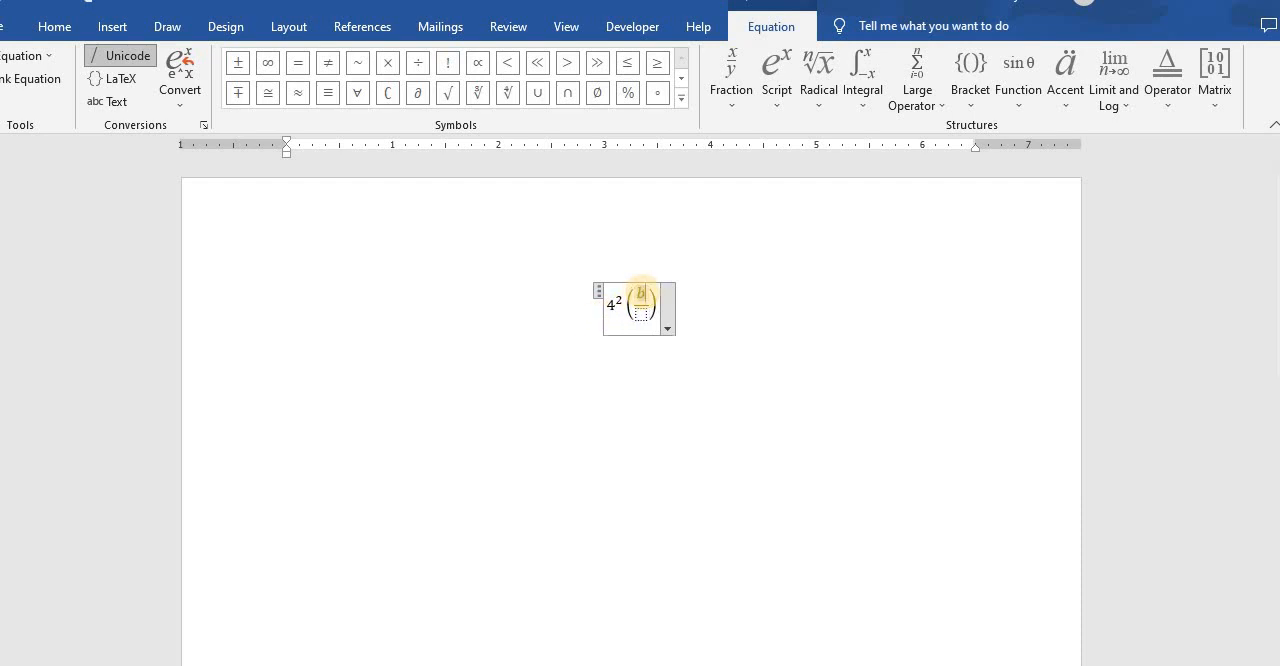
pyautogui.click(645, 311)
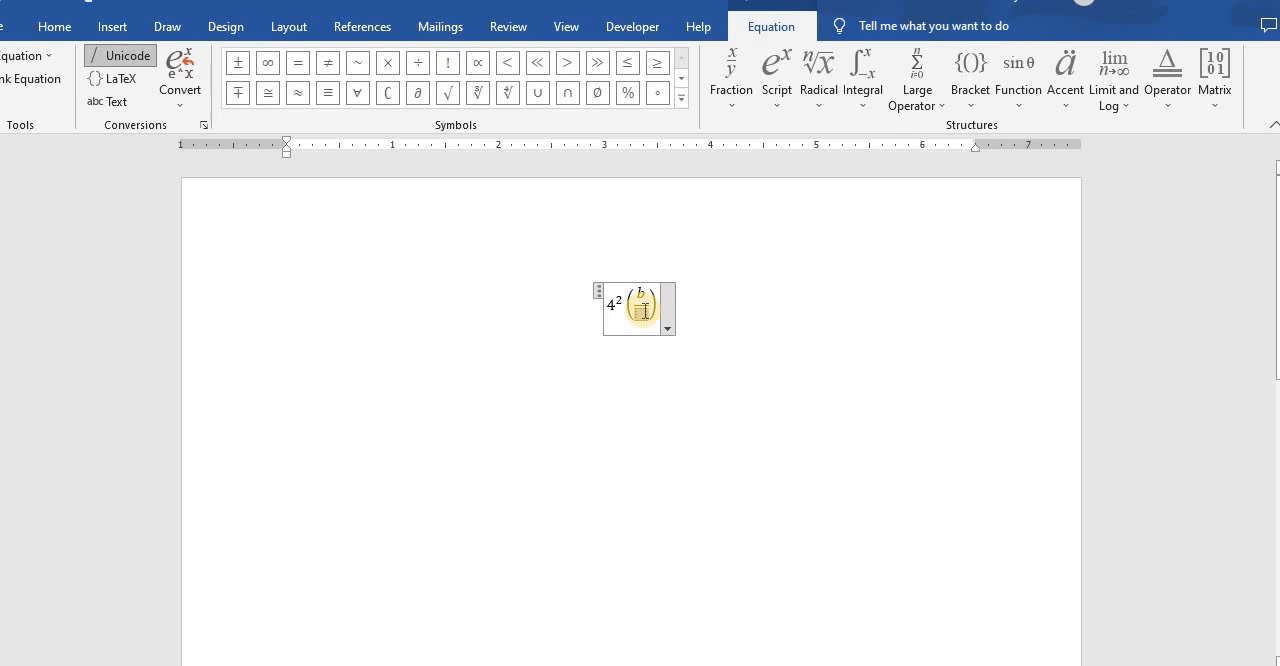
pyautogui.write('4')
pyautogui.click(718, 334)
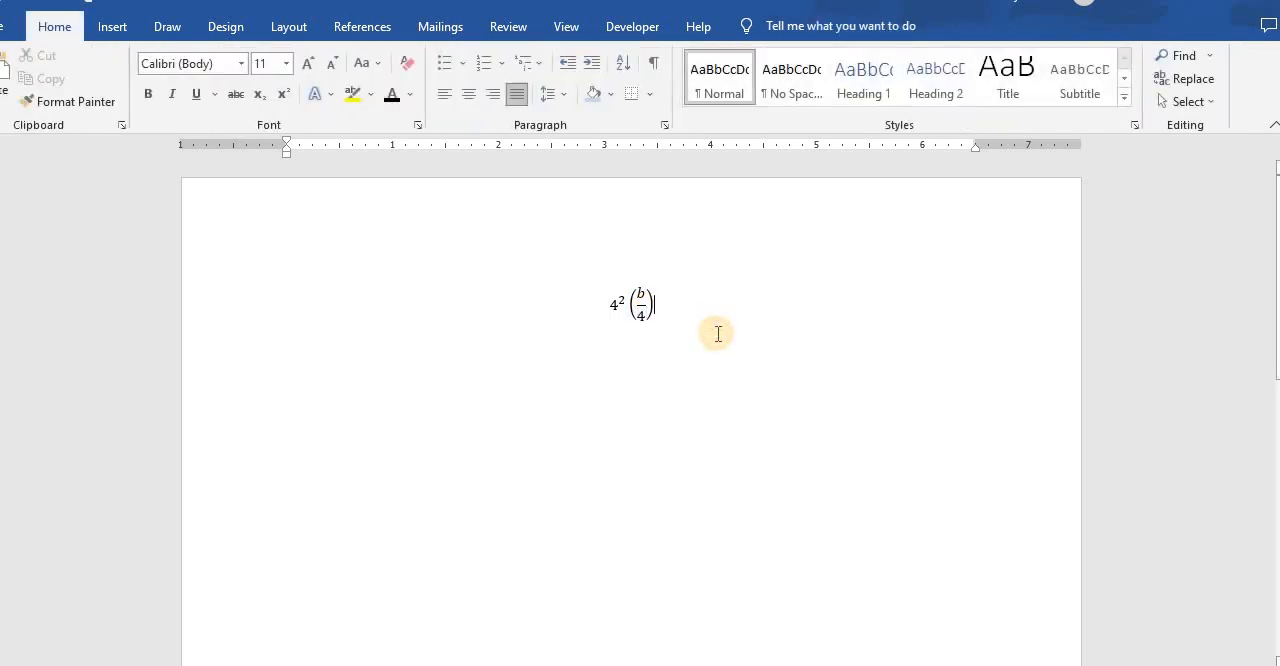
# - Insert a new equation on the line below the first one and begin it with a followed by a multiplication sign
pyautogui.press('Return')
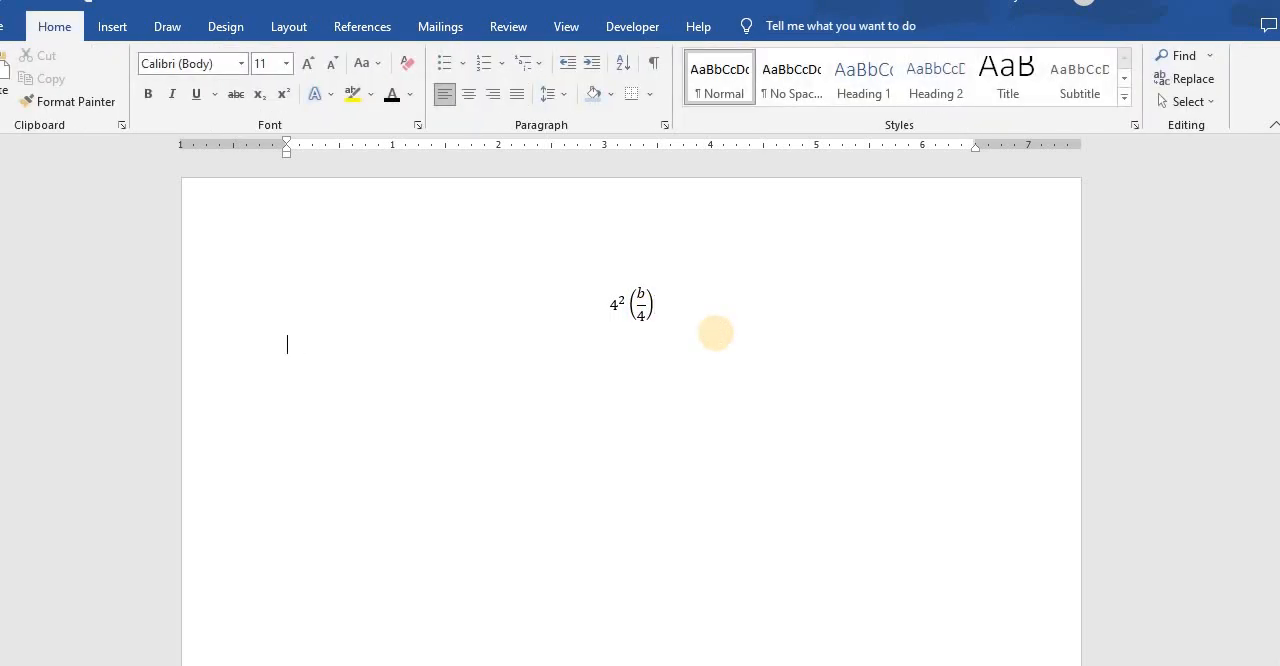
pyautogui.click(110, 28)
pyautogui.click(1137, 56)
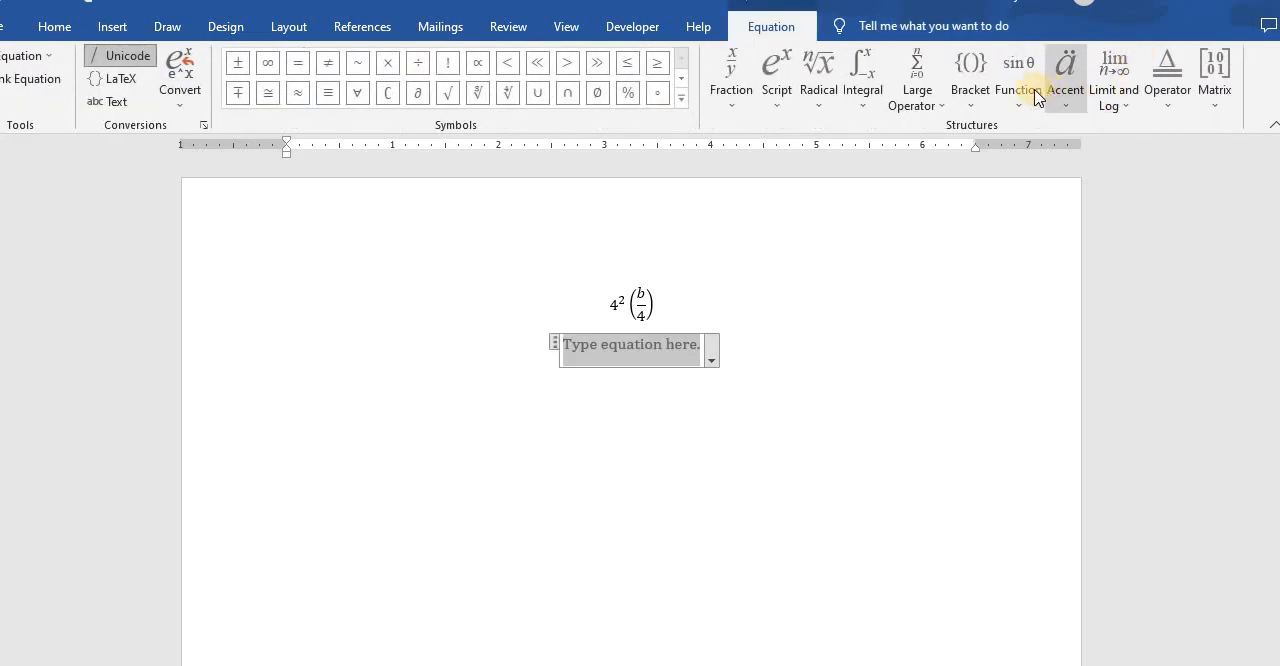
pyautogui.click(976, 98)
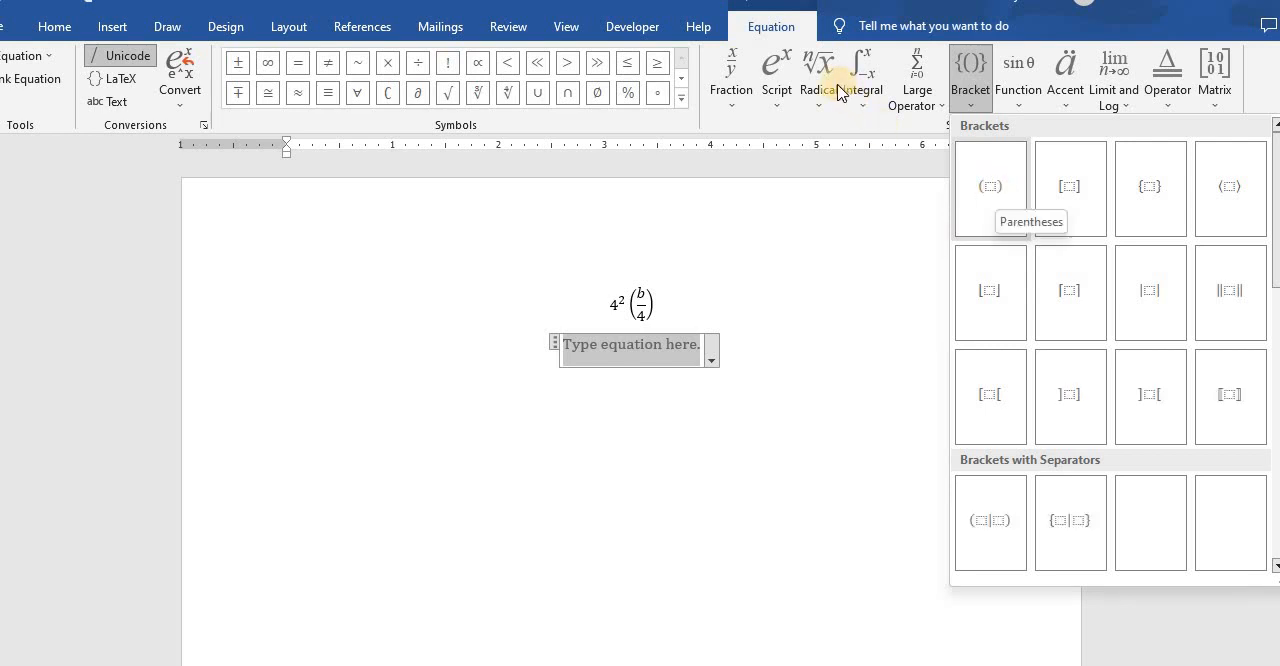
pyautogui.click(527, 322)
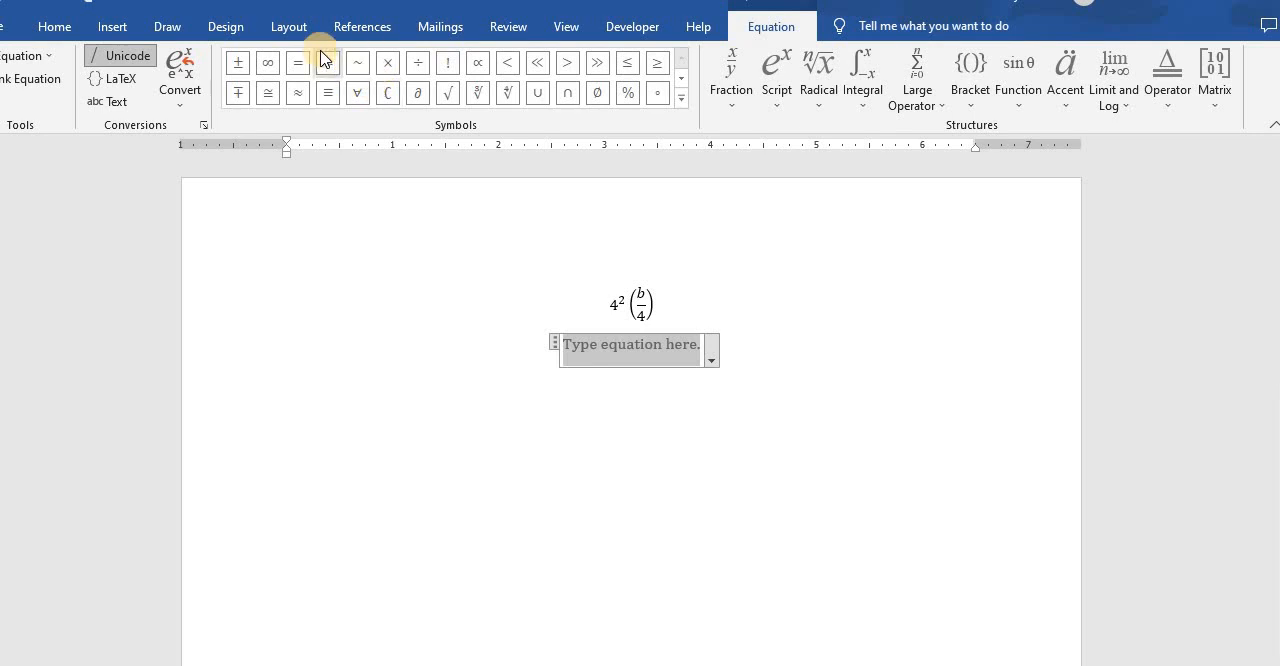
pyautogui.write('a')
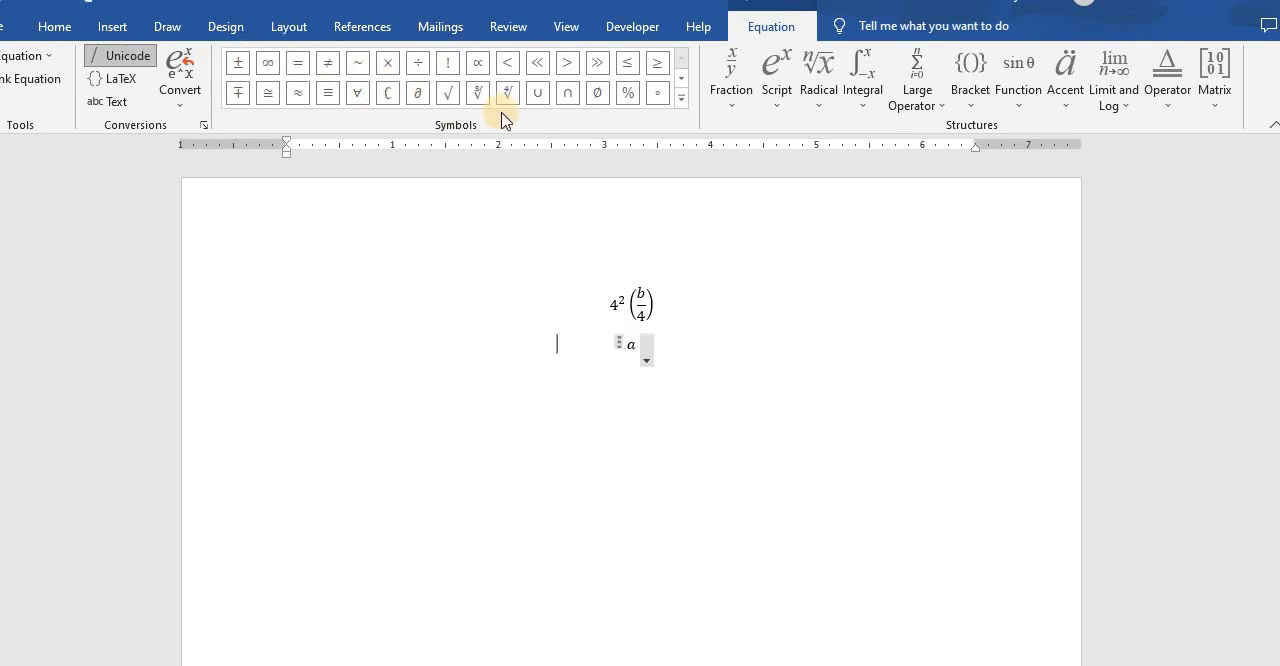
pyautogui.click(390, 70)
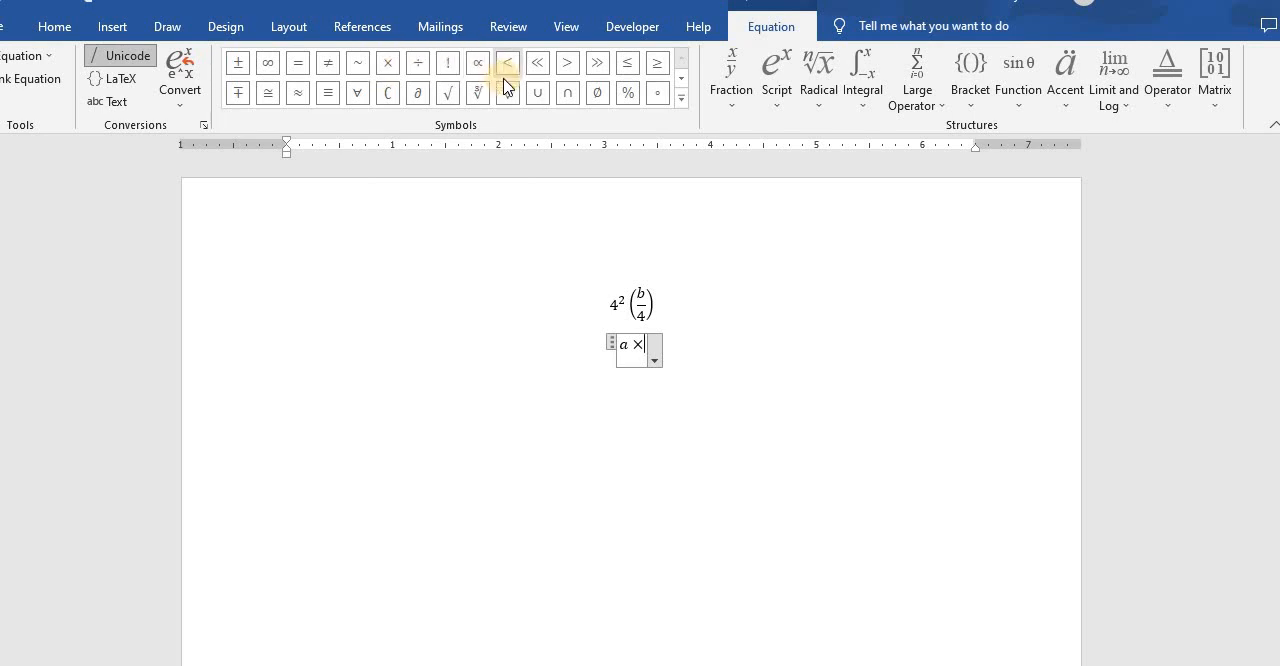
# - Replace the multiplication sign with the less-than-or-equal symbol and complete the second equation as a ≤ 3
pyautogui.click(636, 68)
pyautogui.press('BackSpace')
pyautogui.press('BackSpace')
pyautogui.click(630, 70)
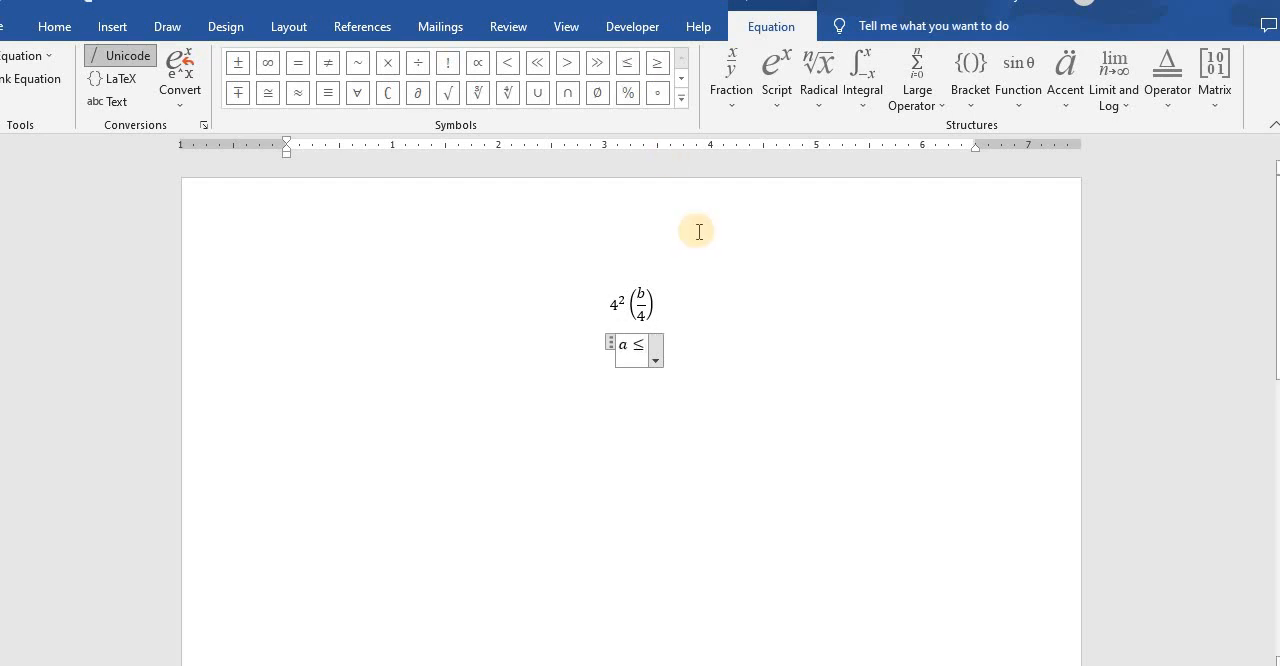
pyautogui.write('3')
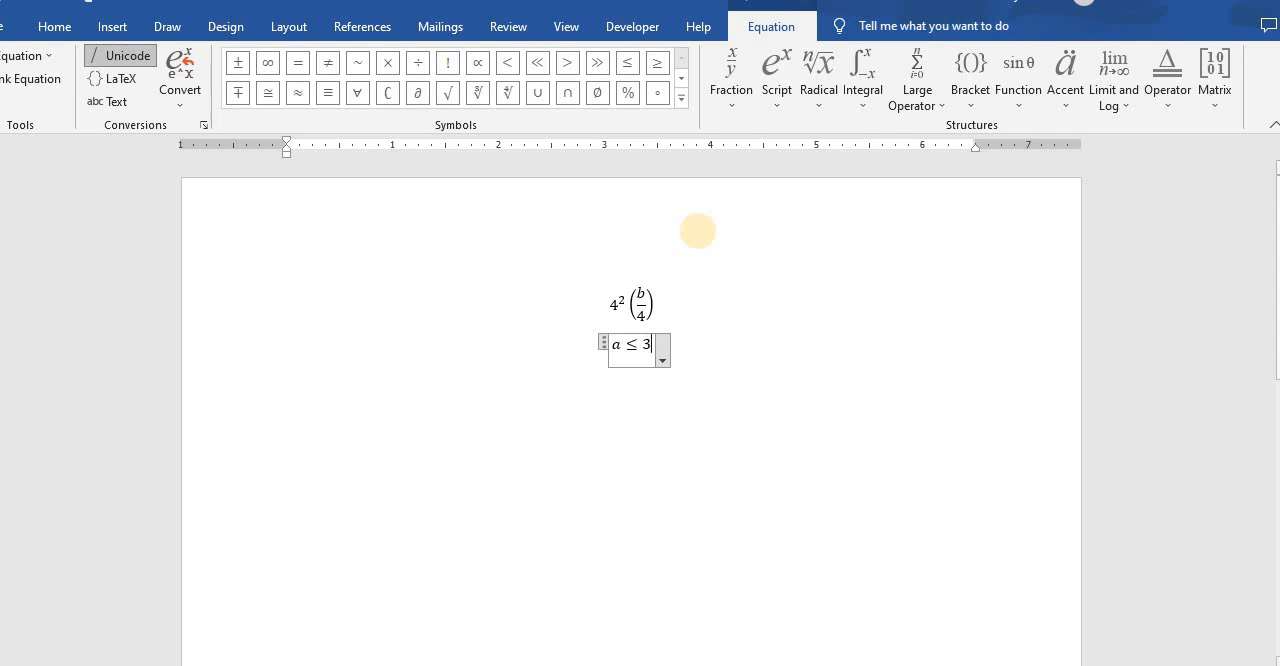
pyautogui.click(698, 231)
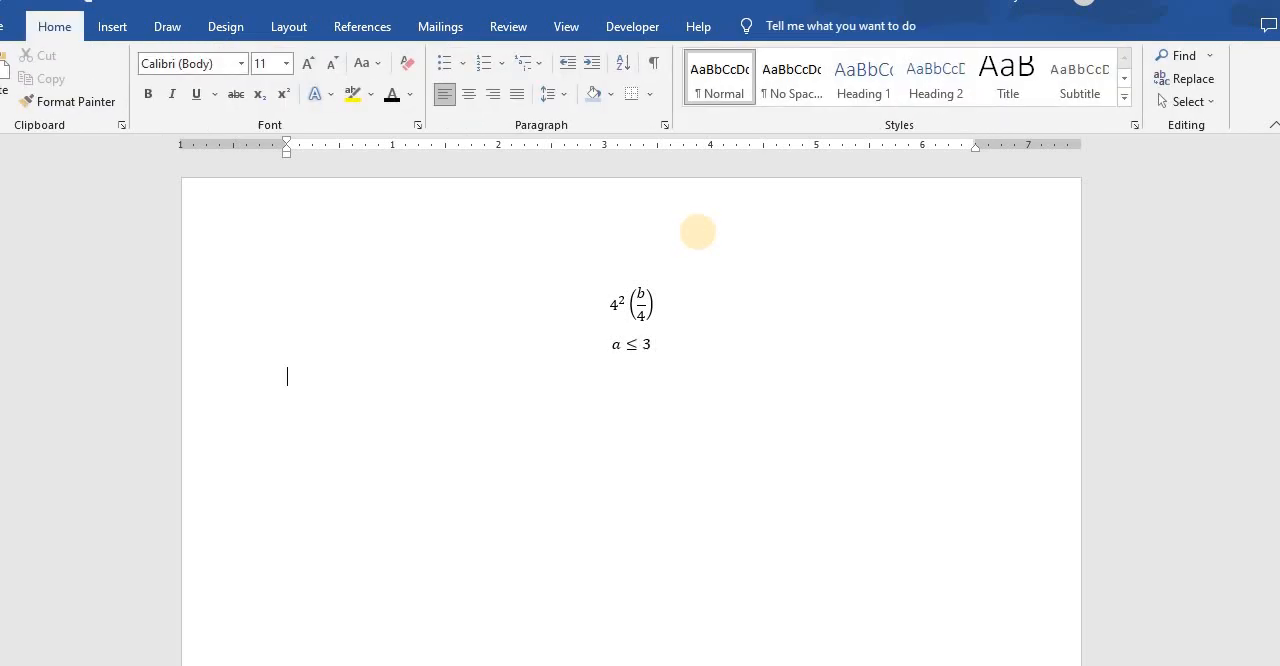
# - Insert a third equation below reading r ≥ 7, using the greater-than-or-equal symbol
pyautogui.click(110, 30)
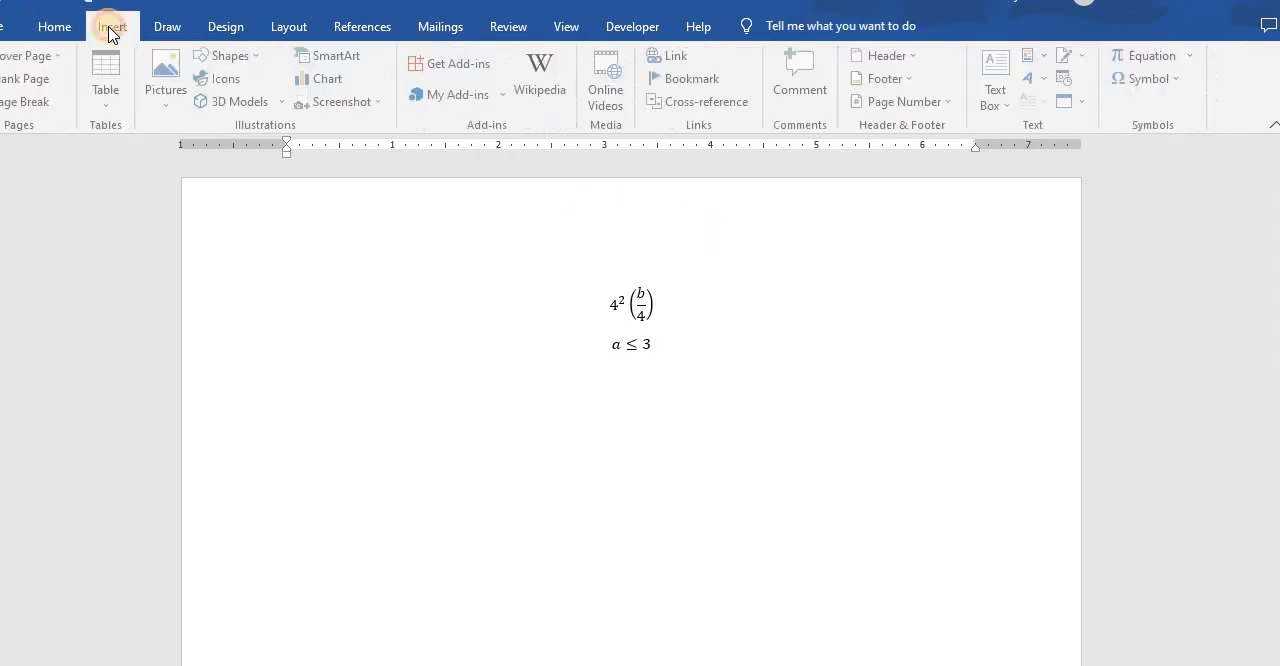
pyautogui.click(1135, 56)
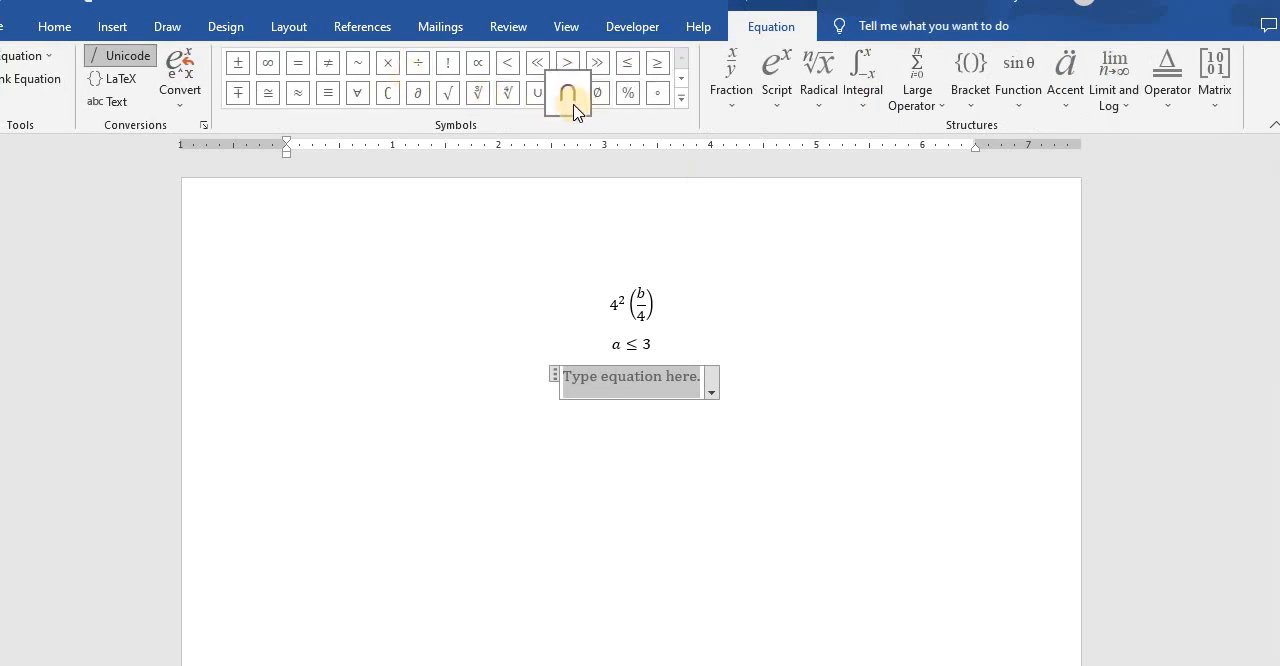
pyautogui.write('r')
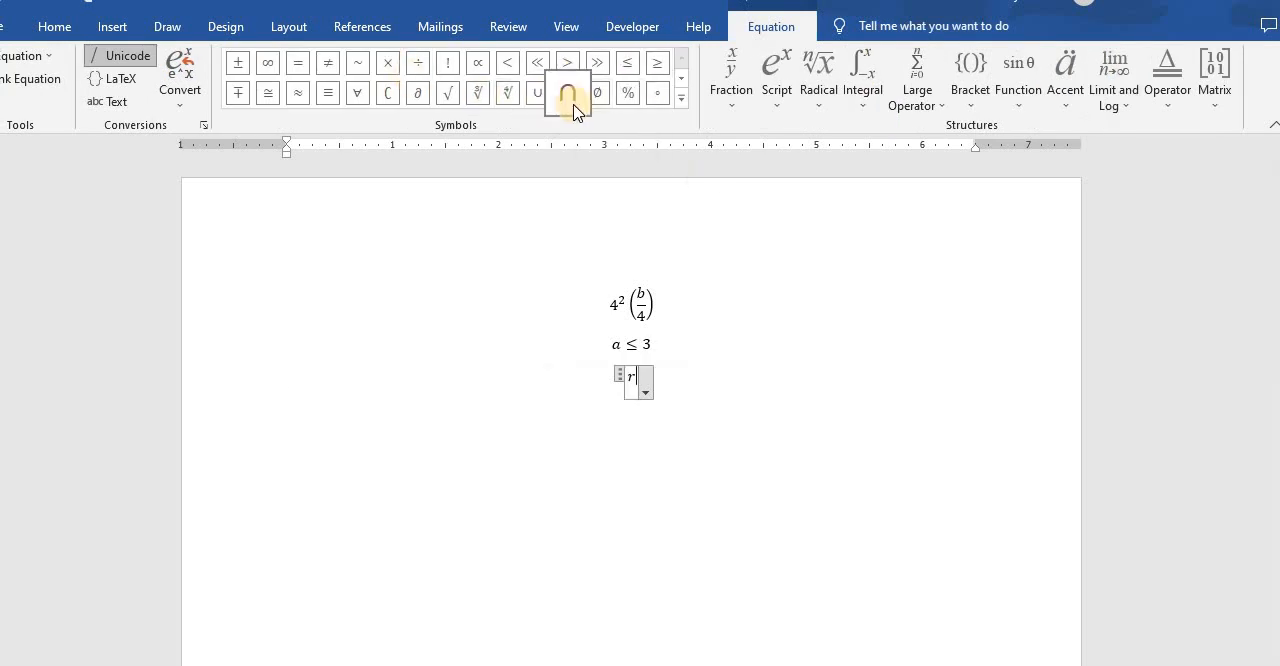
pyautogui.click(659, 68)
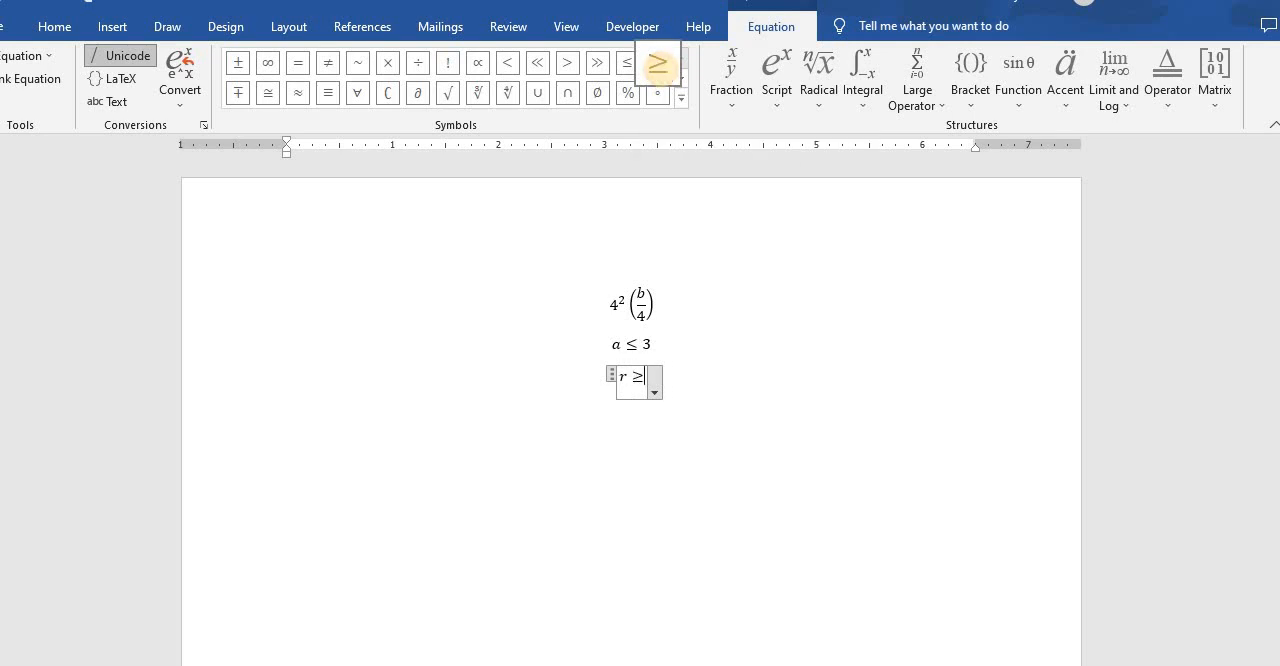
pyautogui.write('7')
pyautogui.click(880, 489)
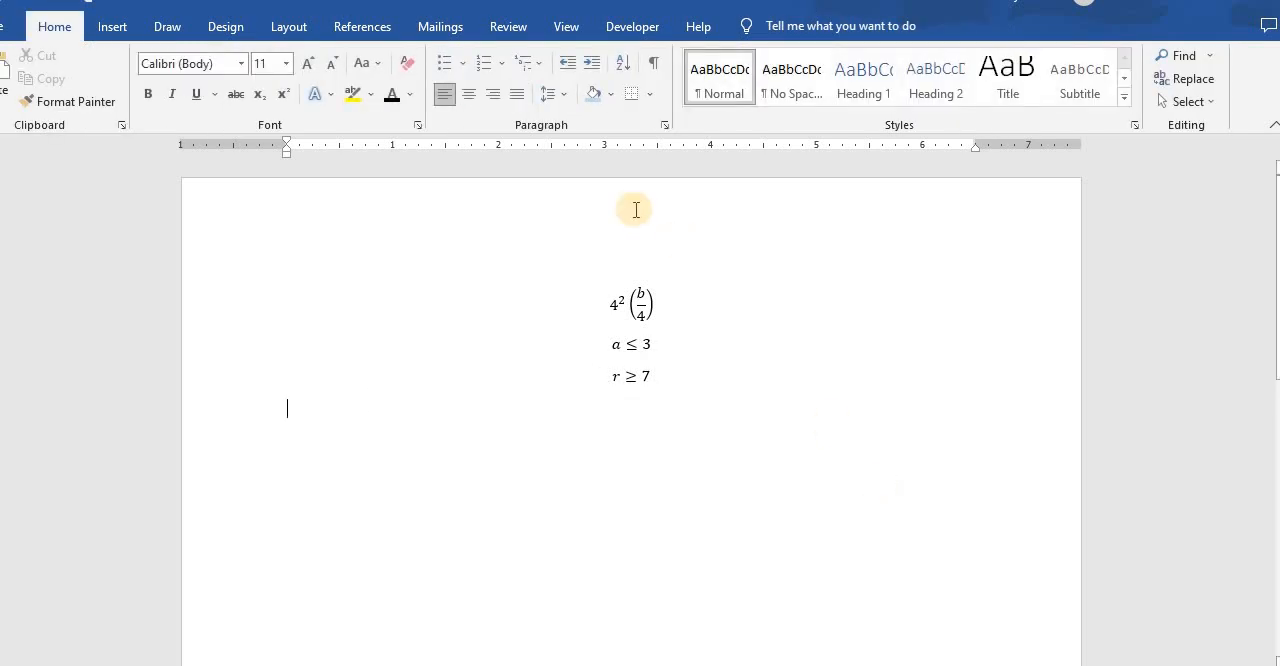
# - Delete all three equations so the page is blank
pyautogui.write('(')
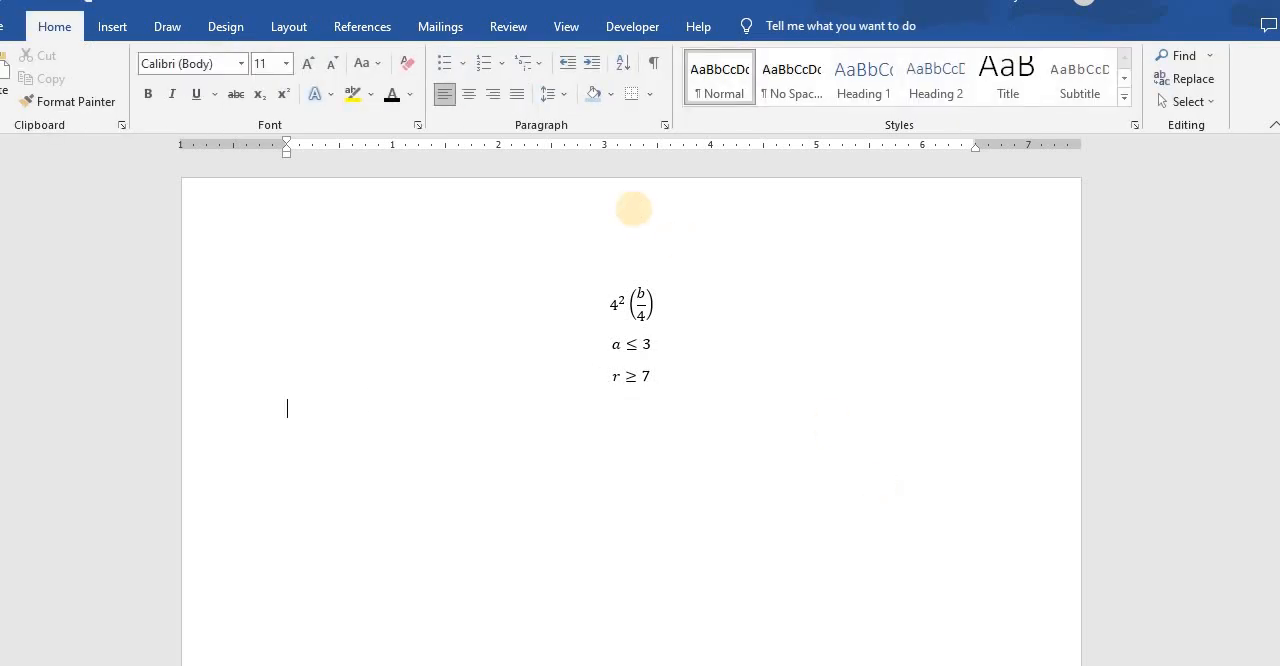
pyautogui.hotkey('ctrl', 'a')
pyautogui.press('BackSpace')
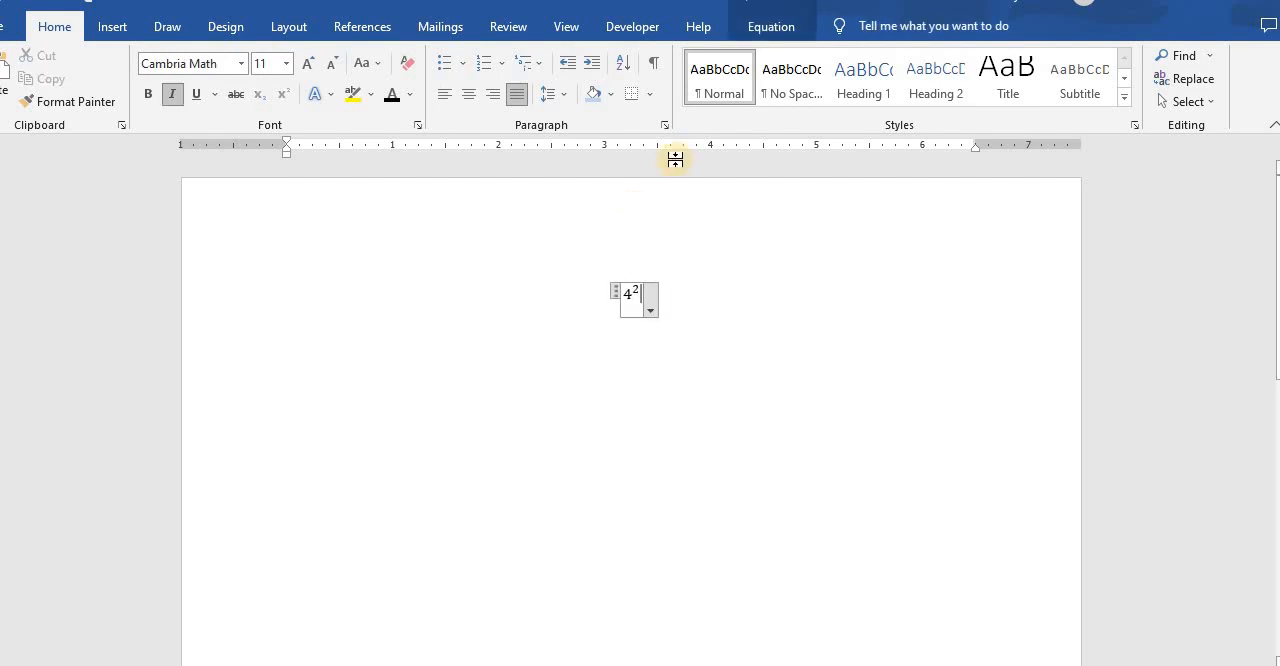
pyautogui.press('BackSpace')
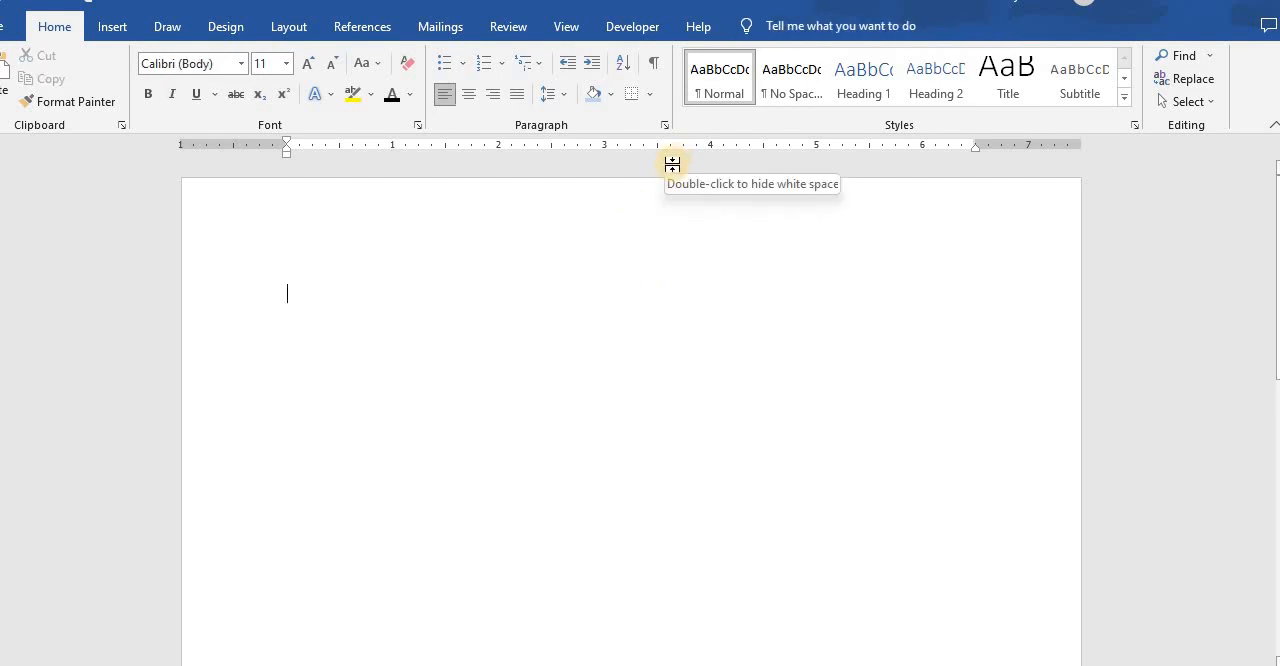
# - Insert a new equation and enter P(height ≤ 168) = as its beginning
pyautogui.click(108, 22)
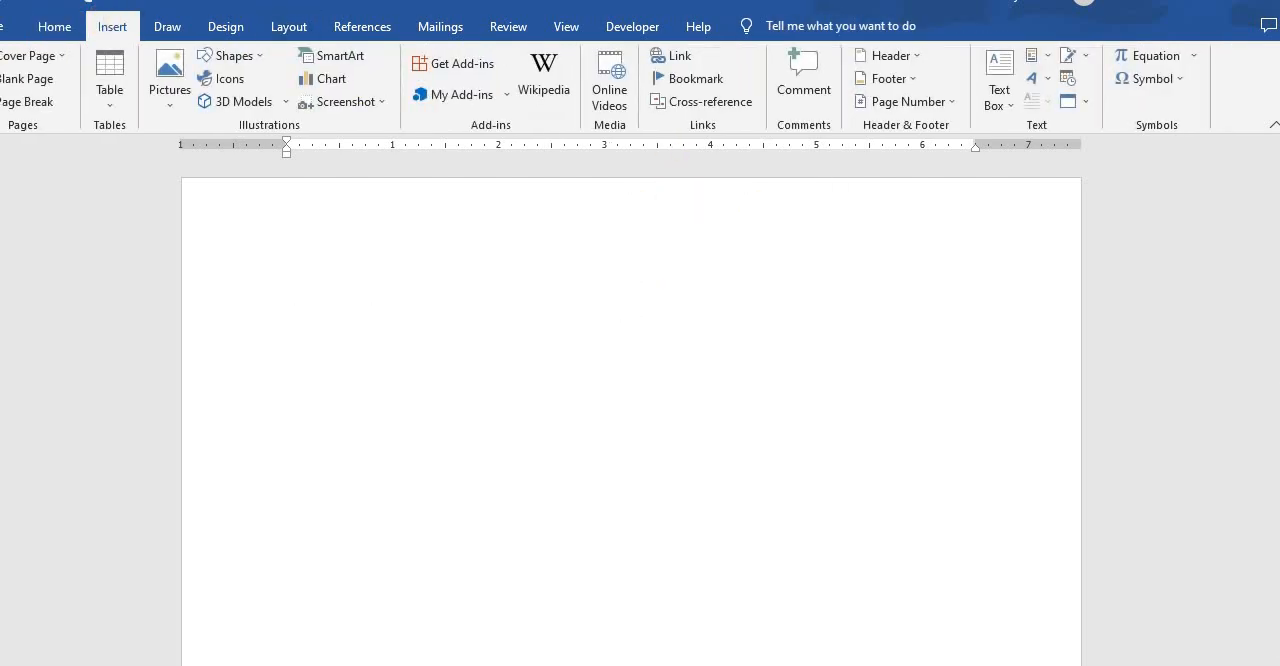
pyautogui.click(1140, 55)
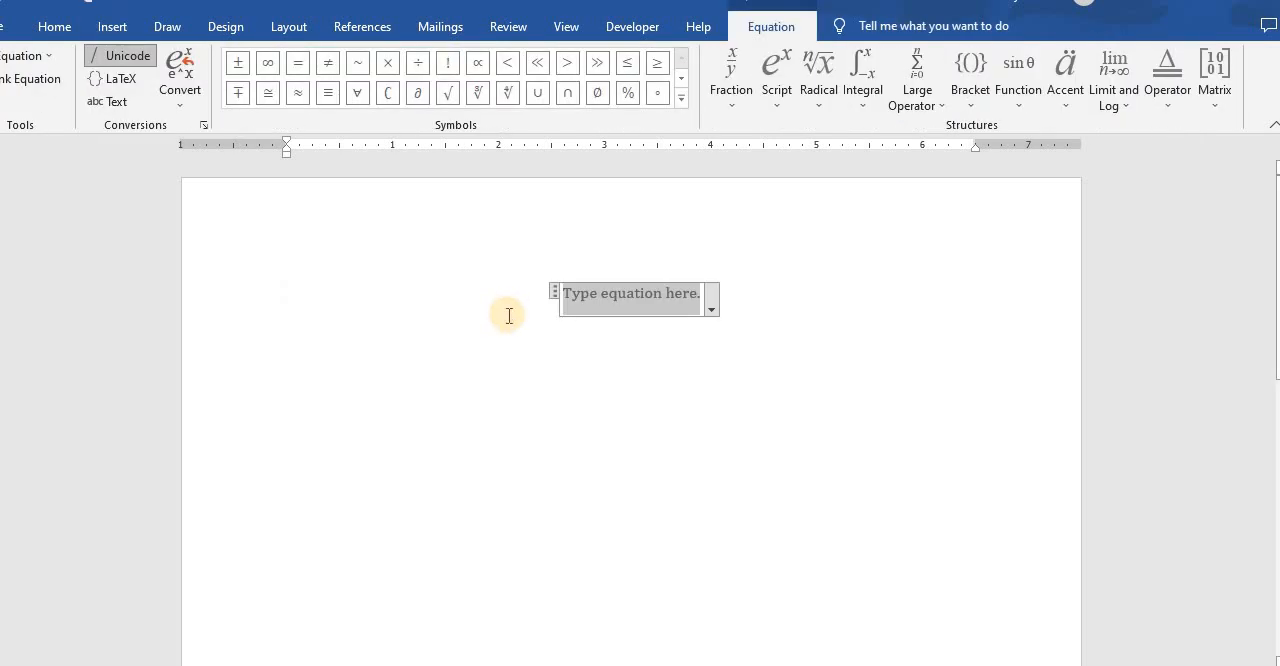
pyautogui.write('P')
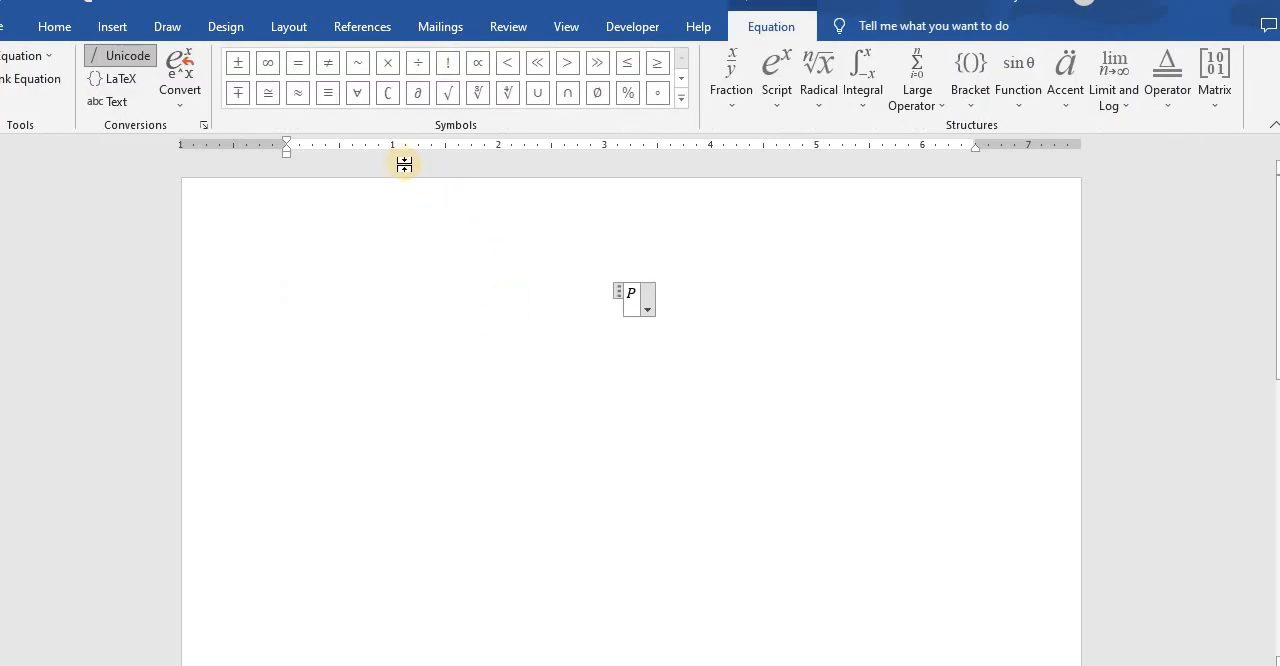
pyautogui.write('(height')
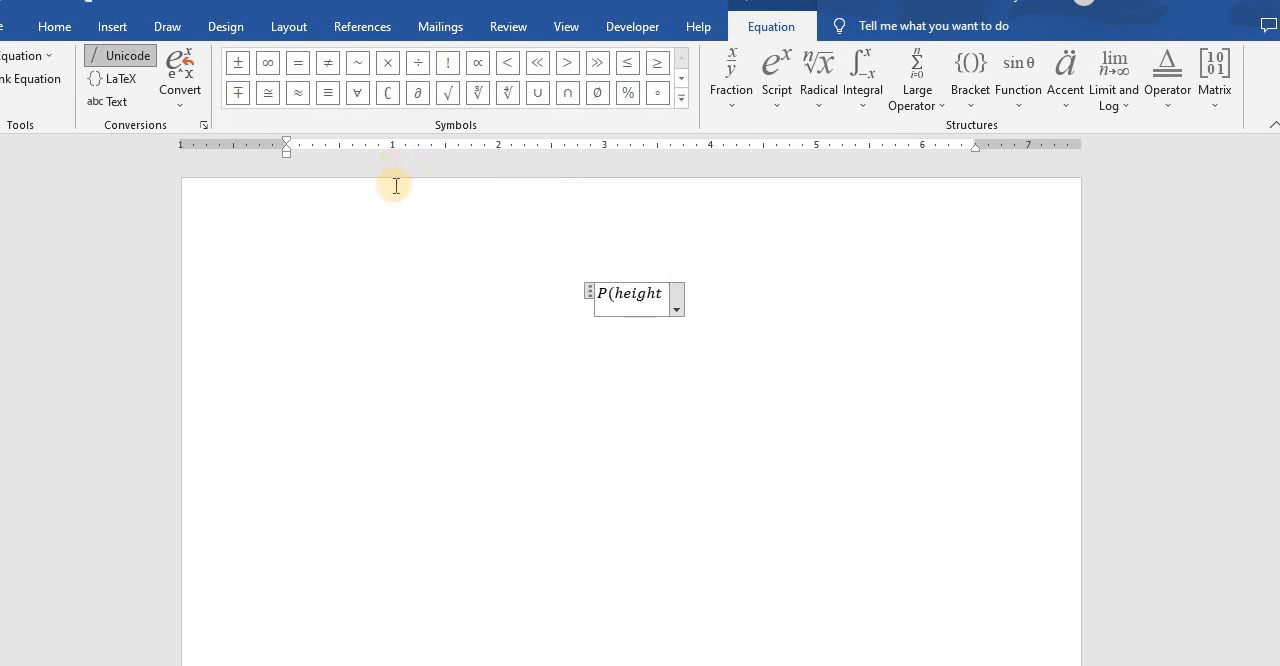
pyautogui.click(630, 68)
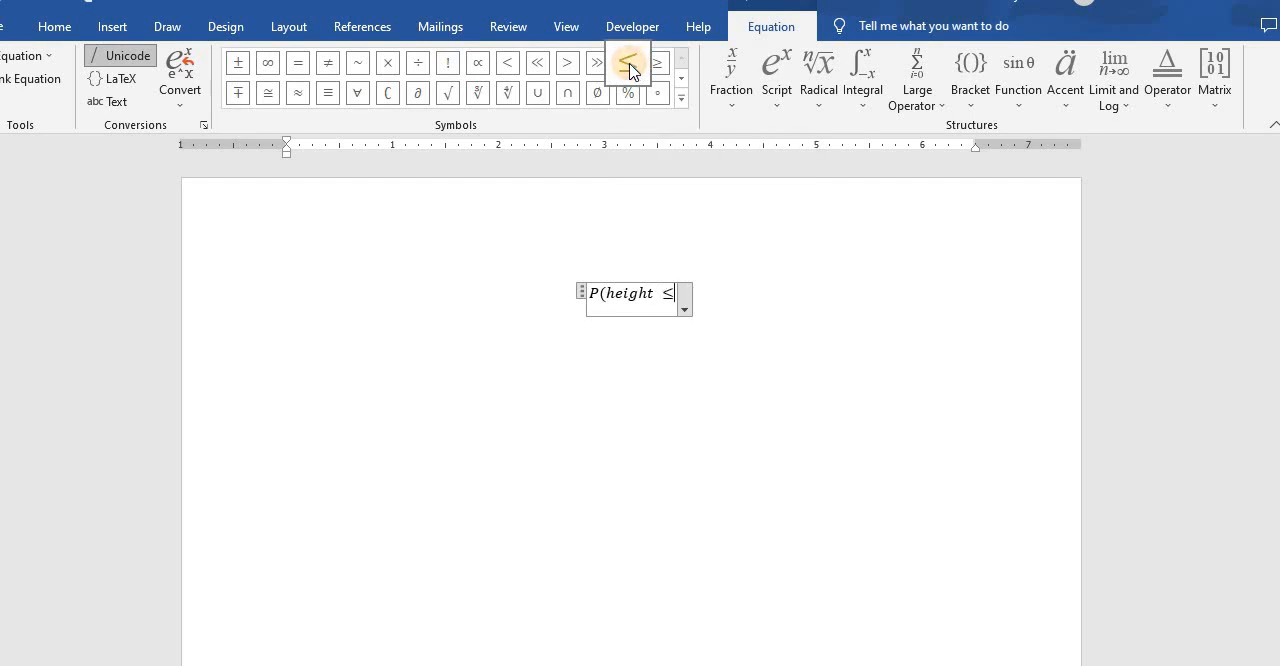
pyautogui.write('168')
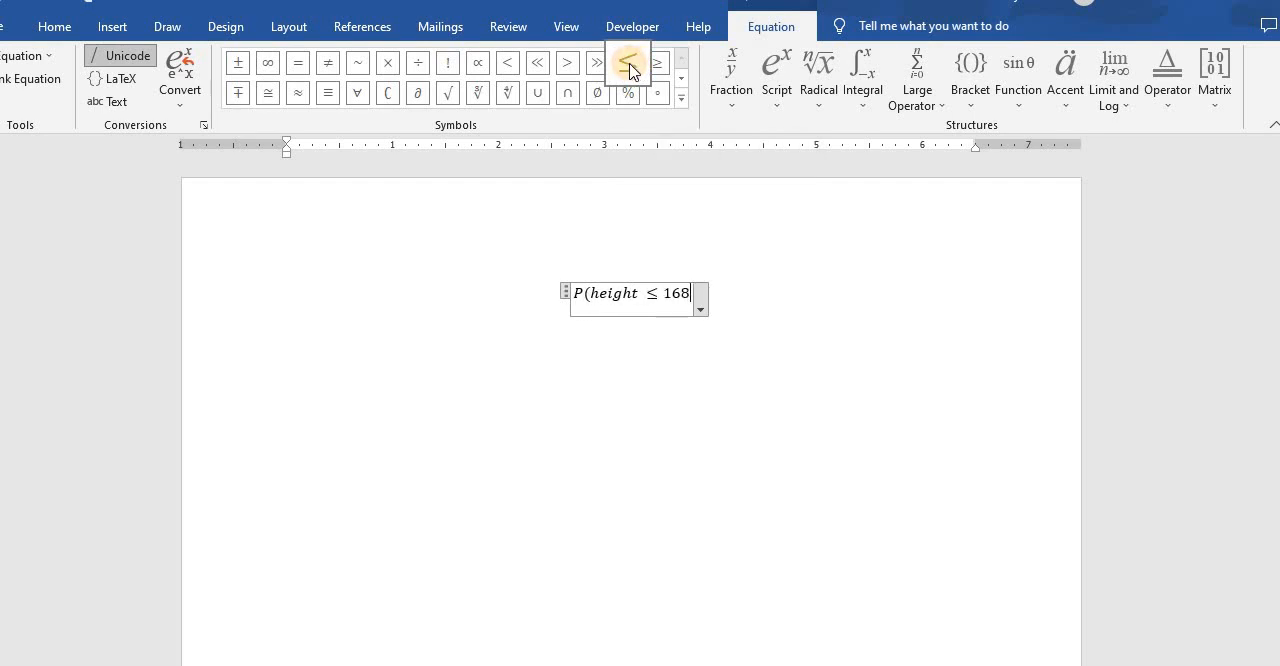
pyautogui.write(') ')
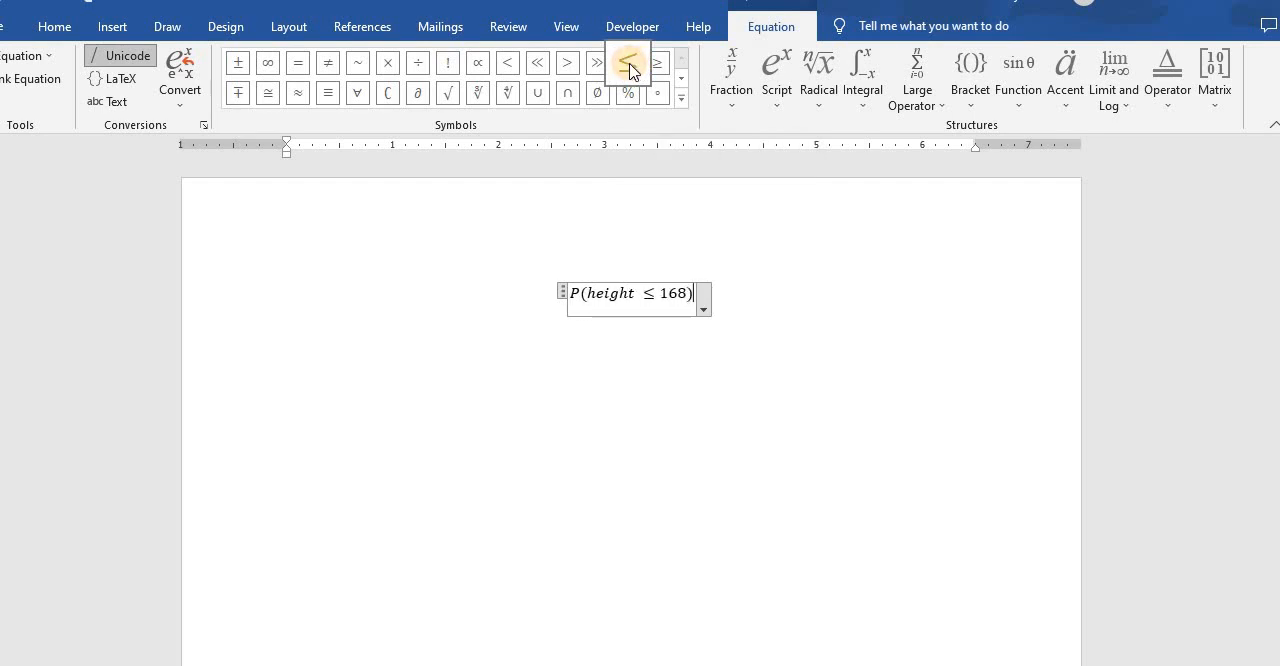
pyautogui.write('=')
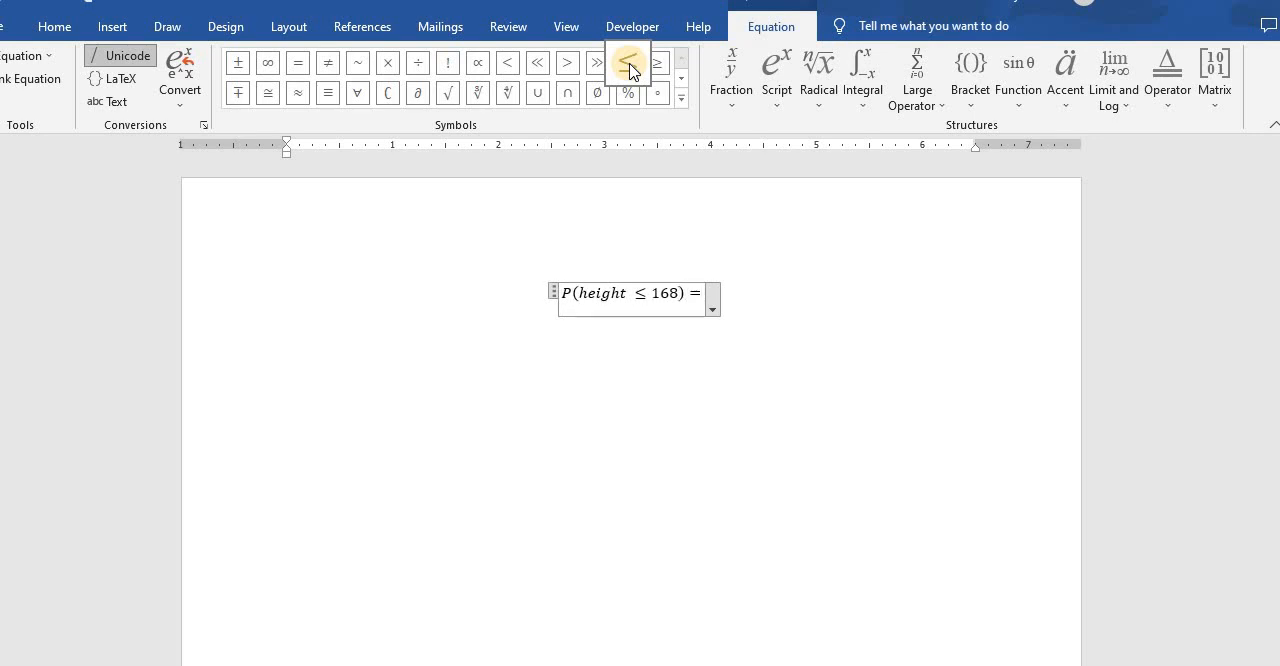
# - Add a stacked fraction after the equals sign, with 16 as the numerator and 56 as the denominator
pyautogui.click(716, 104)
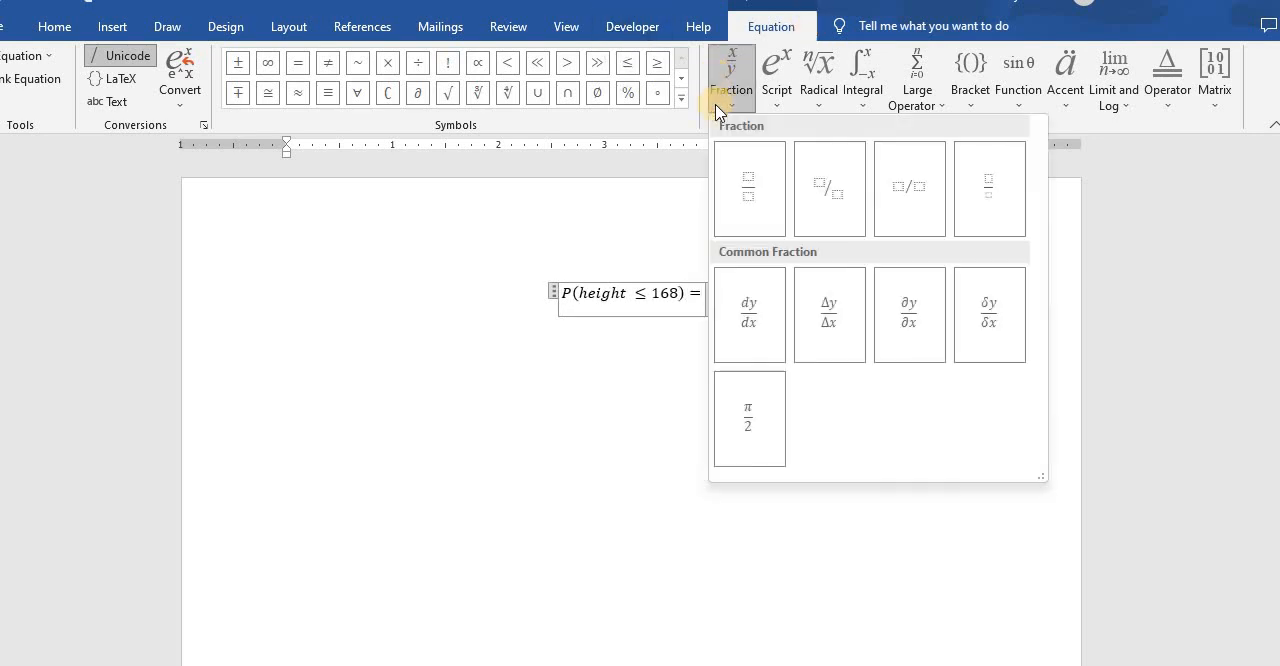
pyautogui.click(745, 180)
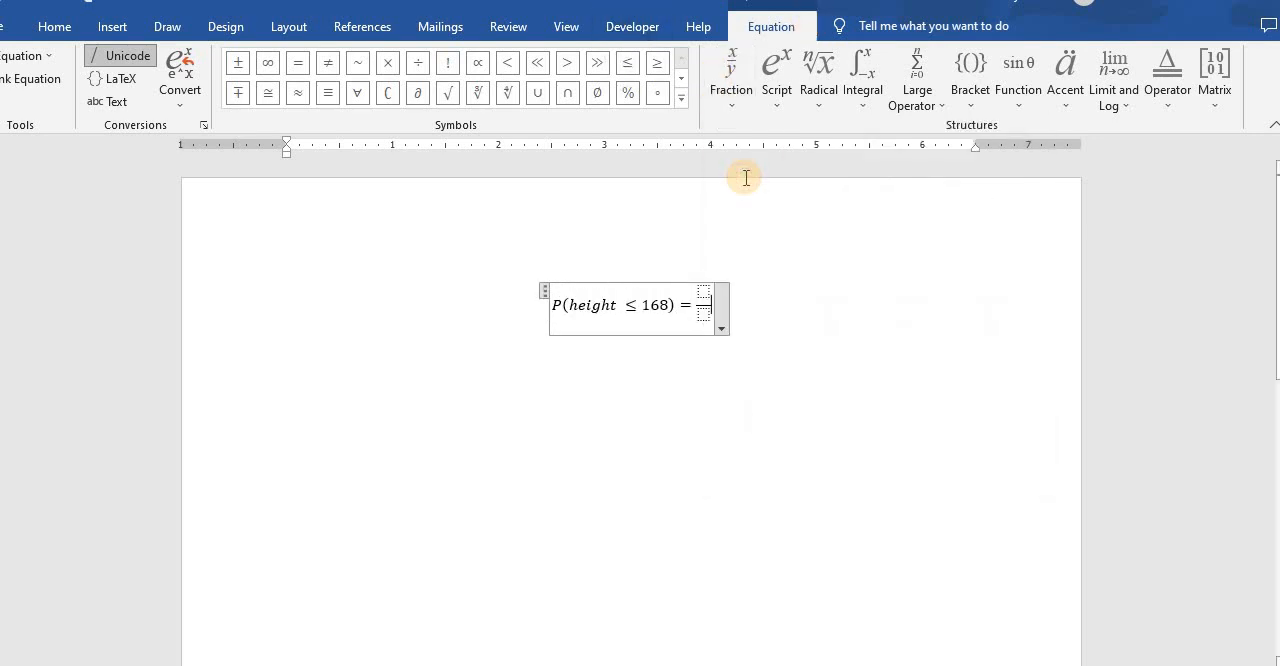
pyautogui.write('16')
pyautogui.click(704, 316)
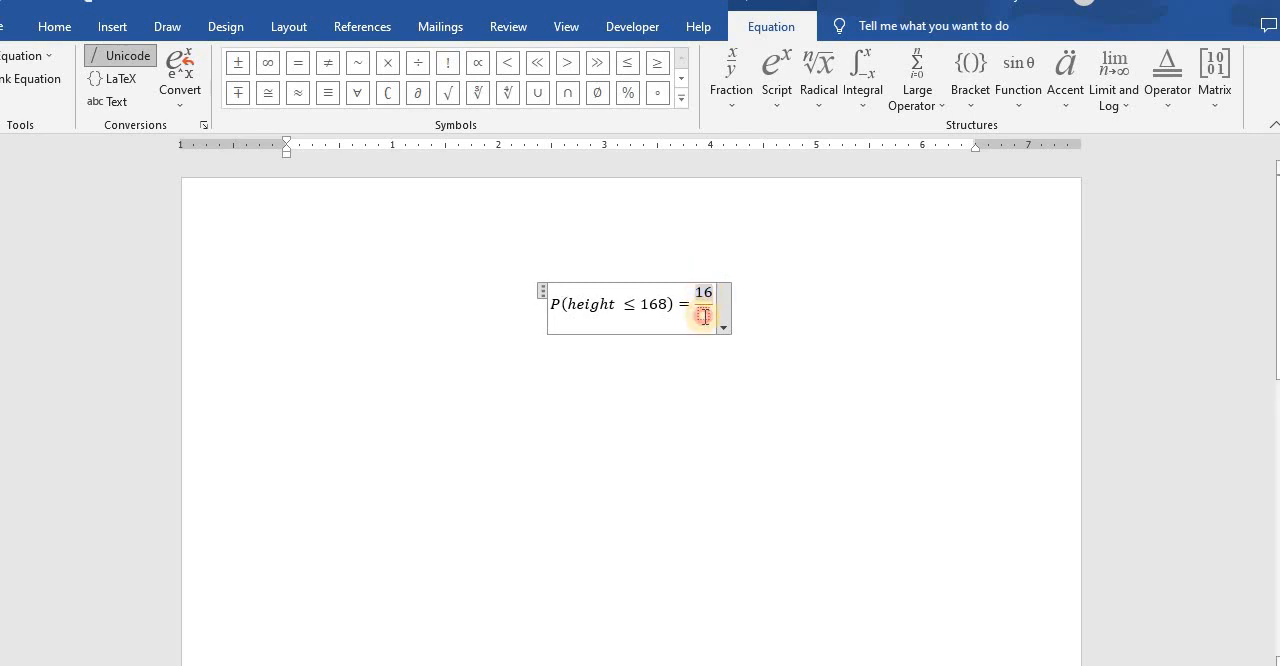
pyautogui.write('56')
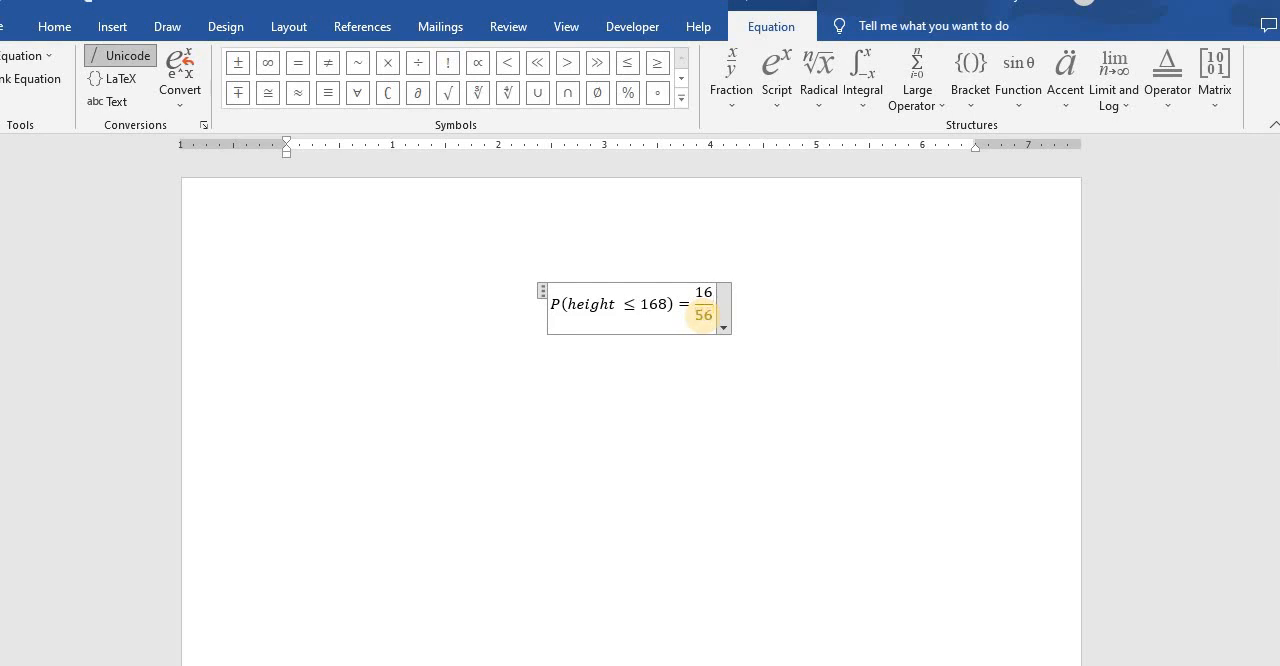
# - Append × 100% after the fraction, using the multiplication and percent symbols, and leave the equation
pyautogui.click(387, 63)
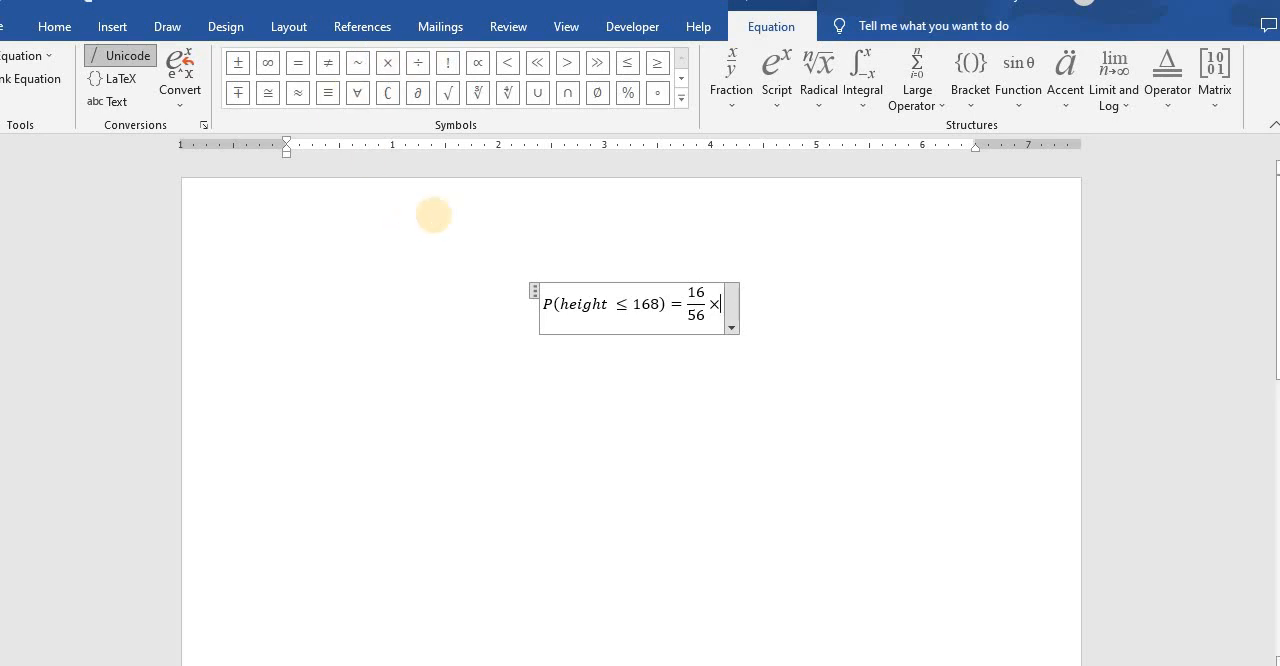
pyautogui.write('100')
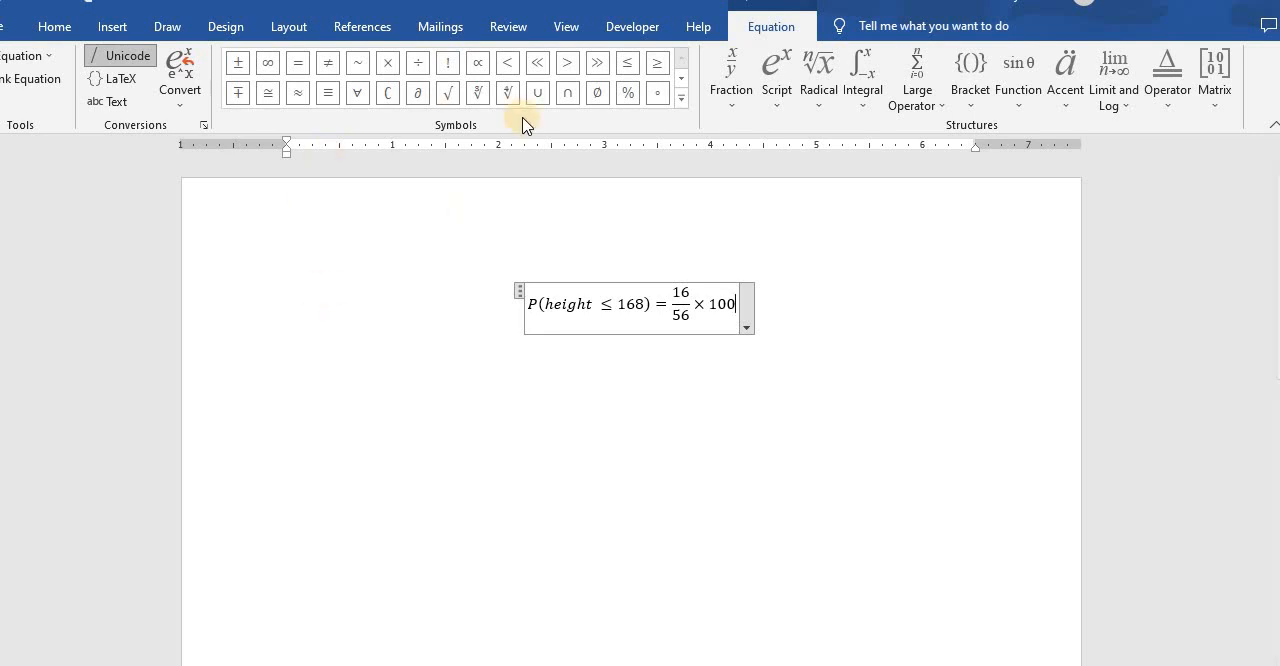
pyautogui.click(683, 98)
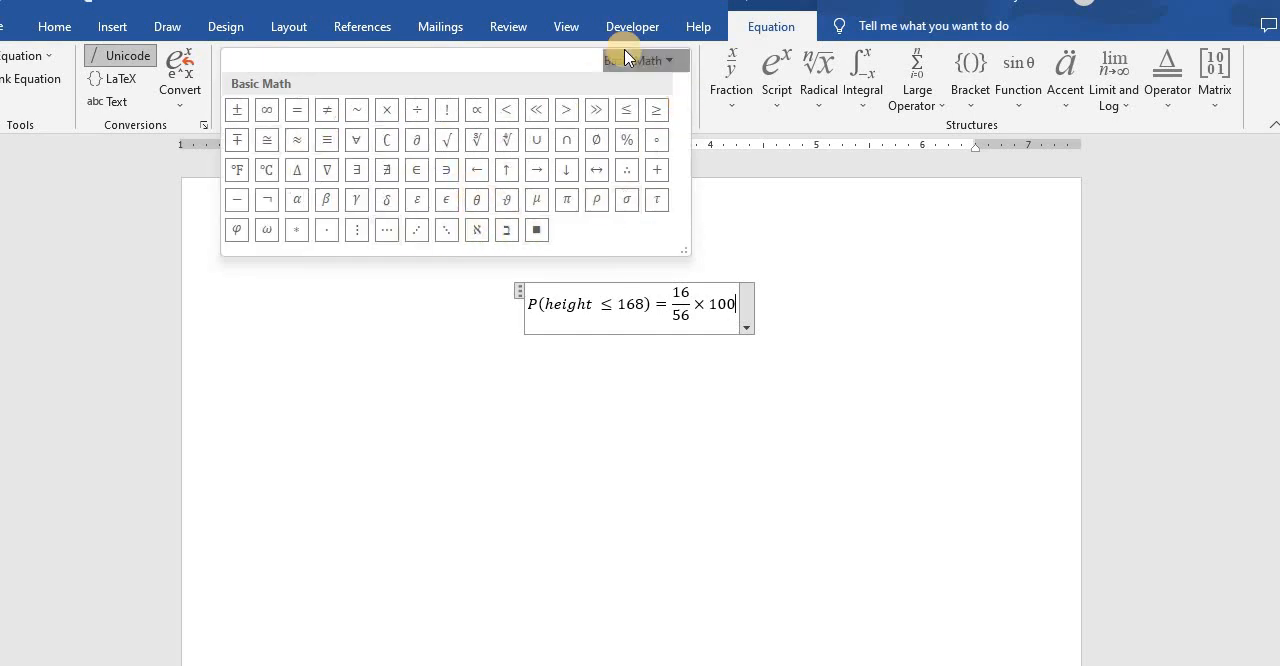
pyautogui.click(626, 139)
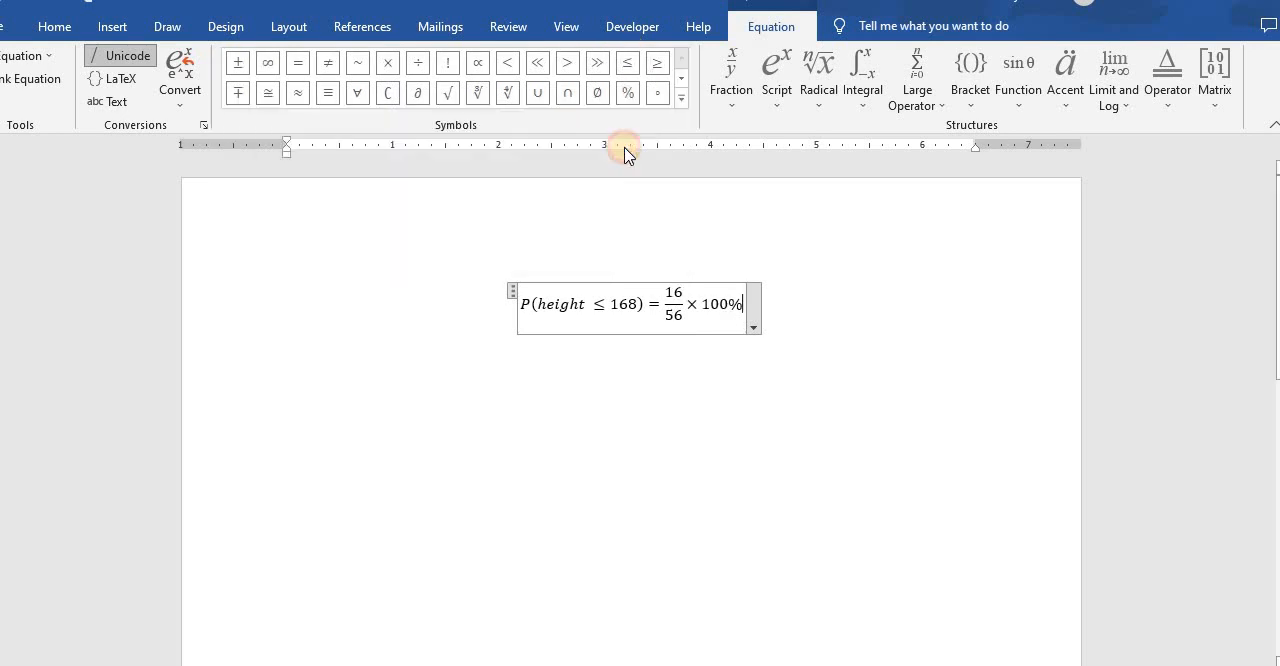
pyautogui.click(753, 450)
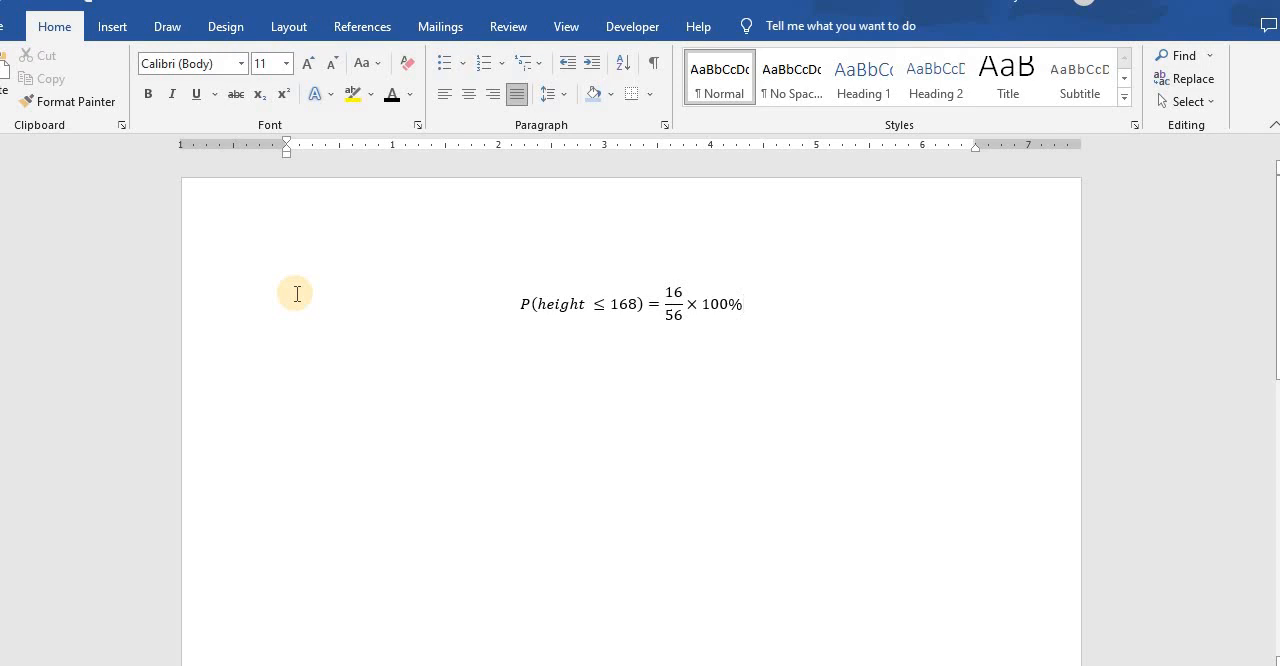
pyautogui.click(405, 371)
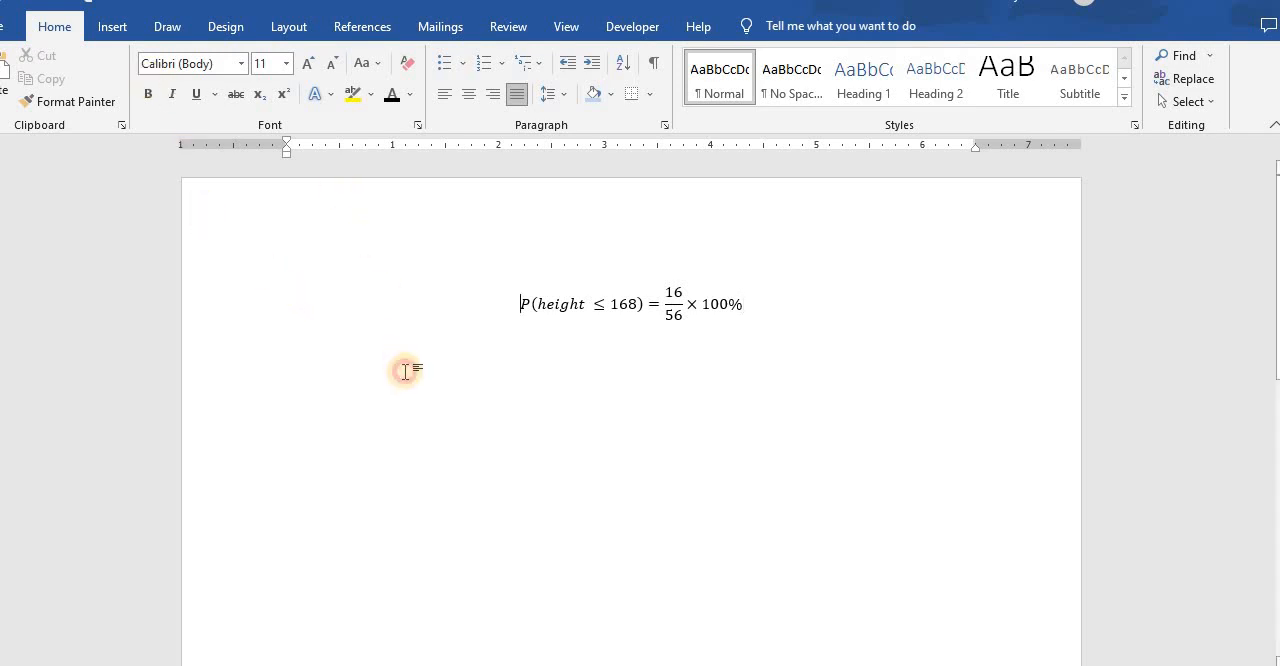
# - Start a new blank line below the equation
pyautogui.click(773, 290)
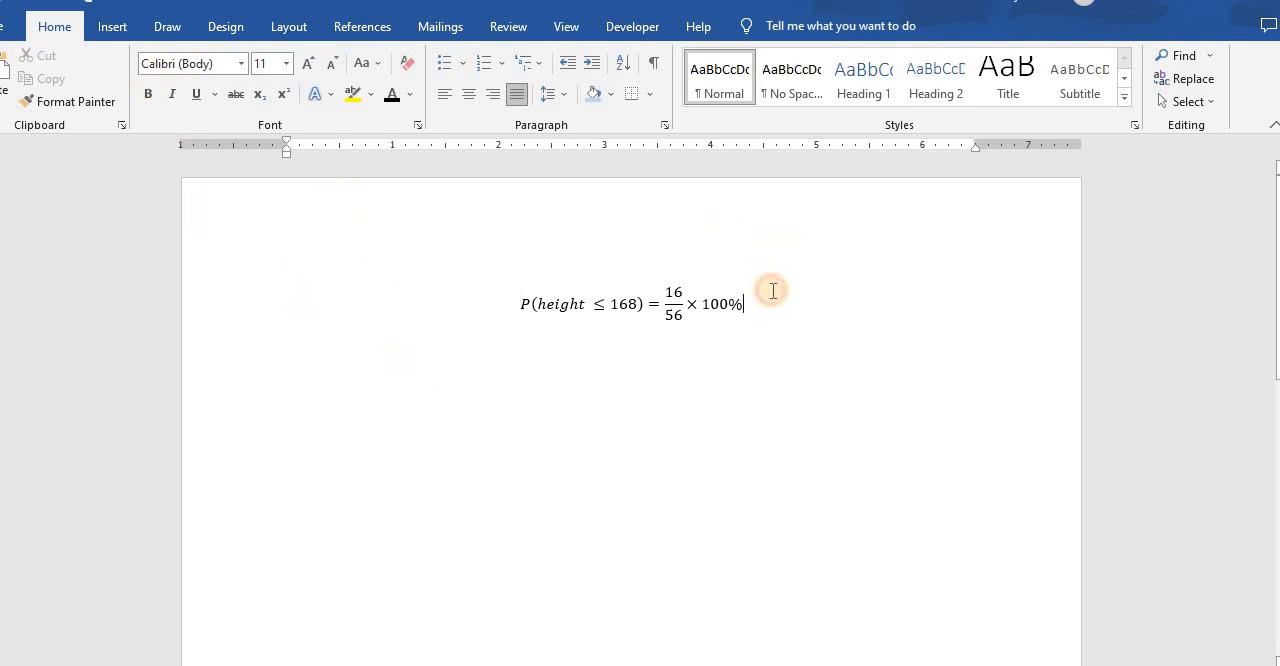
pyautogui.press('Return')
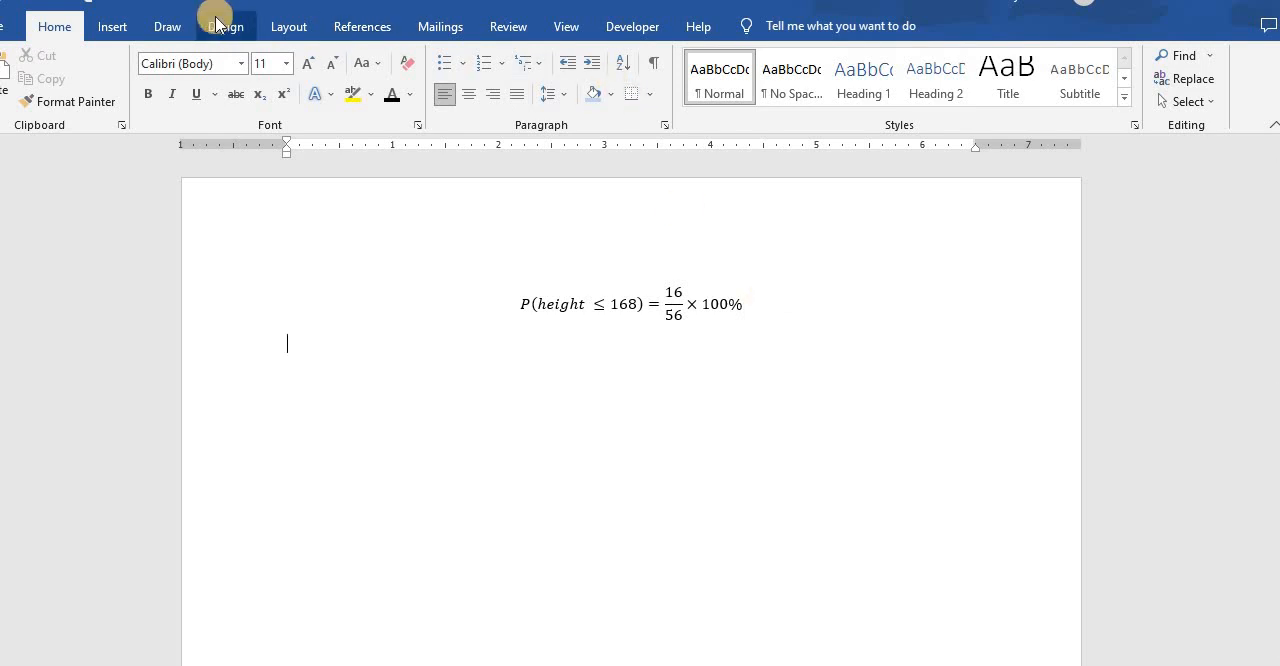
pyautogui.click(105, 30)
pyautogui.click(105, 30)
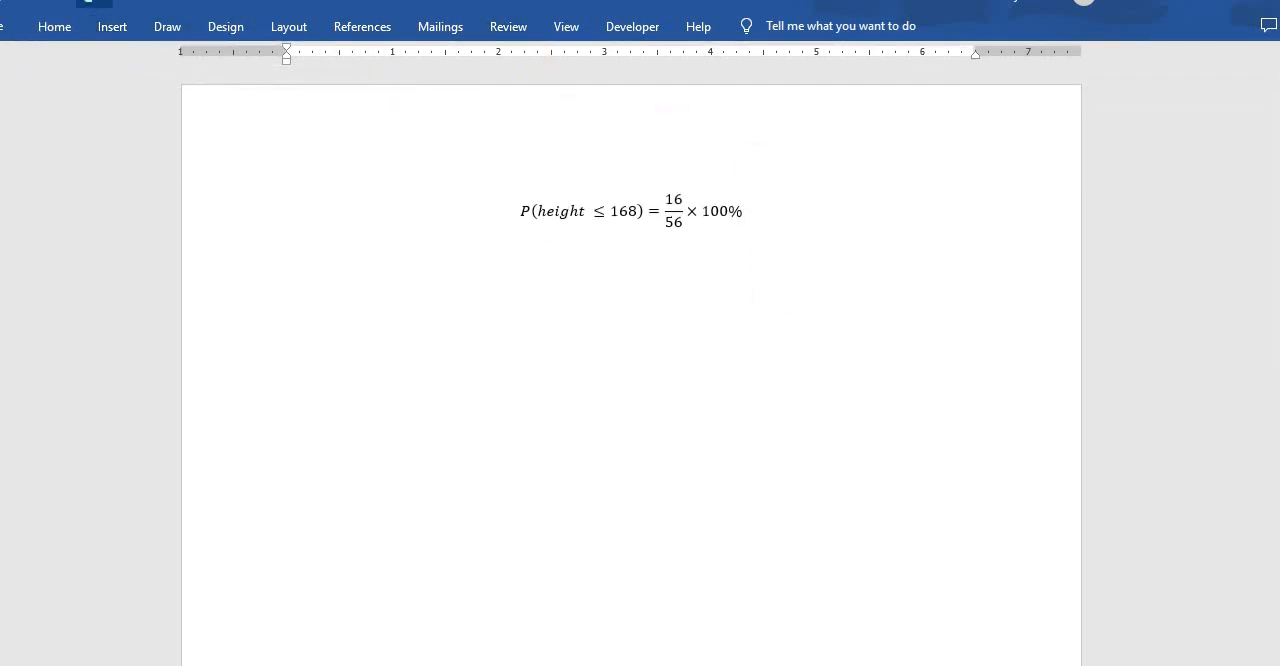
pyautogui.click(62, 29)
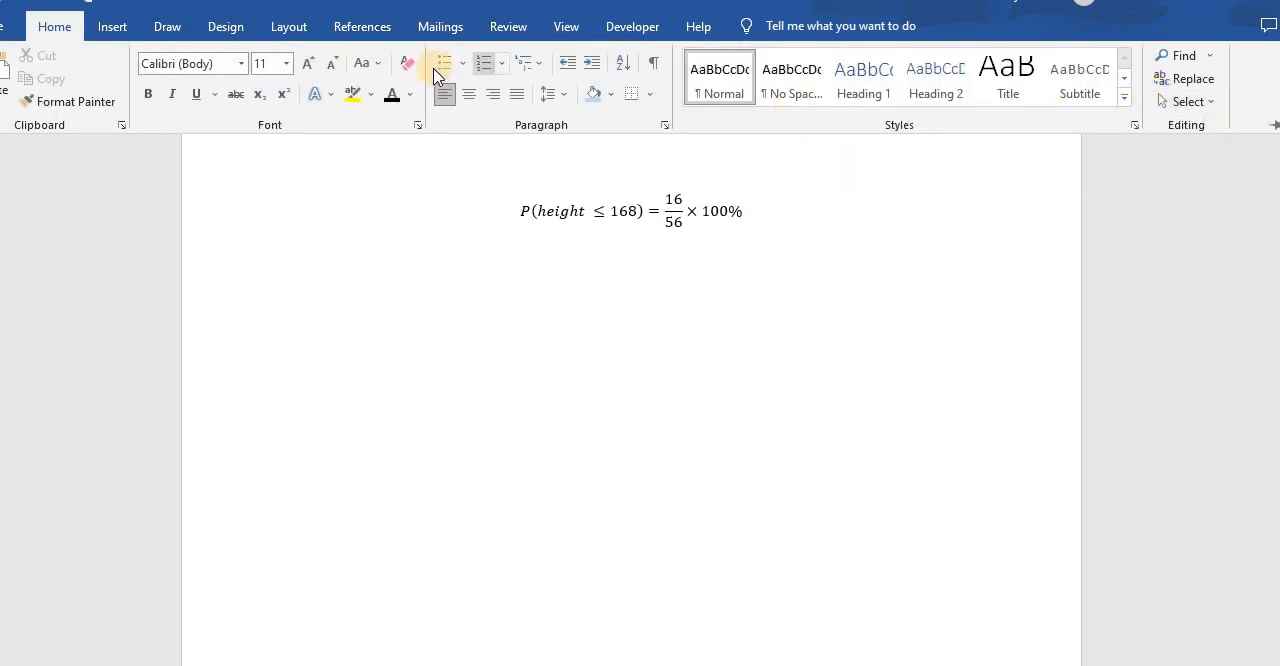
pyautogui.click(1270, 128)
# - Draw an upright rectangle about 1.79" high and 0.92" wide below the equation
pyautogui.click(121, 29)
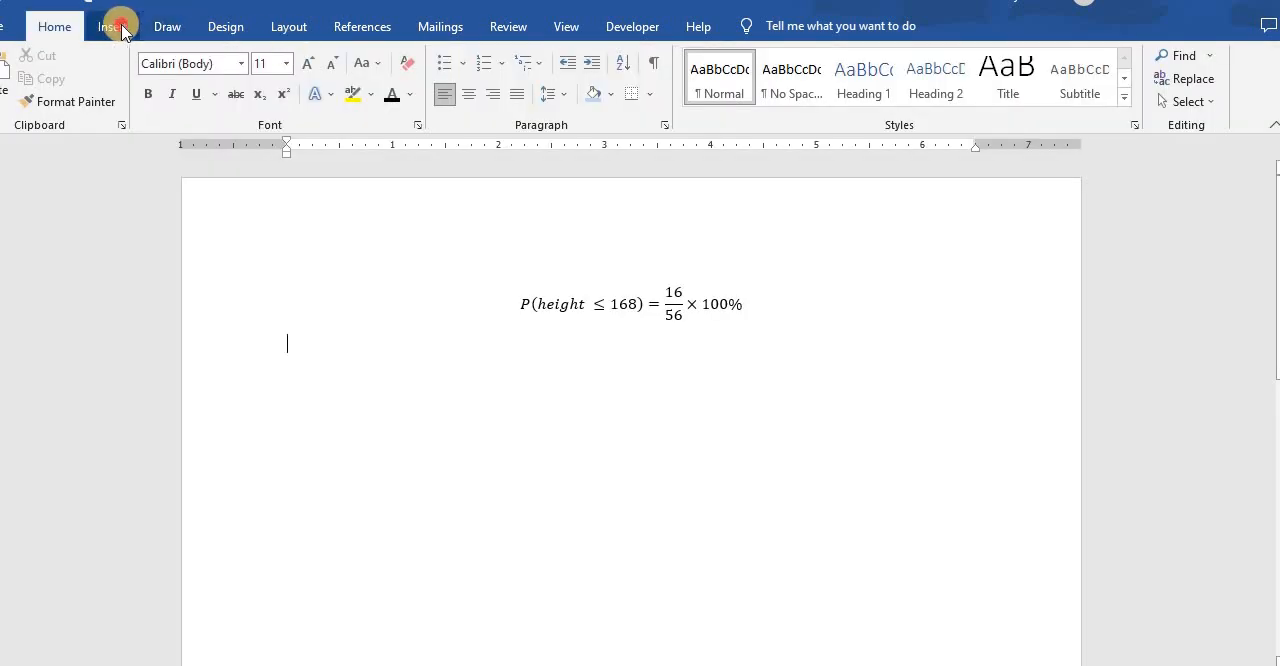
pyautogui.click(228, 55)
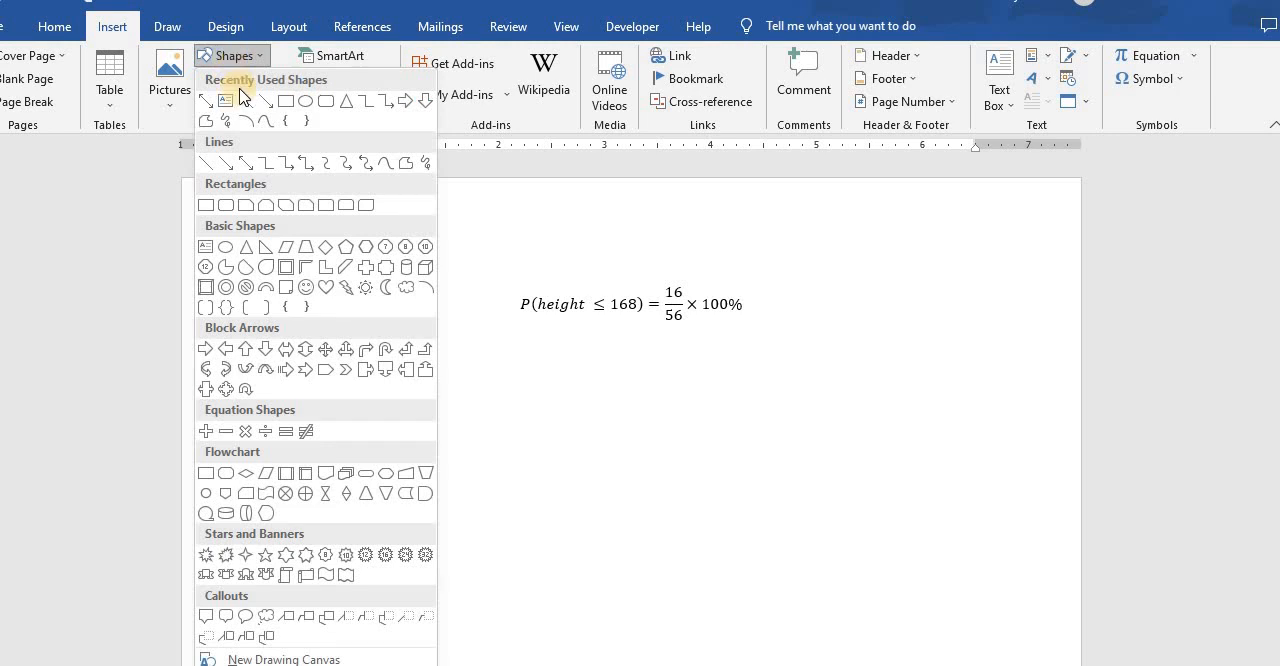
pyautogui.click(287, 104)
pyautogui.moveTo(386, 362); pyautogui.dragTo(484, 552)
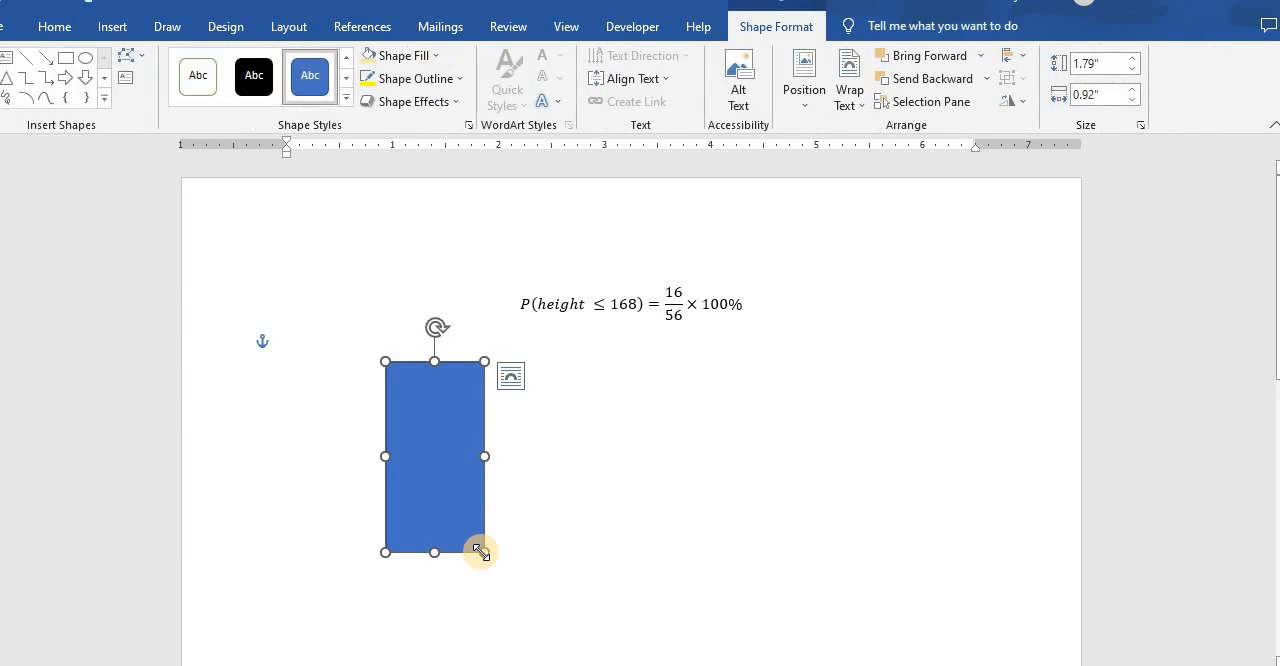
pyautogui.click(730, 80)
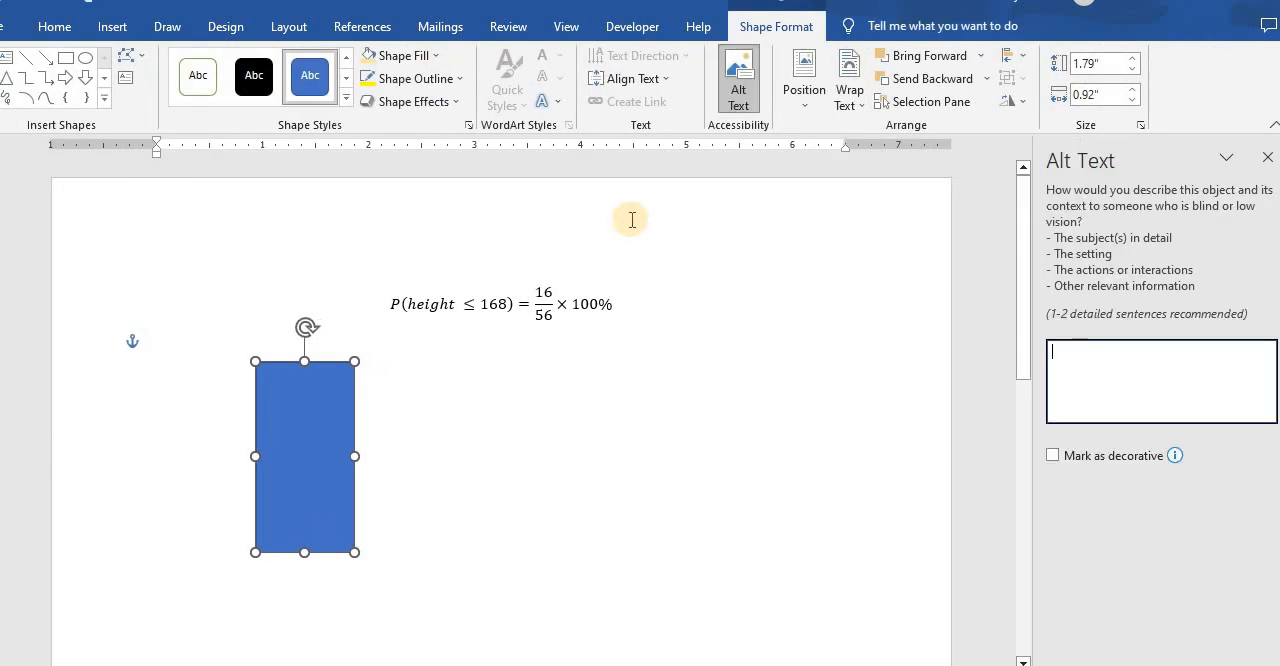
pyautogui.click(1266, 157)
pyautogui.click(708, 467)
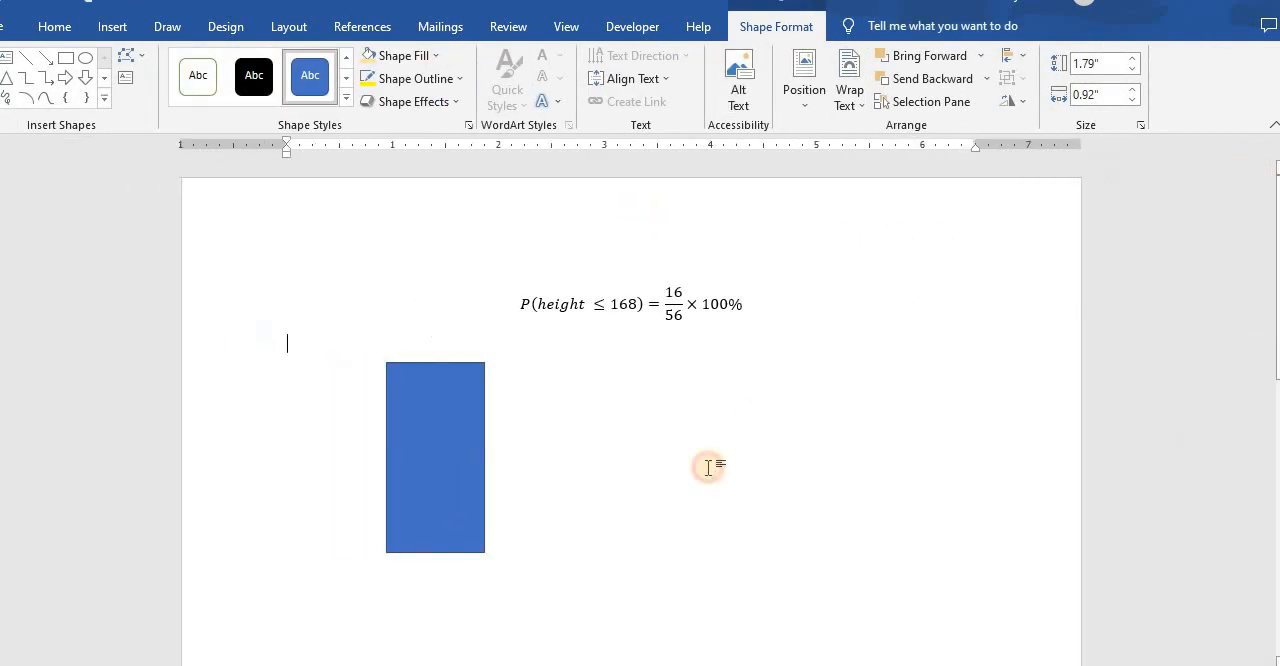
# - Duplicate the rectangle, place the copy flush against its right side, and lower the copy's top edge to about half the height
pyautogui.click(433, 485)
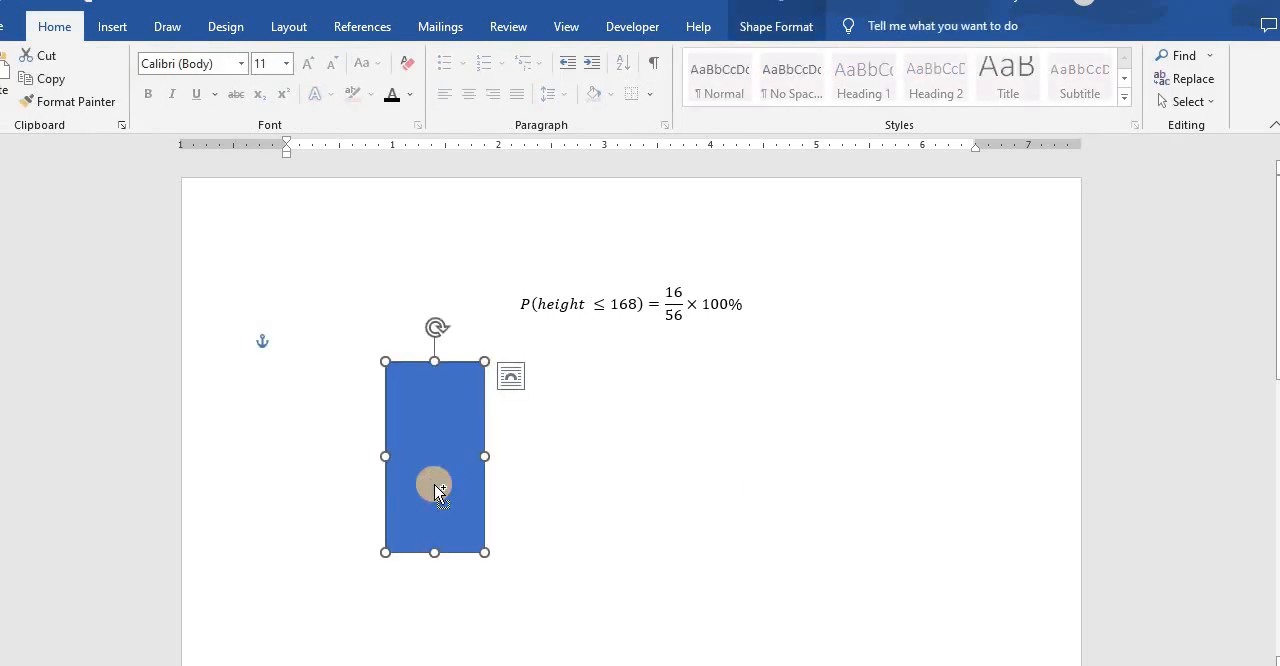
pyautogui.hotkey('ctrl', 'c')
pyautogui.hotkey('ctrl', 'v')
pyautogui.moveTo(457, 486); pyautogui.dragTo(544, 465)
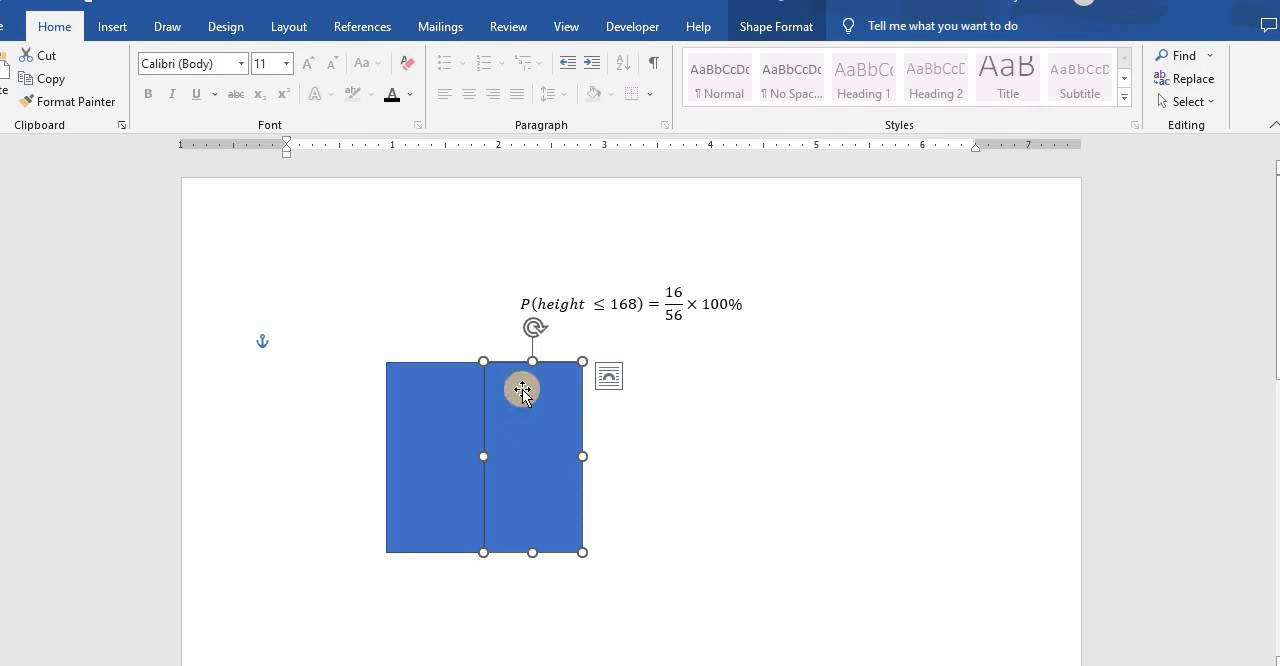
pyautogui.moveTo(530, 427); pyautogui.dragTo(531, 453)
pyautogui.click(608, 467)
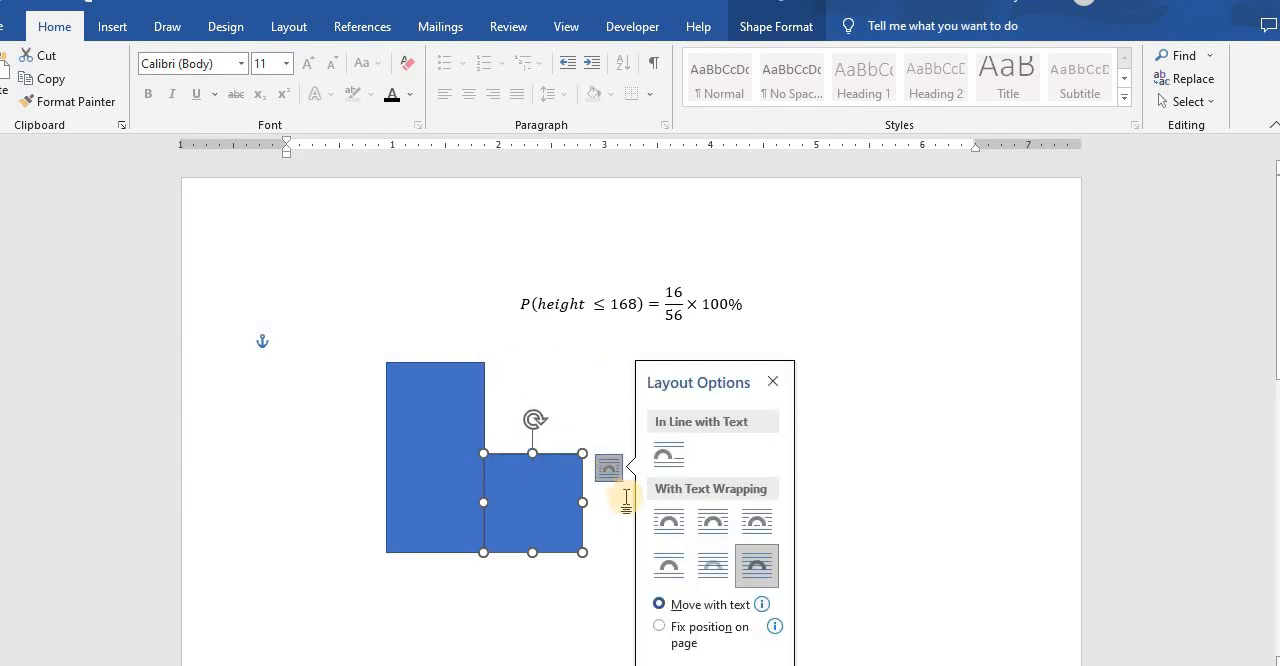
pyautogui.click(558, 410)
# - Duplicate the short bar, place the copy flush left of the tall bar, and raise its top to a height between the other two
pyautogui.click(550, 473)
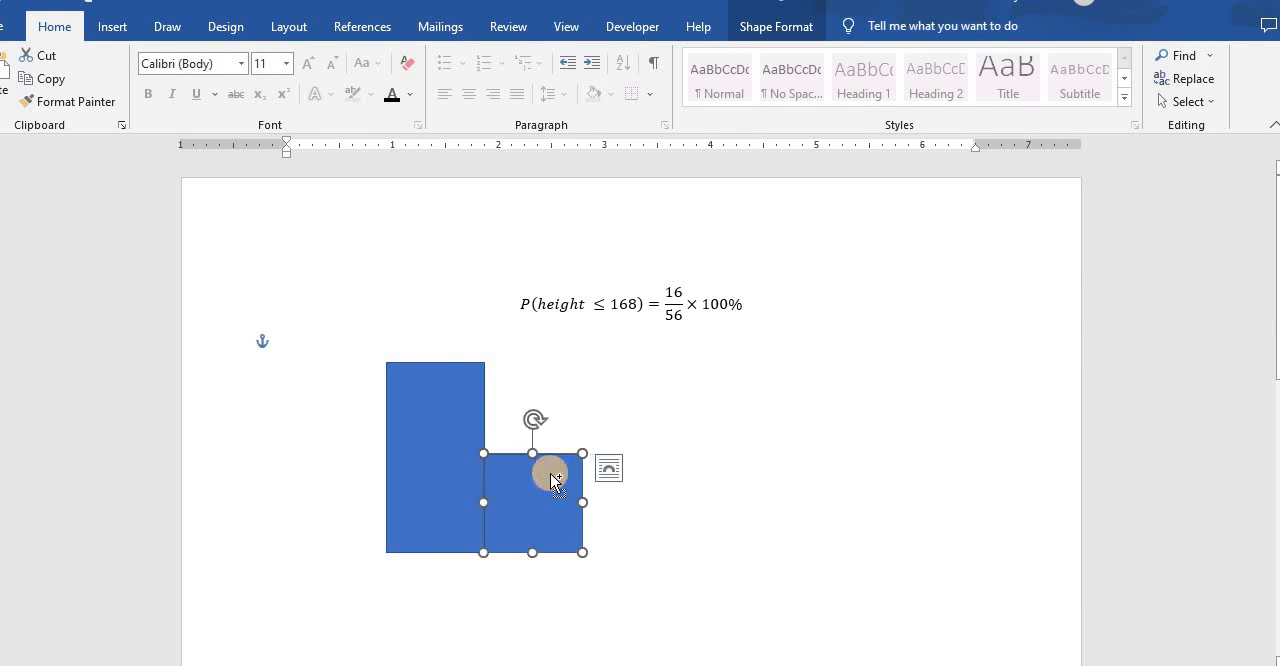
pyautogui.hotkey('ctrl', 'c')
pyautogui.hotkey('ctrl', 'v')
pyautogui.moveTo(557, 492); pyautogui.dragTo(326, 314)
pyautogui.moveTo(330, 419); pyautogui.dragTo(331, 406)
pyautogui.click(592, 513)
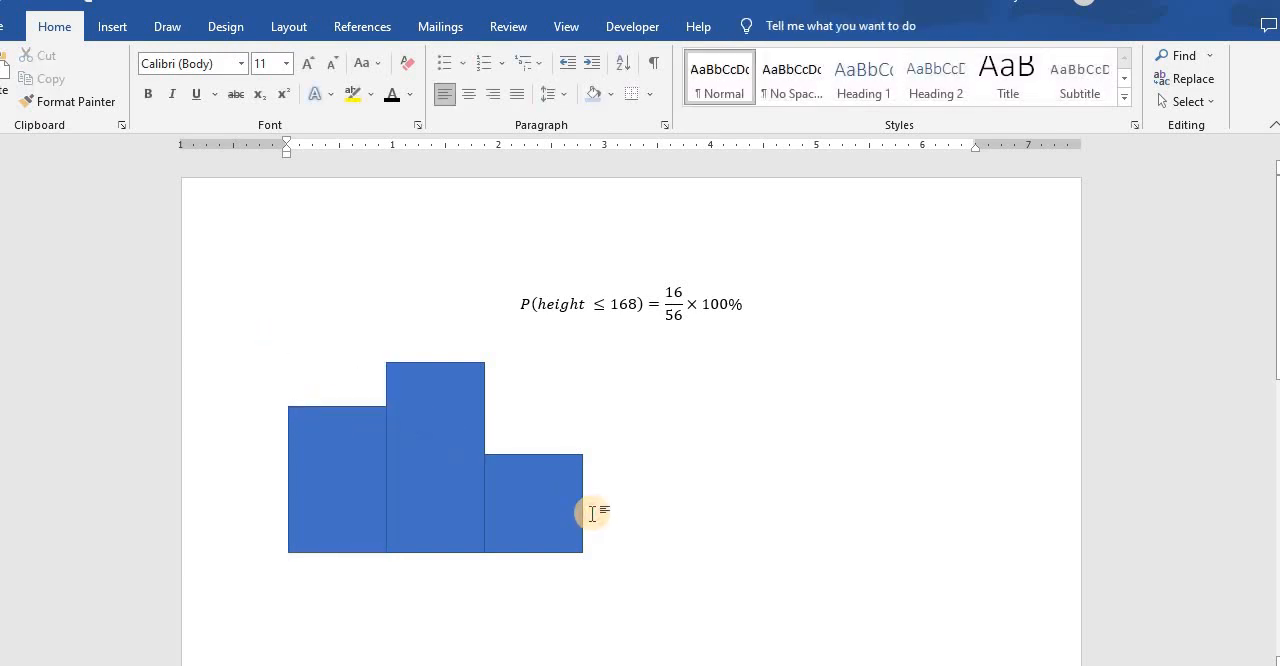
# - Draw a vertical line about 2.92" long, rising from the lower-left corner of the leftmost bar, as the chart's vertical axis
pyautogui.click(115, 27)
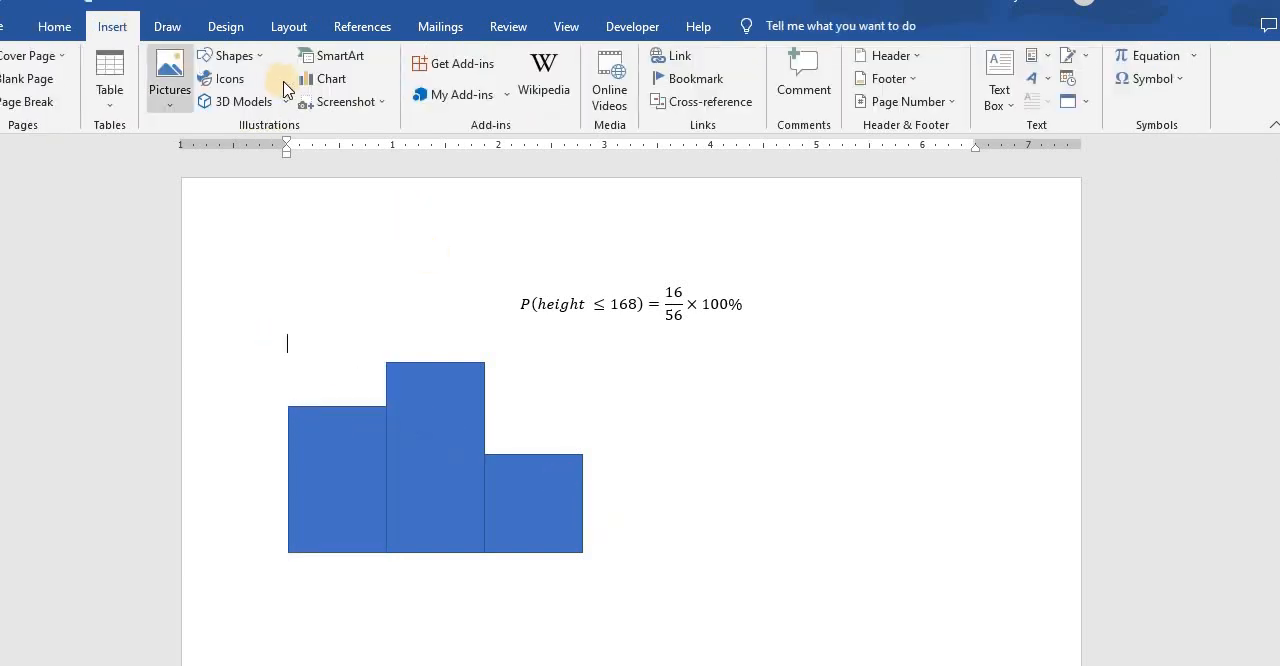
pyautogui.click(240, 55)
pyautogui.click(255, 95)
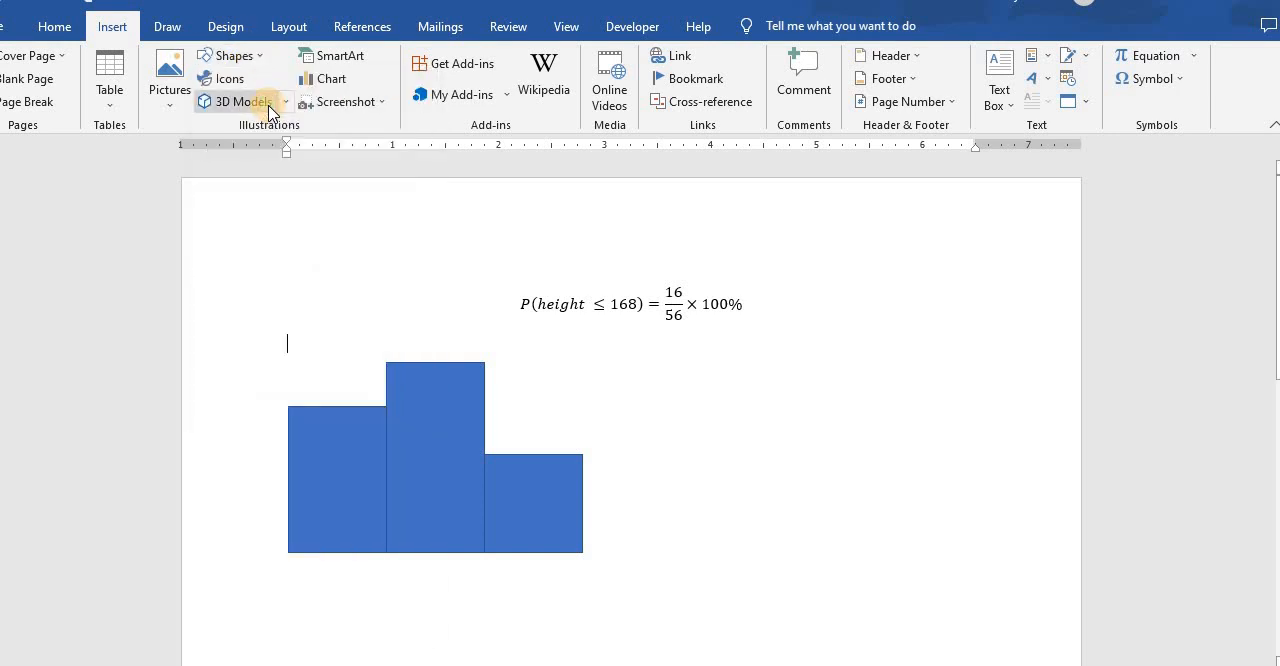
pyautogui.click(240, 55)
pyautogui.click(252, 121)
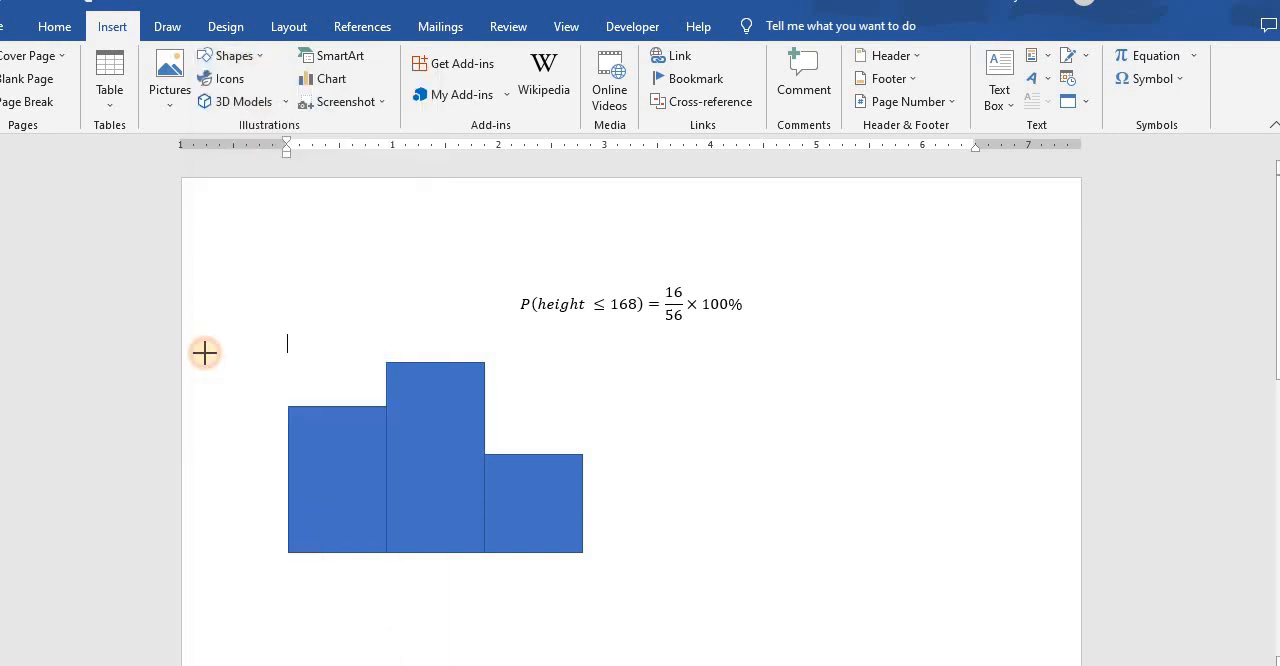
pyautogui.click(288, 548)
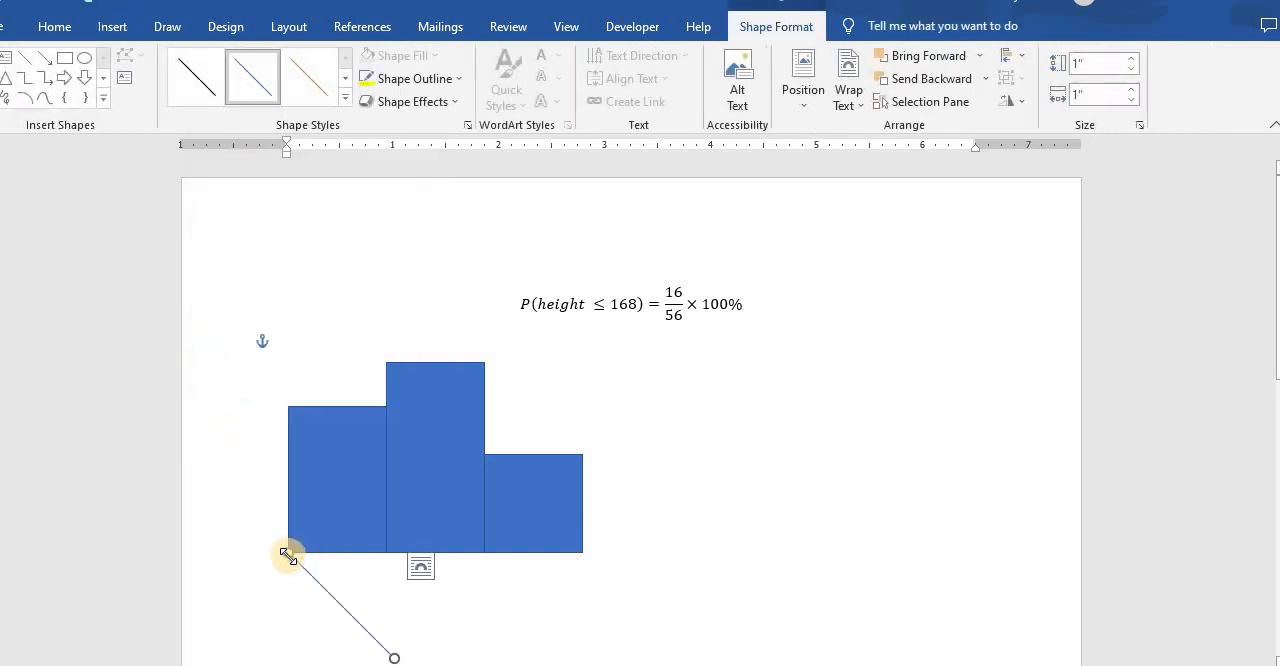
pyautogui.moveTo(392, 652); pyautogui.dragTo(288, 243)
pyautogui.click(339, 307)
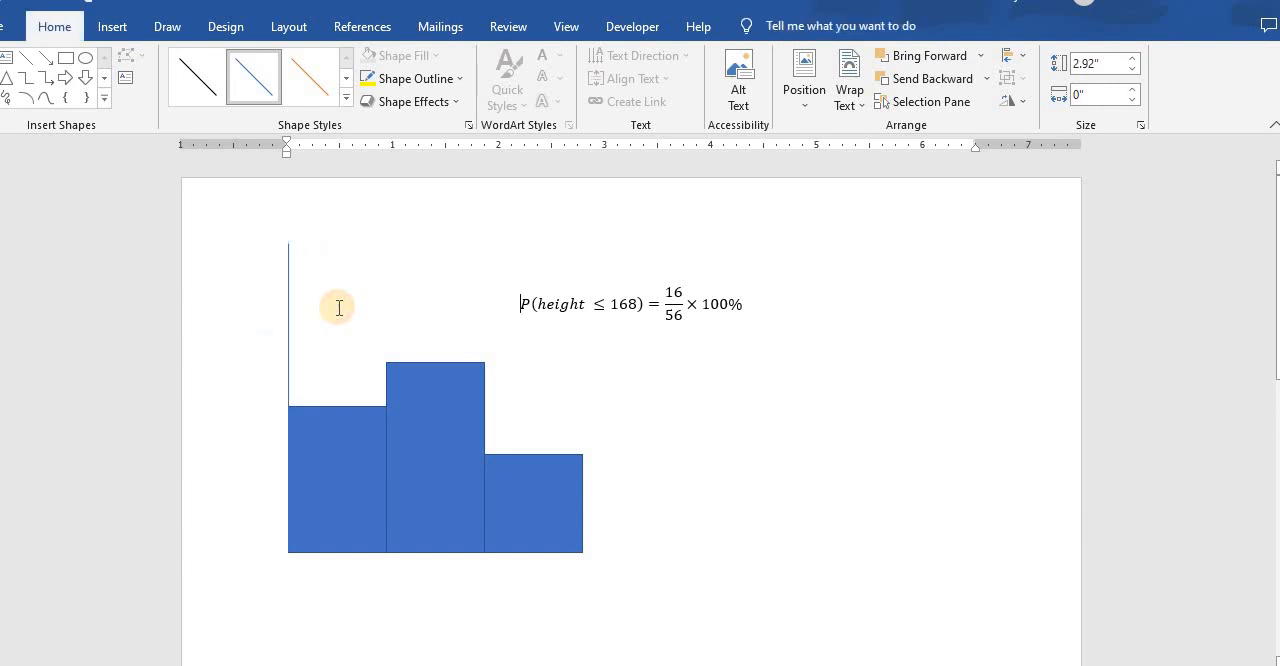
# - Format the vertical axis line with a 2¼ pt weight and a black outline
pyautogui.click(287, 315)
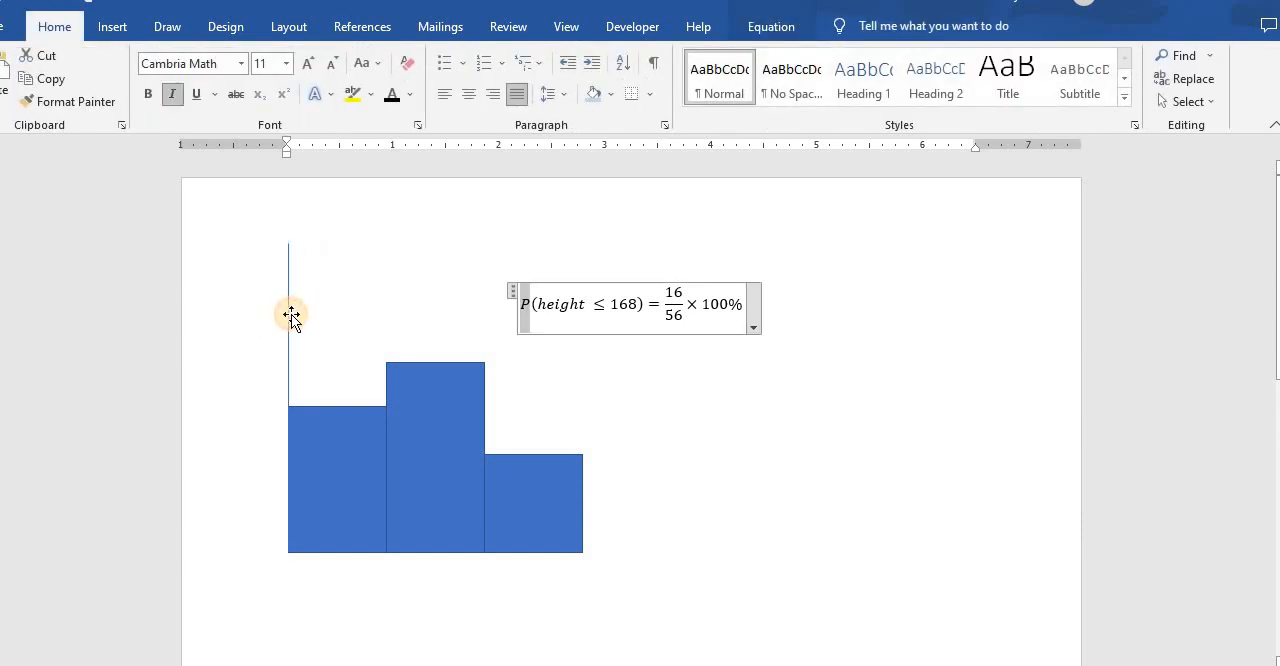
pyautogui.click(290, 315)
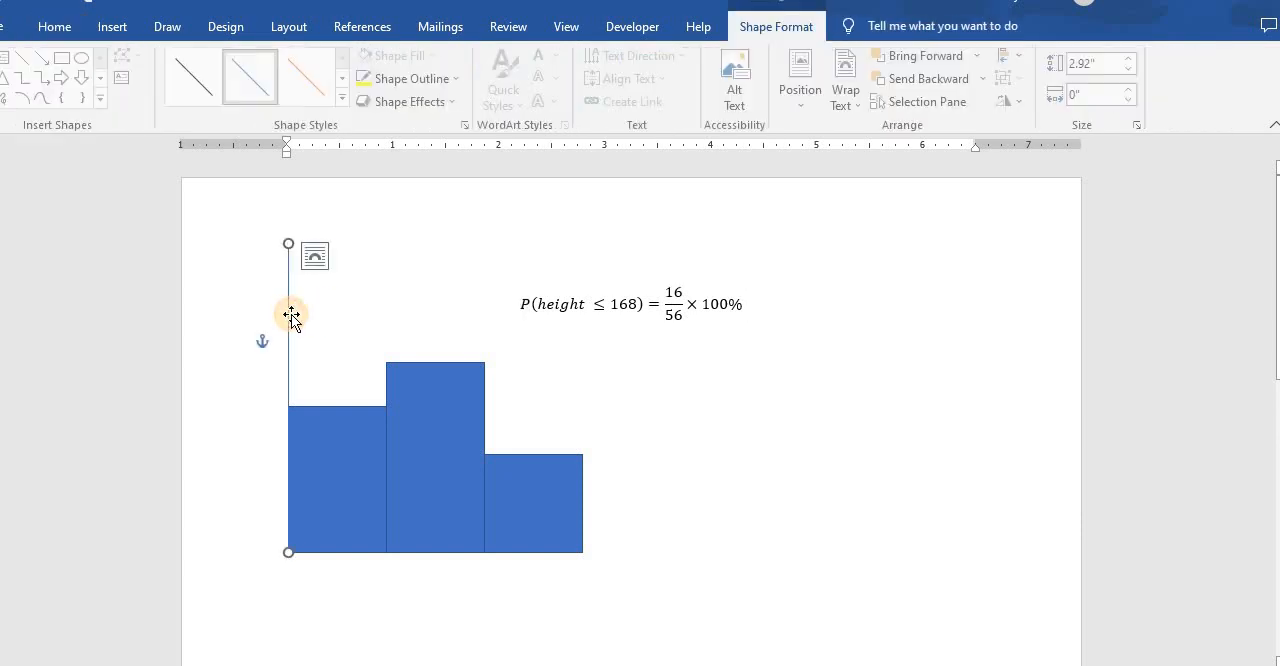
pyautogui.click(436, 102)
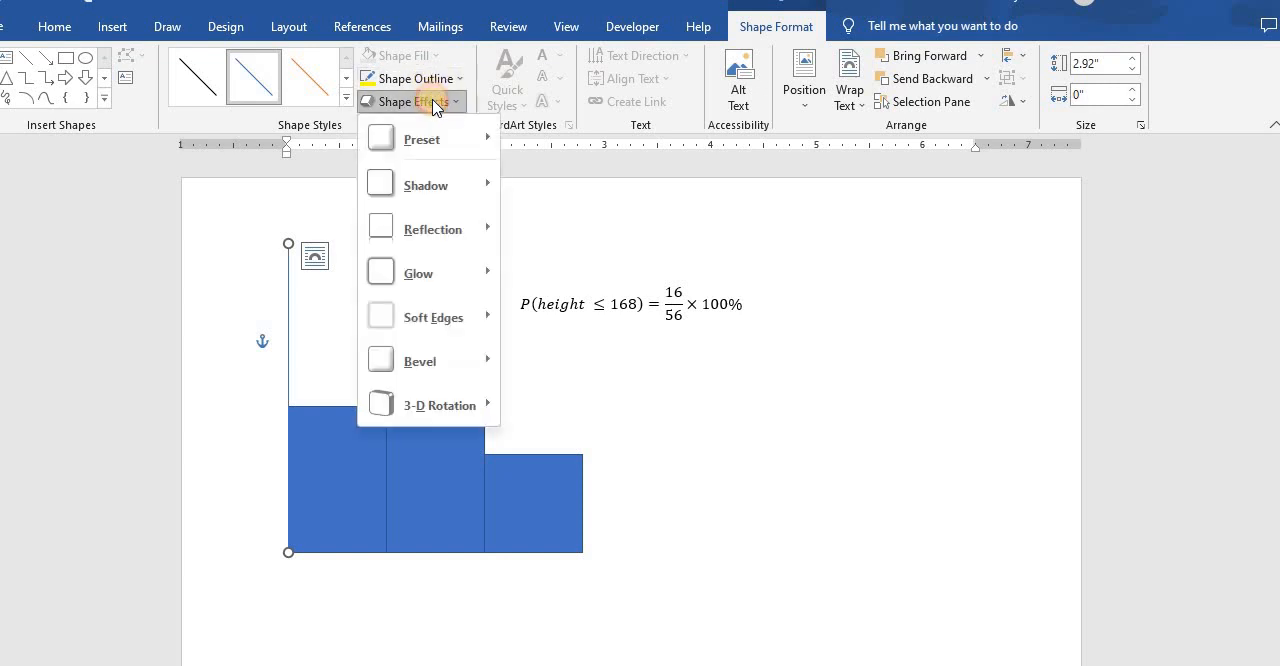
pyautogui.click(420, 78)
pyautogui.moveTo(432, 310)
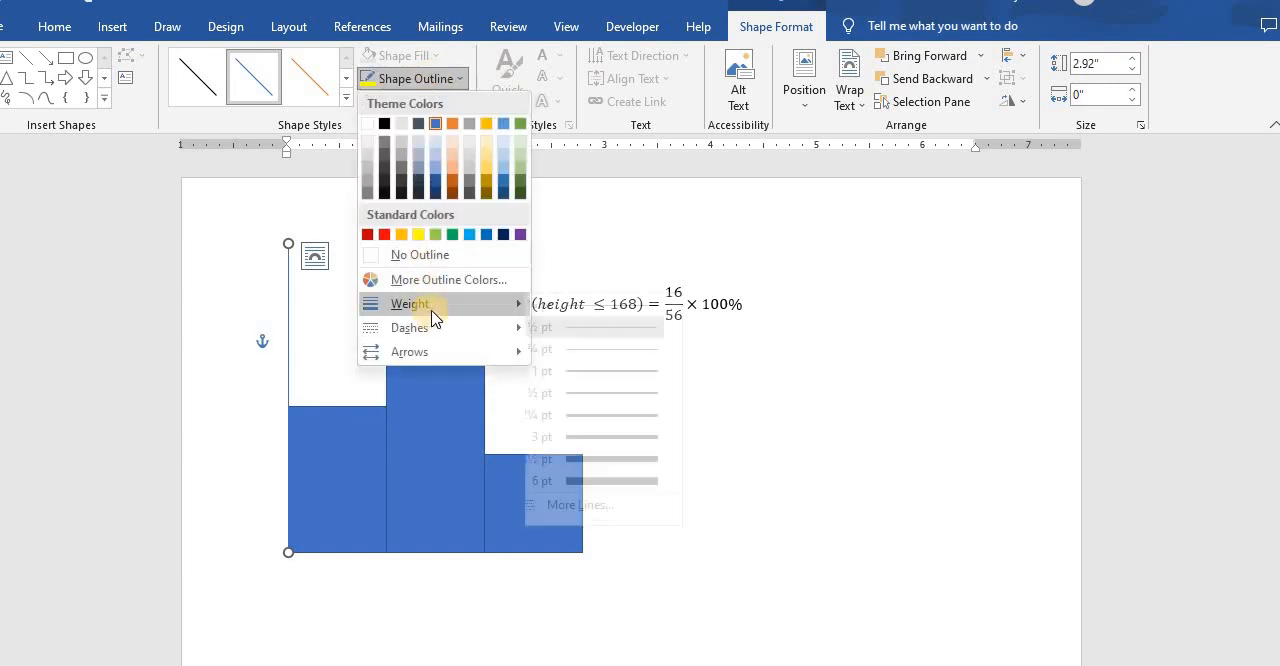
pyautogui.click(612, 415)
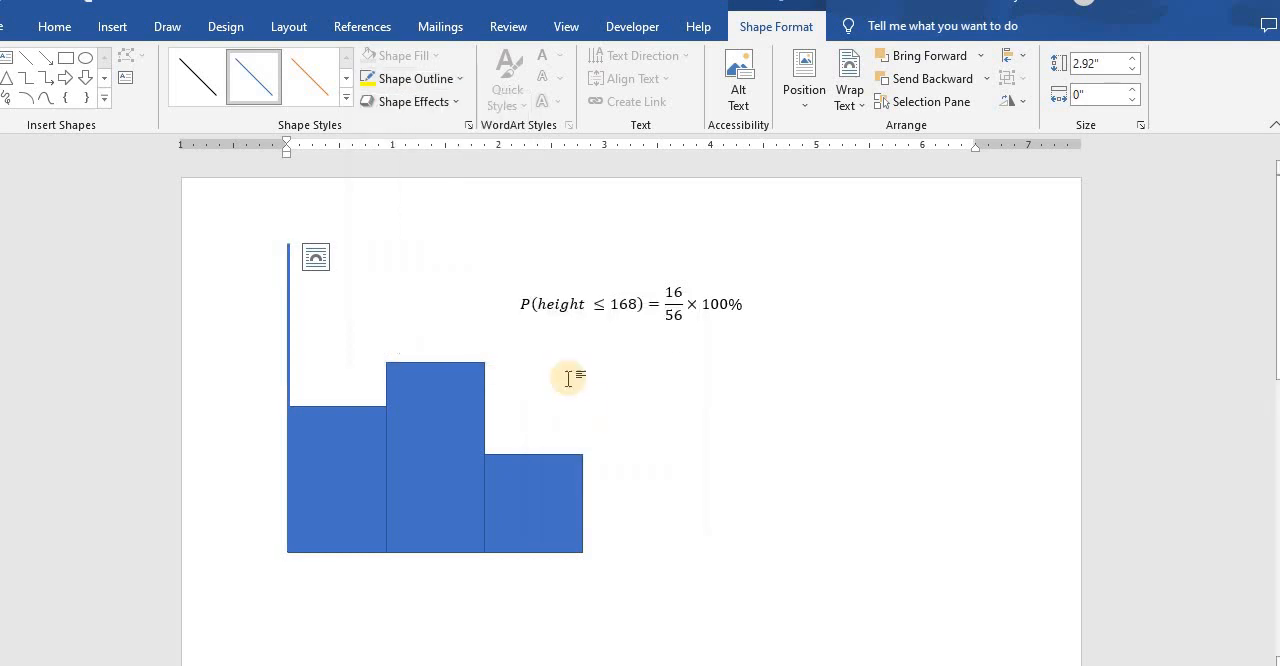
pyautogui.click(413, 88)
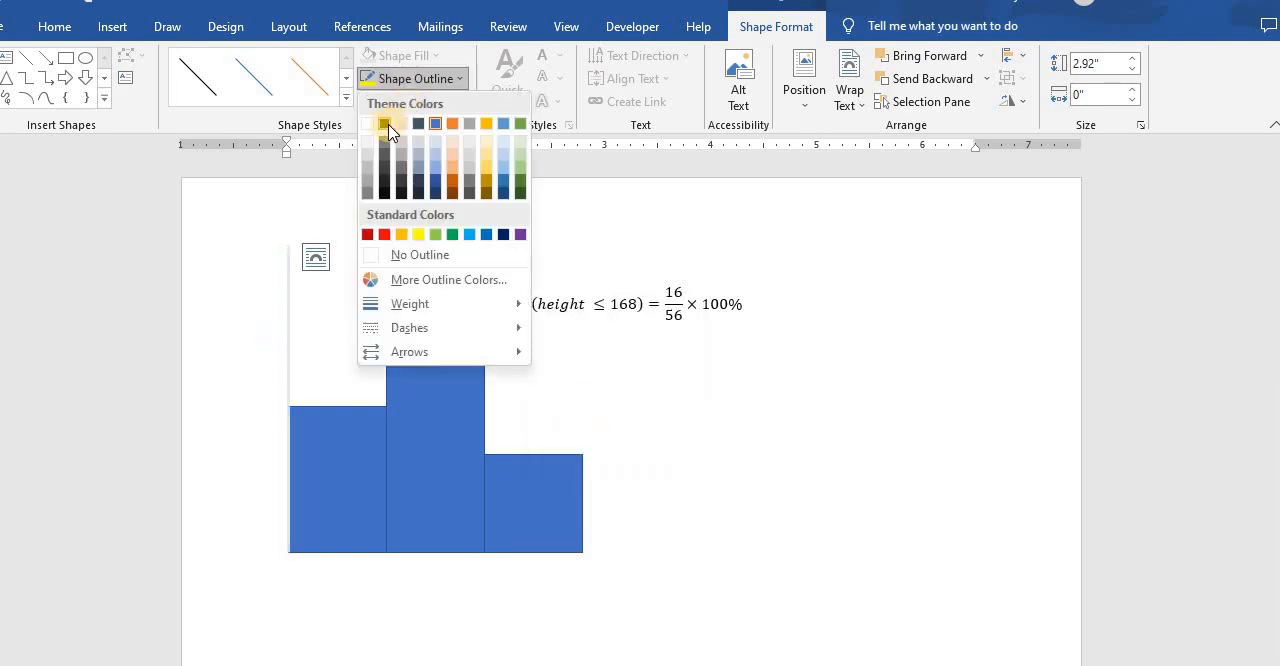
pyautogui.click(386, 122)
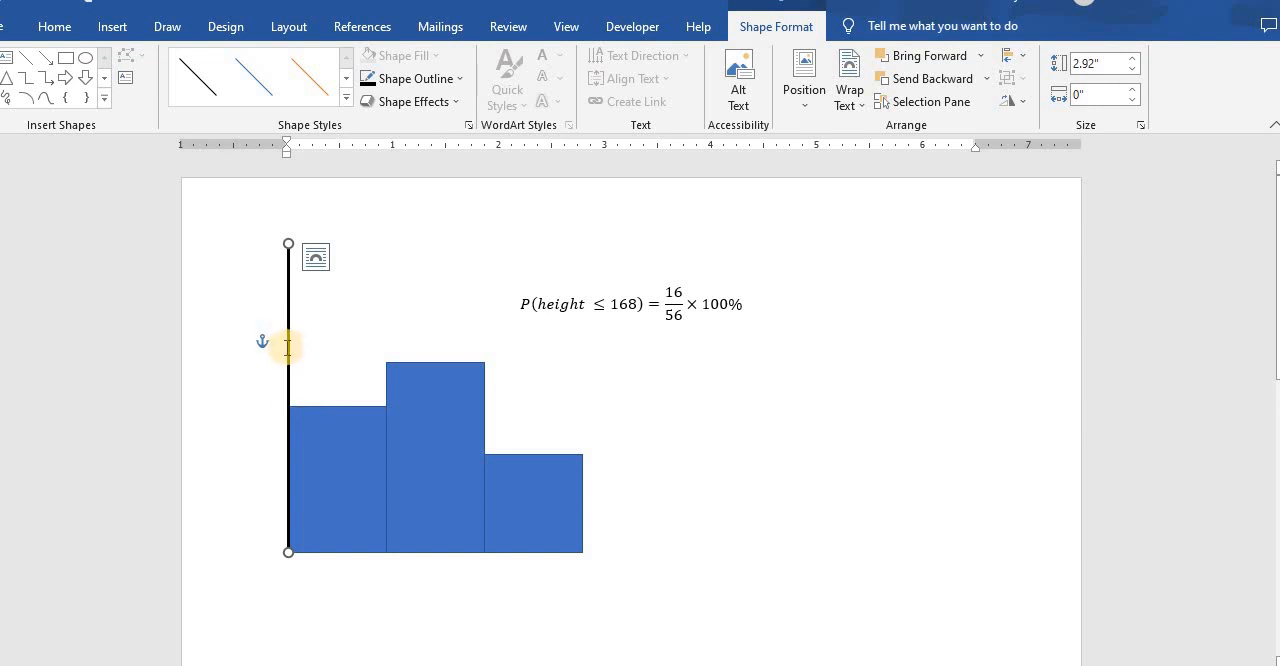
# - Duplicate the axis line, turn the copy into a horizontal line about 4" long, and align it along the bars' base from the vertical axis
pyautogui.click(287, 347)
pyautogui.click(288, 349)
pyautogui.rightClick(287, 348)
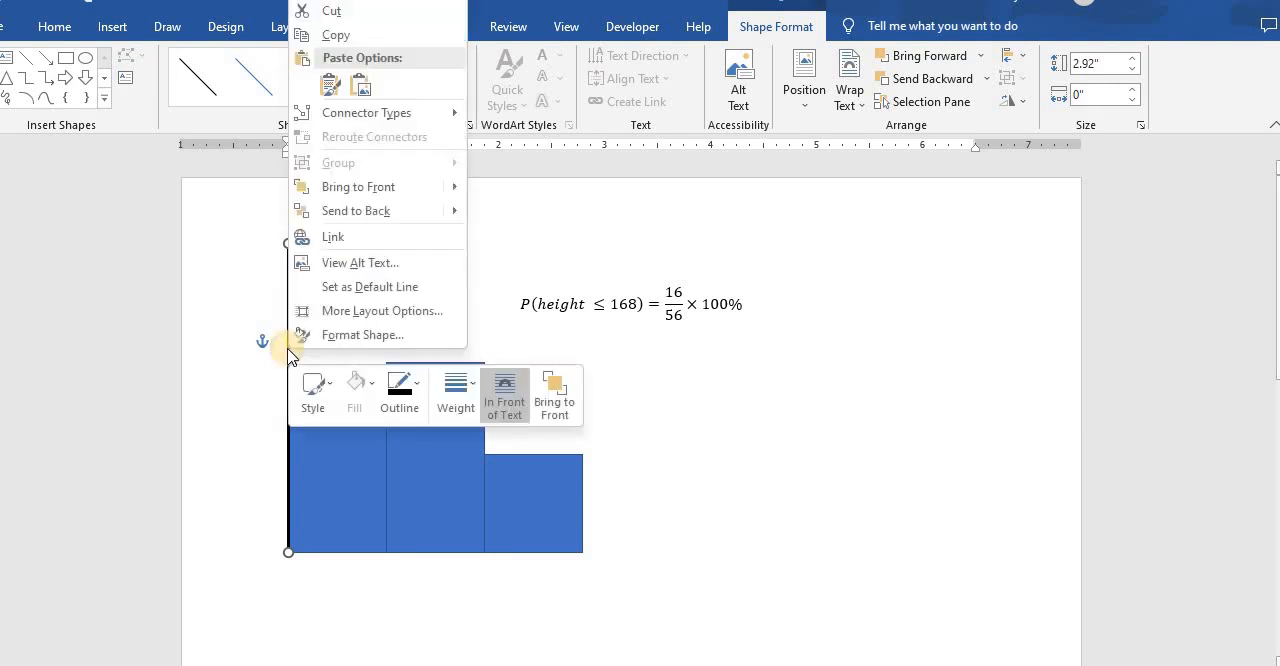
pyautogui.click(343, 37)
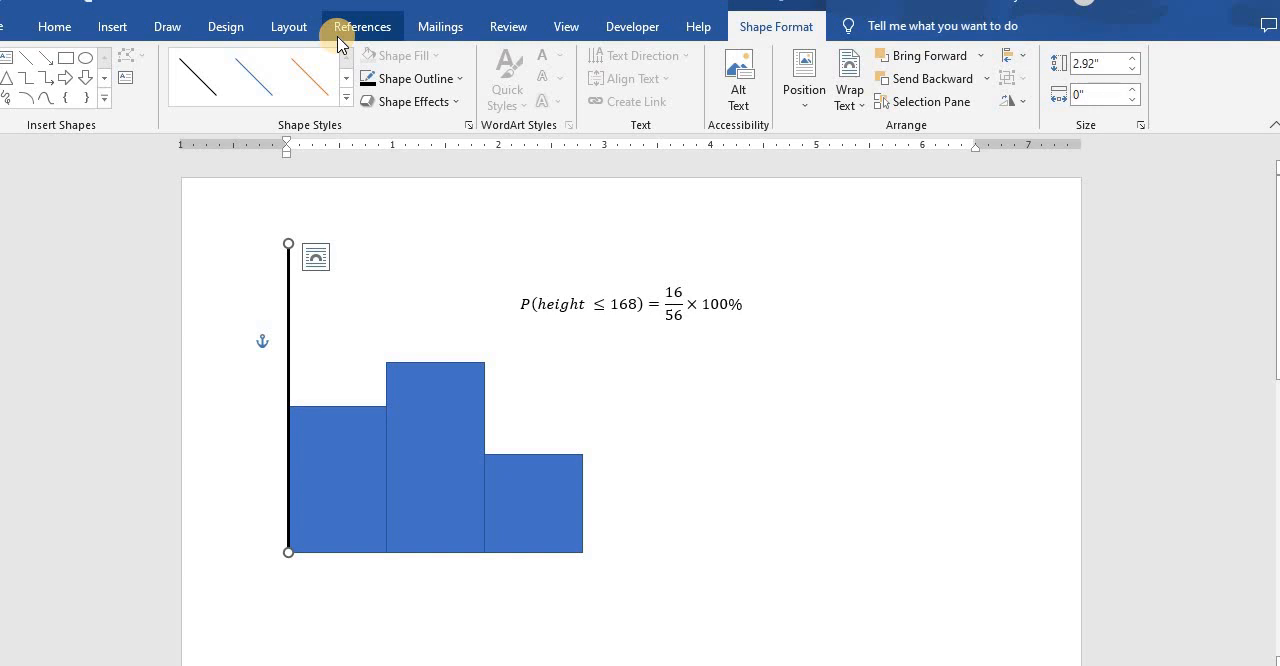
pyautogui.hotkey('ctrl', 'v')
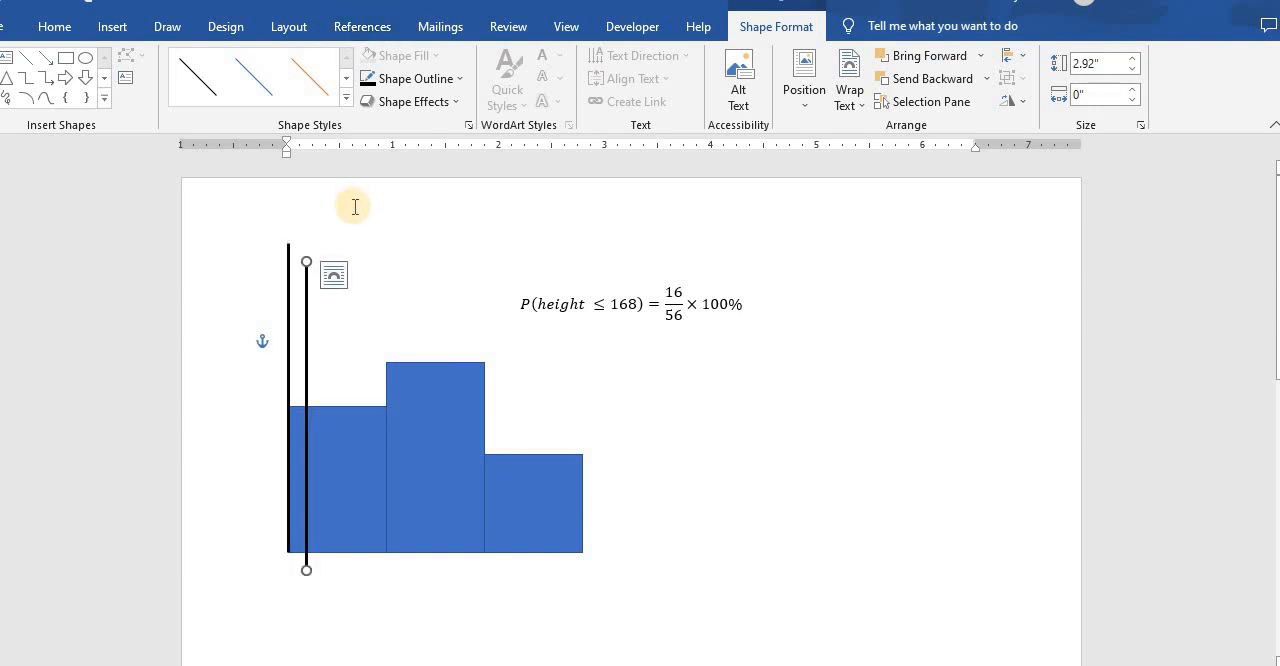
pyautogui.moveTo(307, 262); pyautogui.dragTo(728, 569)
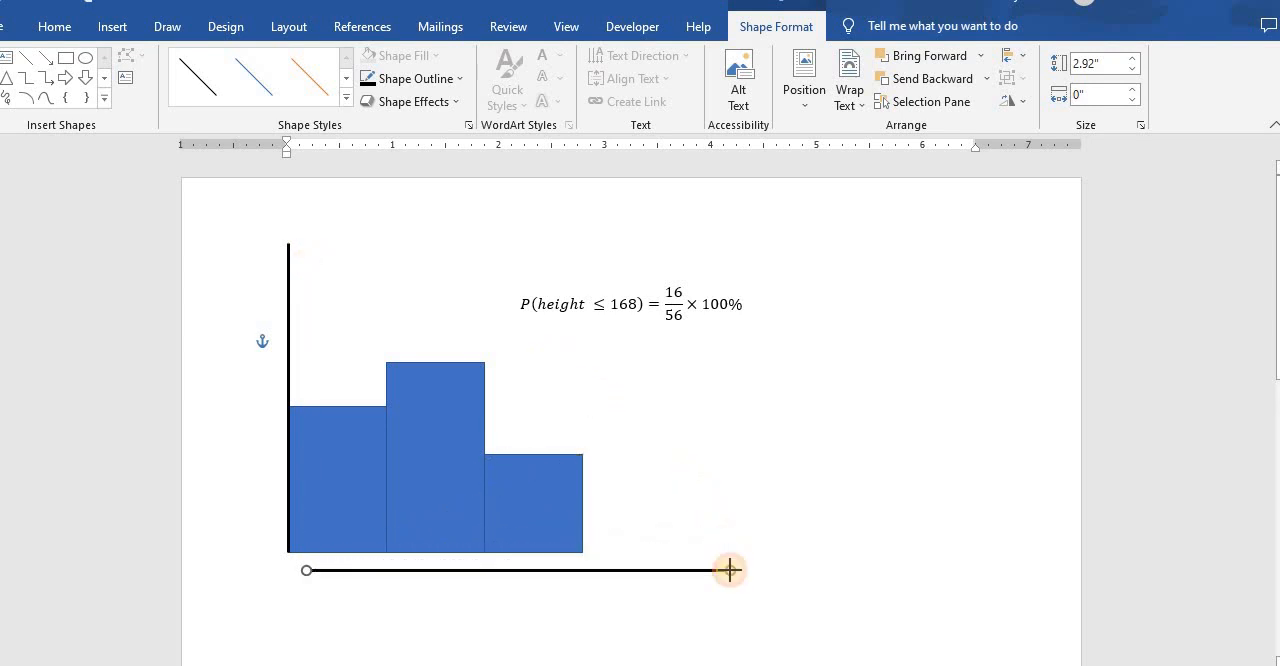
pyautogui.moveTo(634, 571)
pyautogui.mouseDown()
pyautogui.moveTo(591, 557)
pyautogui.moveTo(616, 557)
pyautogui.mouseUp()
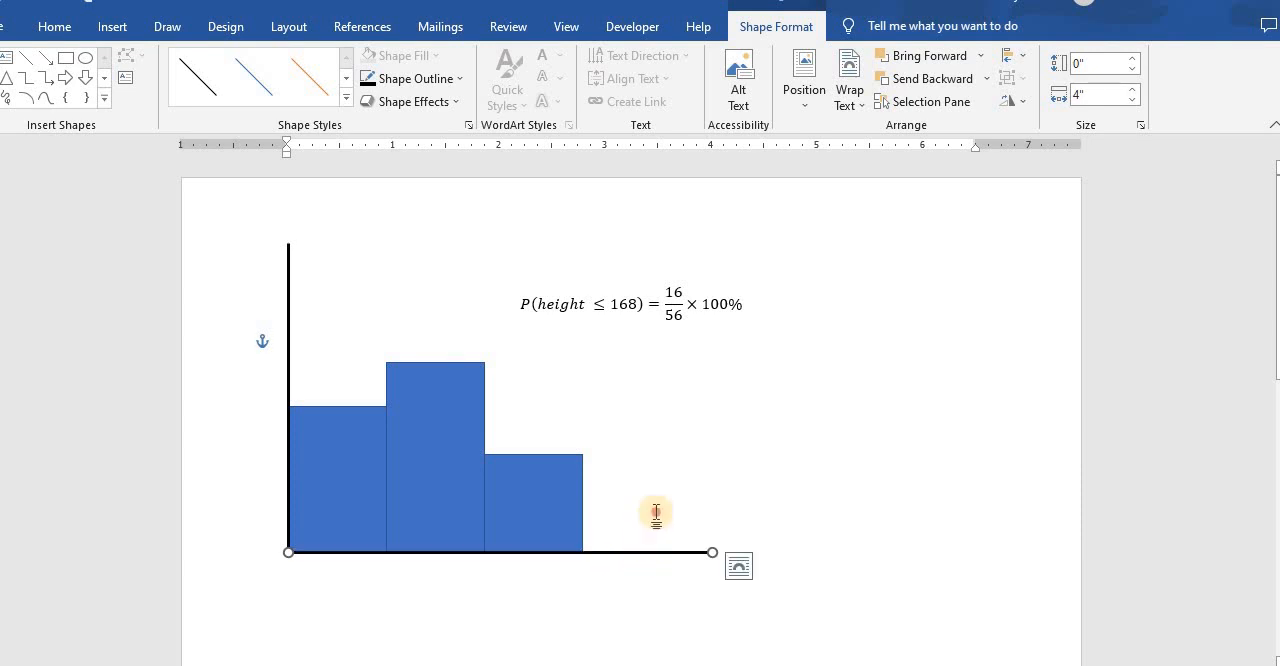
pyautogui.click(655, 514)
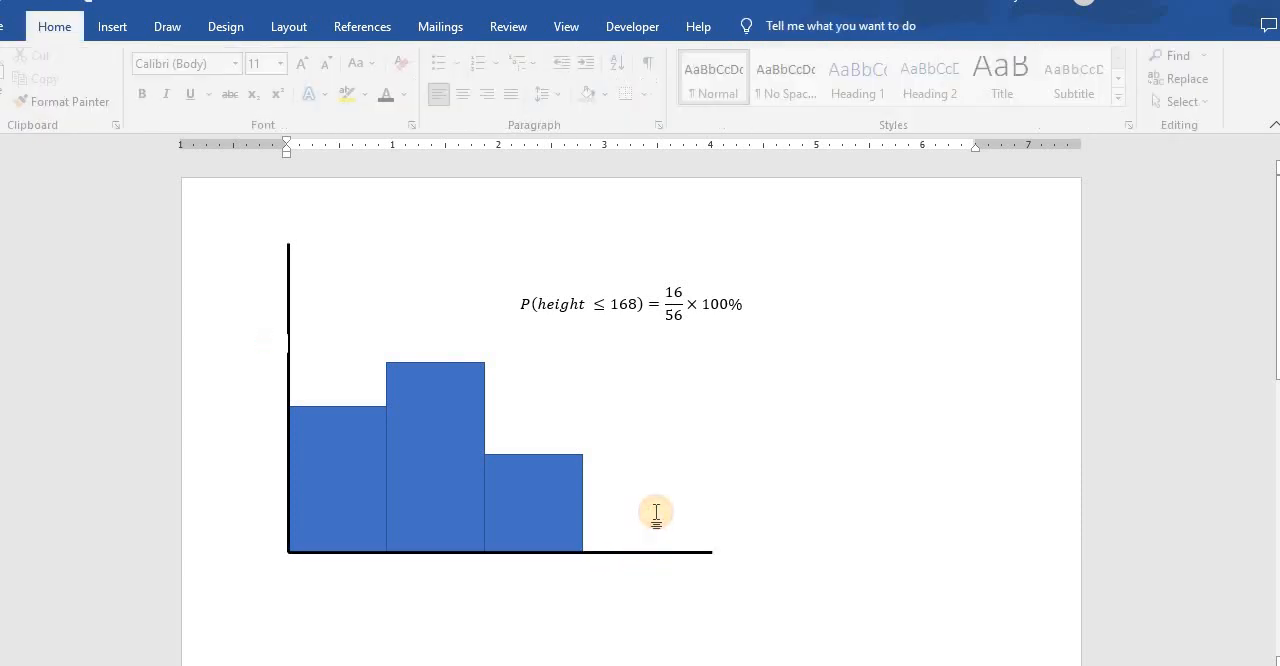
# - Select all three bars together and try to change their outline in one operation
pyautogui.click(379, 485)
pyautogui.keyDown('shift'); pyautogui.click(418, 485); pyautogui.keyUp('shift')
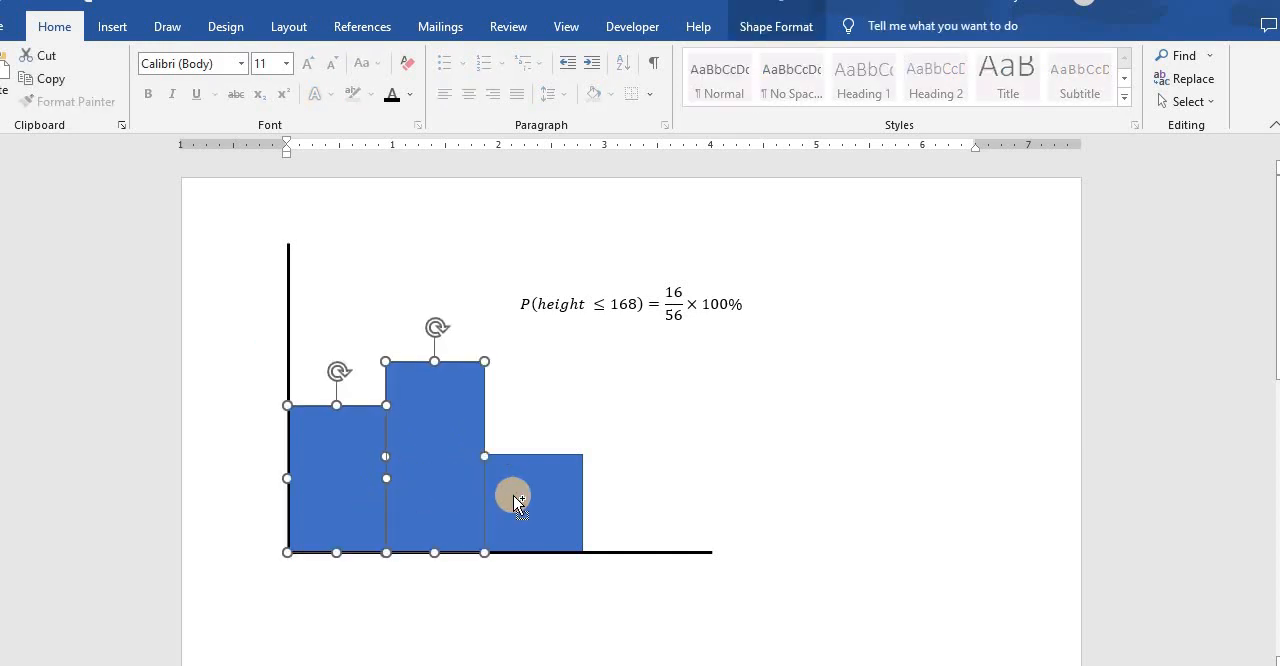
pyautogui.keyDown('shift'); pyautogui.click(513, 487); pyautogui.keyUp('shift')
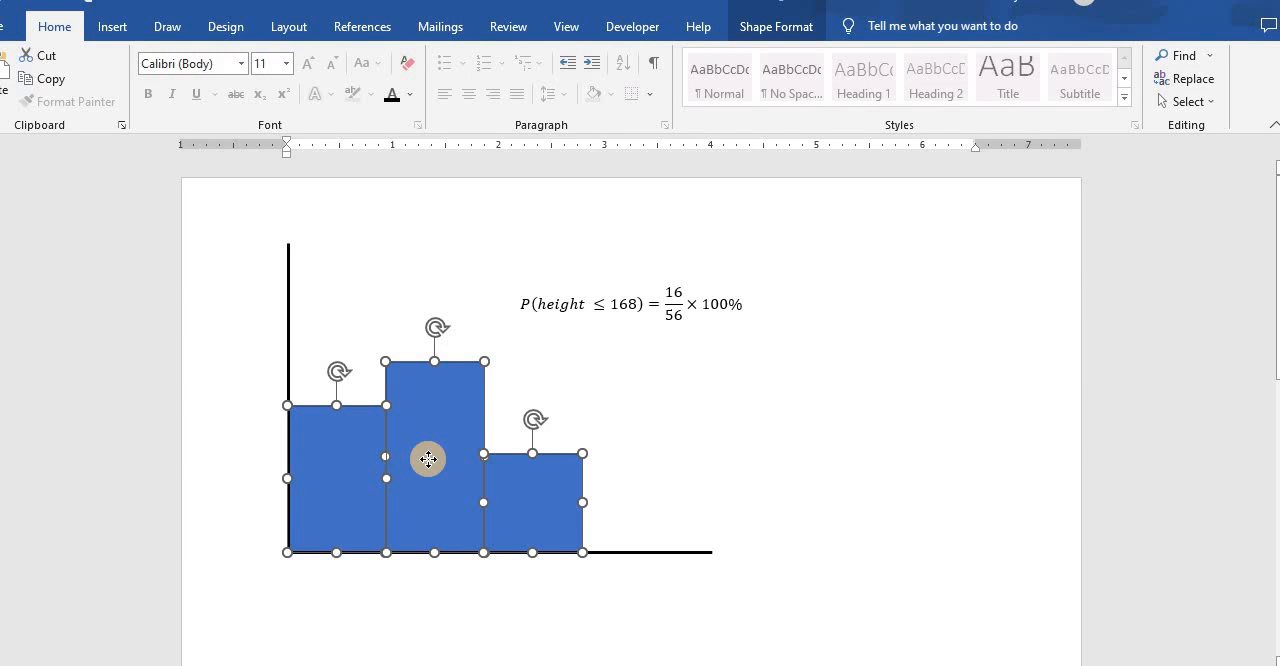
pyautogui.rightClick(430, 399)
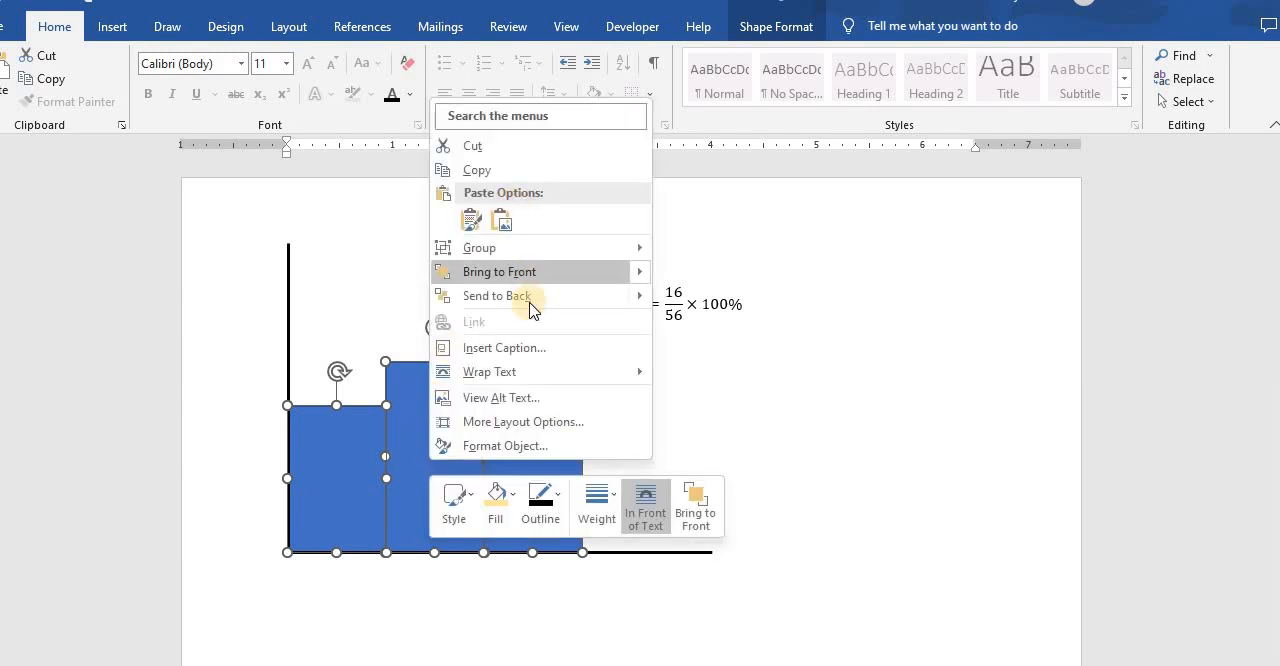
pyautogui.click(564, 509)
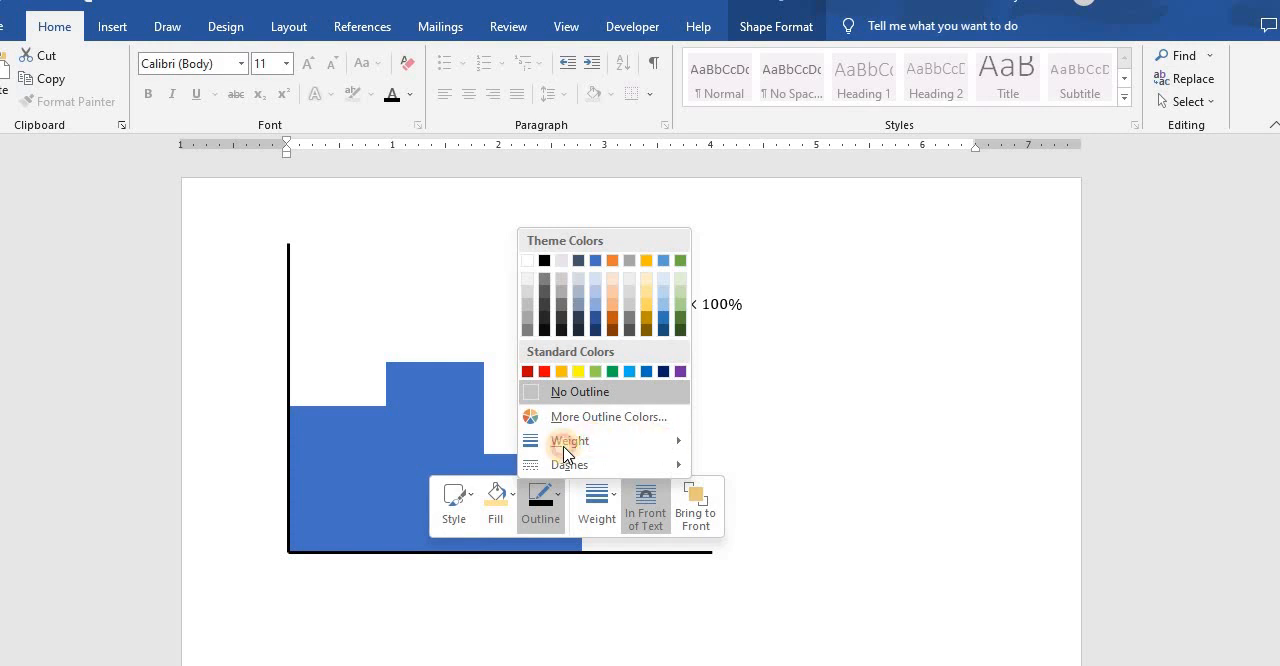
pyautogui.click(557, 517)
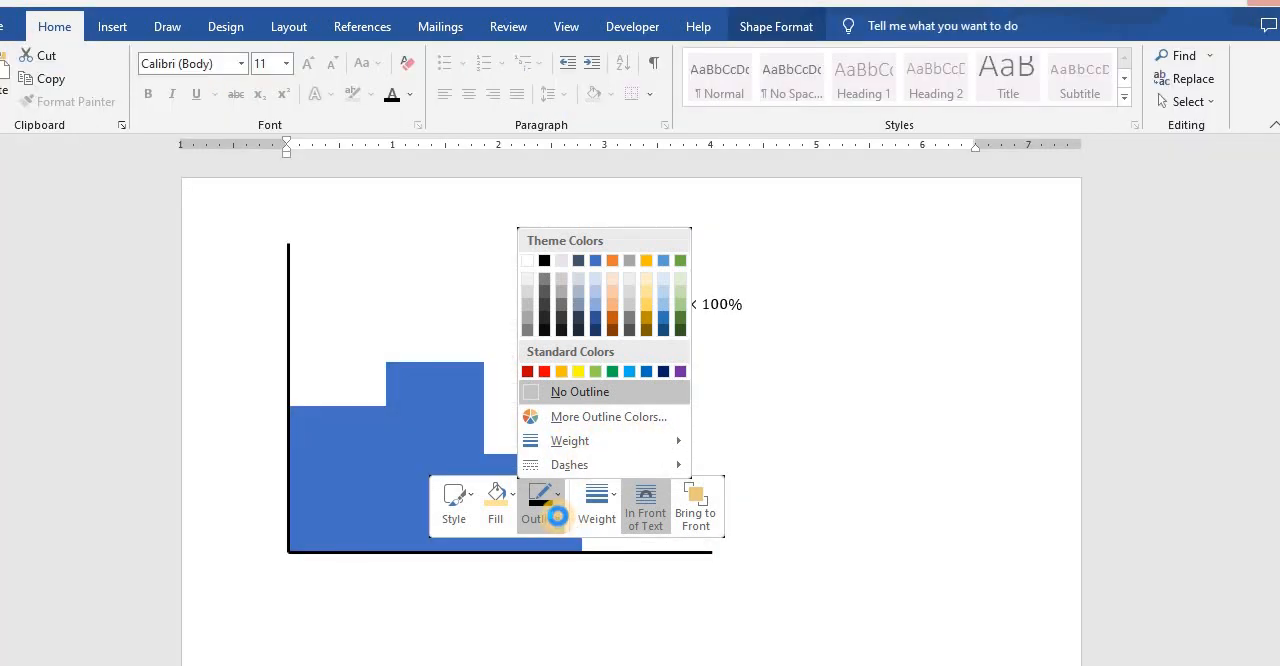
pyautogui.click(557, 517)
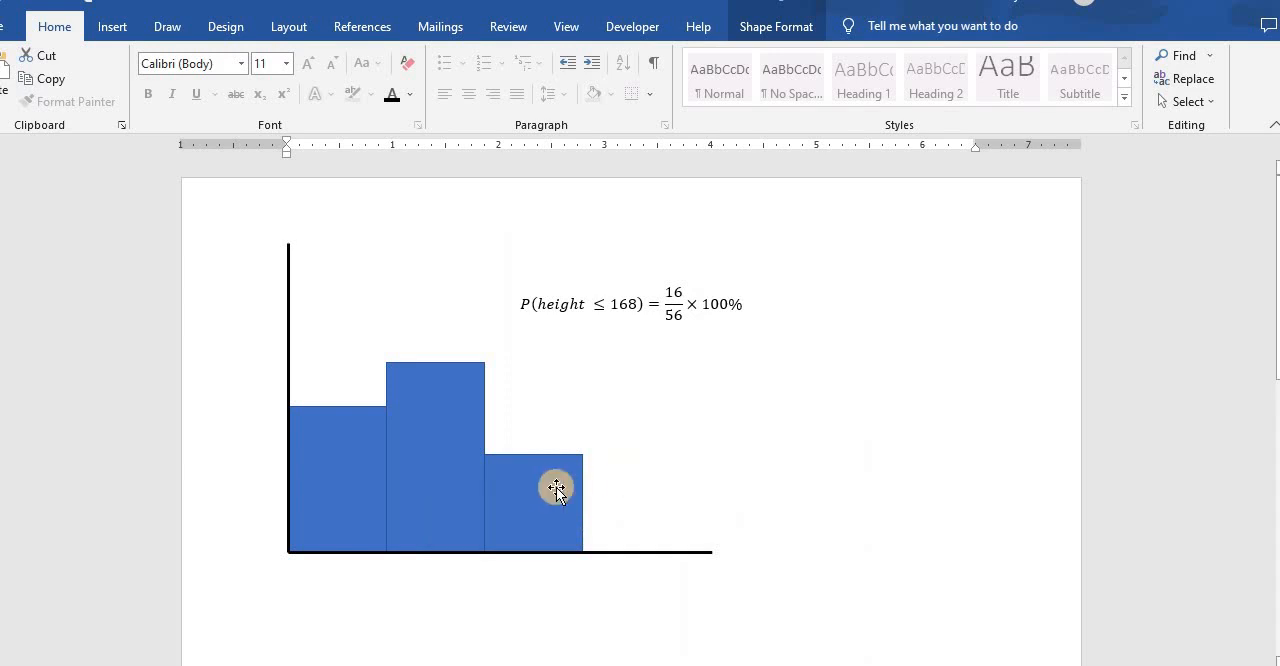
pyautogui.click(460, 501)
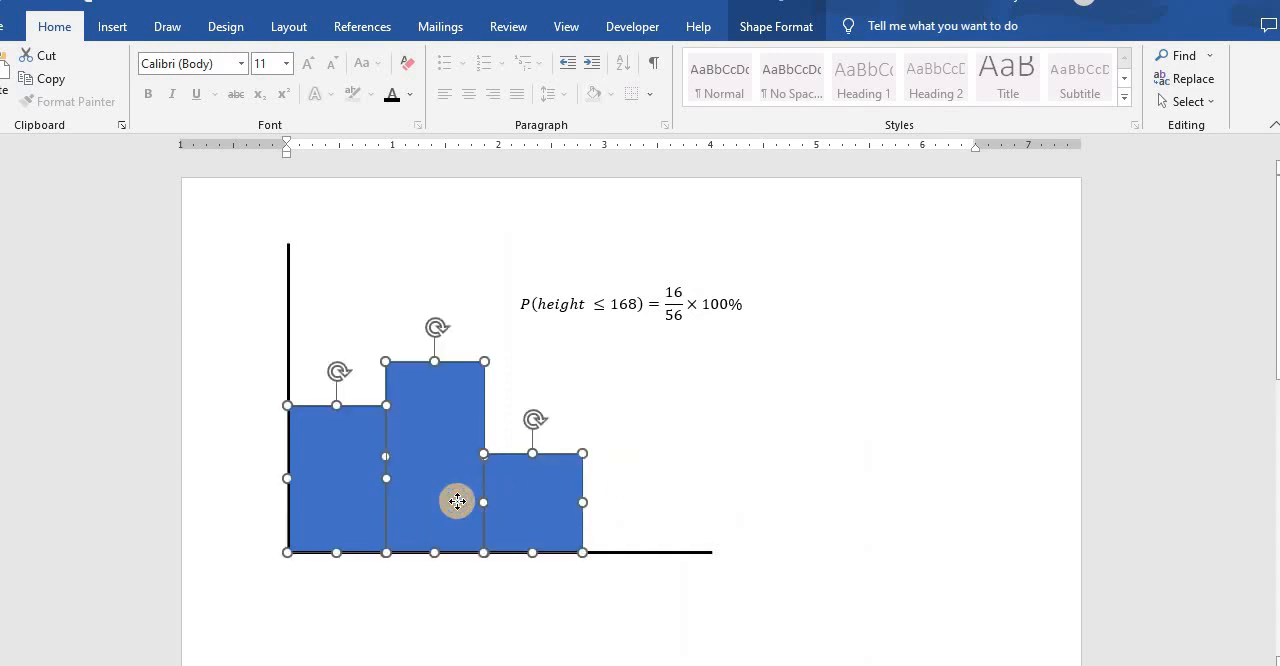
pyautogui.rightClick(333, 425)
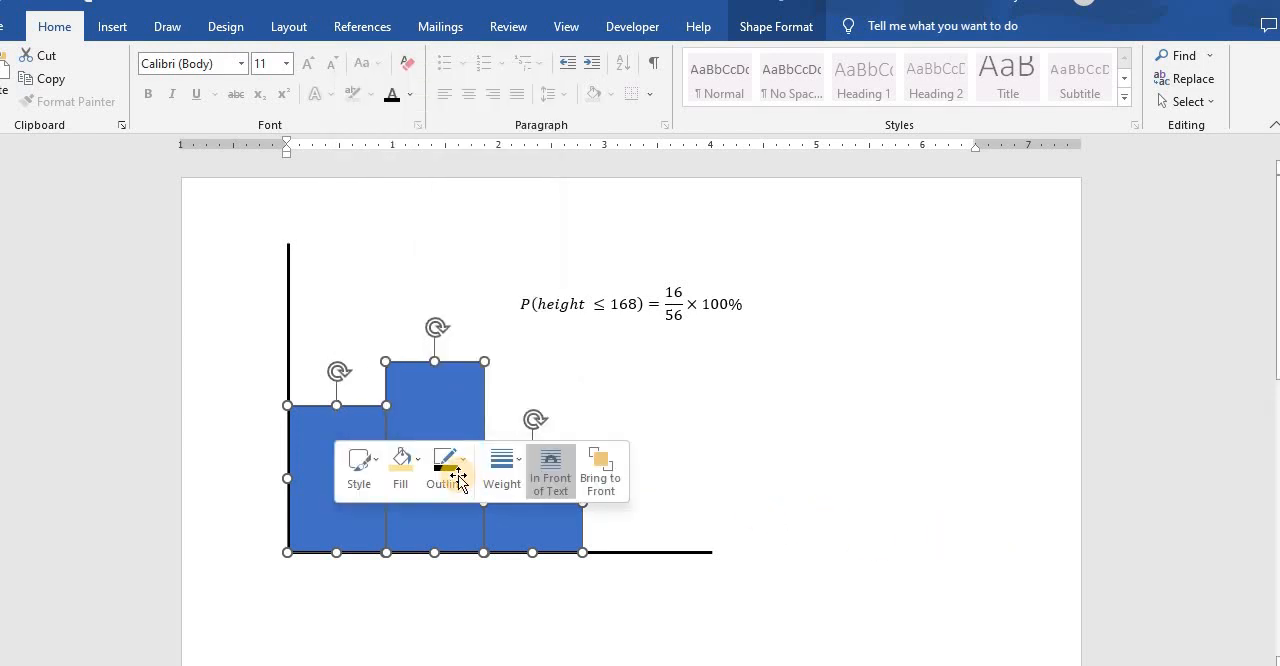
pyautogui.click(458, 479)
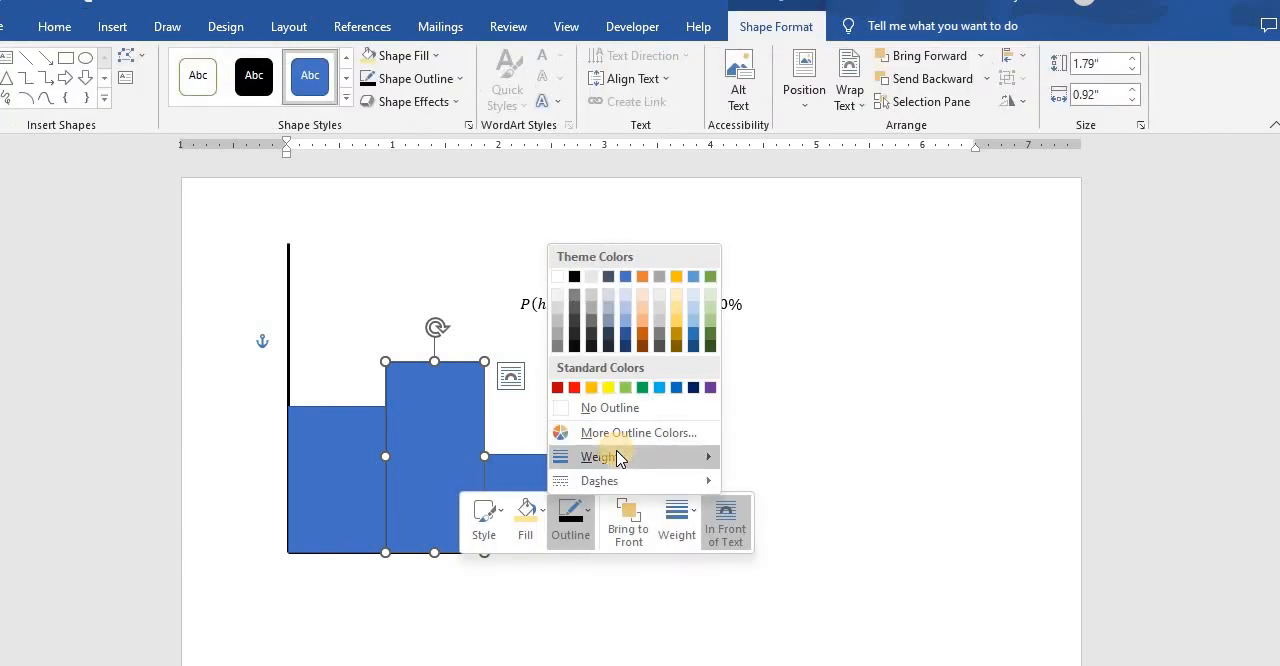
# - Format the tall middle bar with a 2¼ pt black outline
pyautogui.moveTo(618, 457)
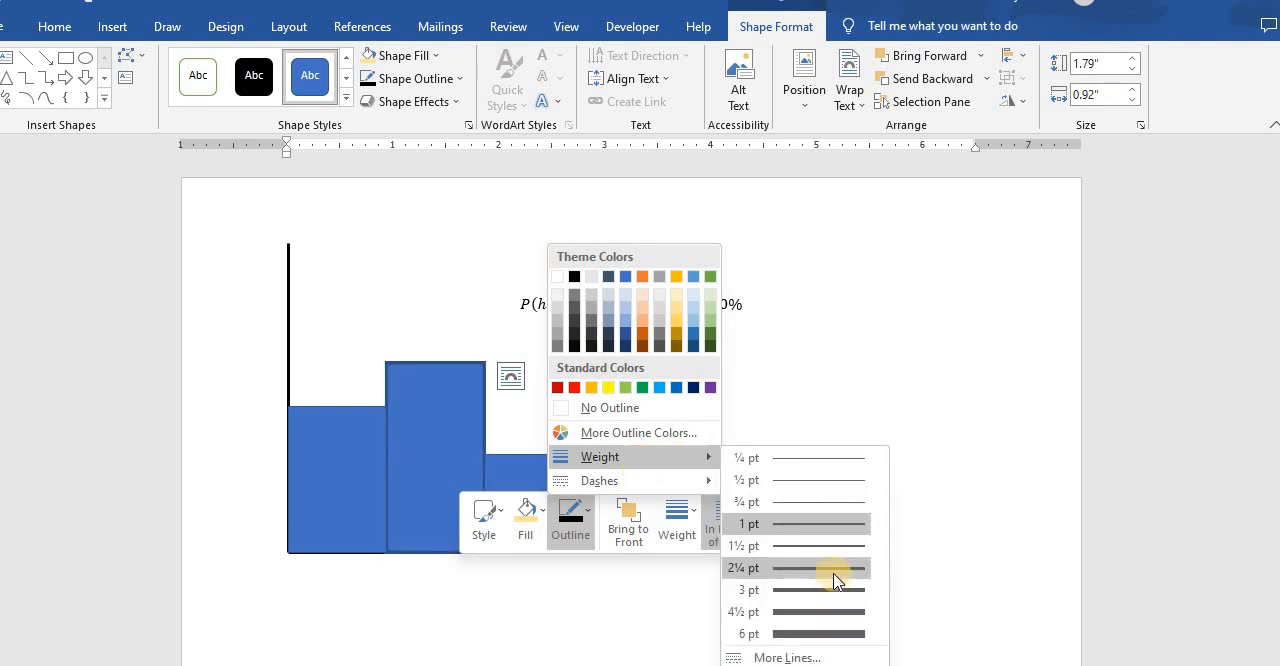
pyautogui.click(553, 525)
pyautogui.click(570, 515)
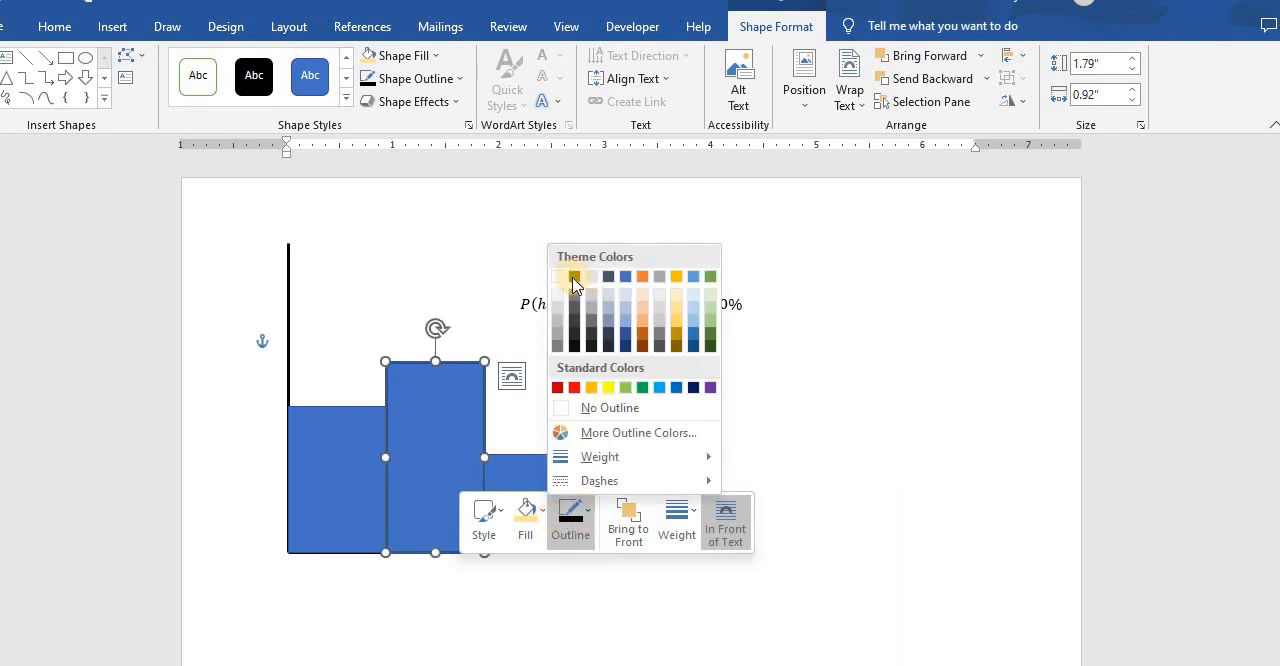
pyautogui.click(573, 277)
# - Give the leftmost bar beside the vertical axis a black outline with a 2¼ pt weight
pyautogui.click(354, 433)
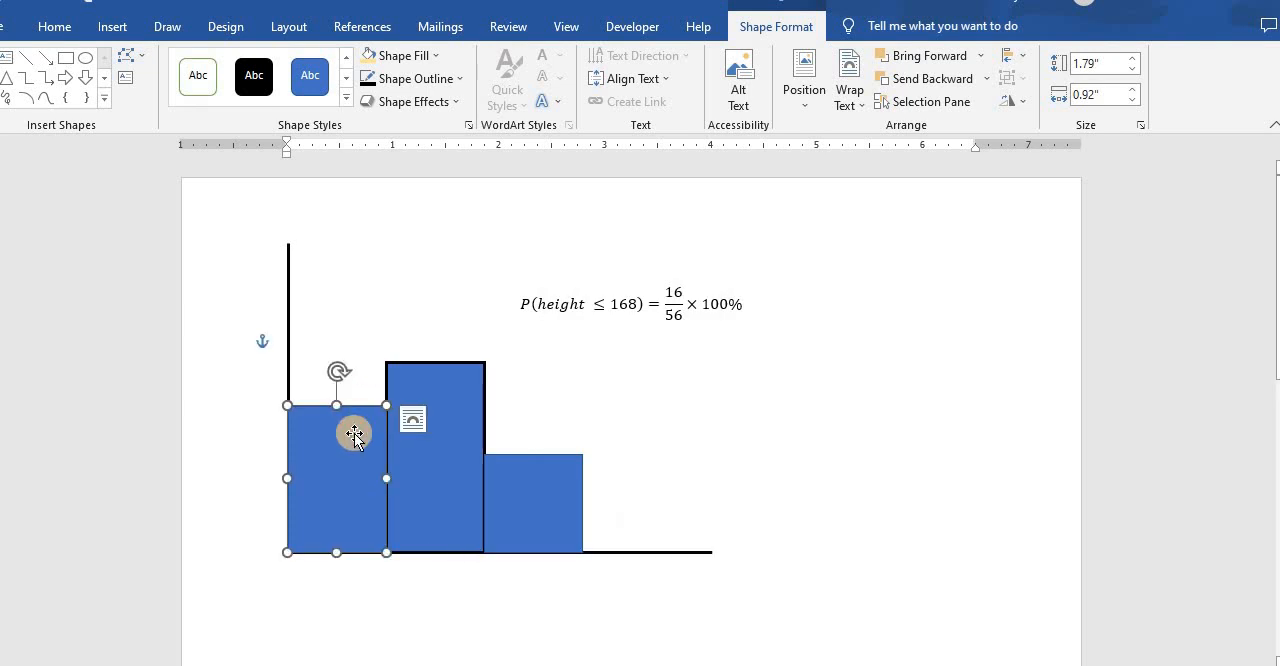
pyautogui.rightClick(485, 463)
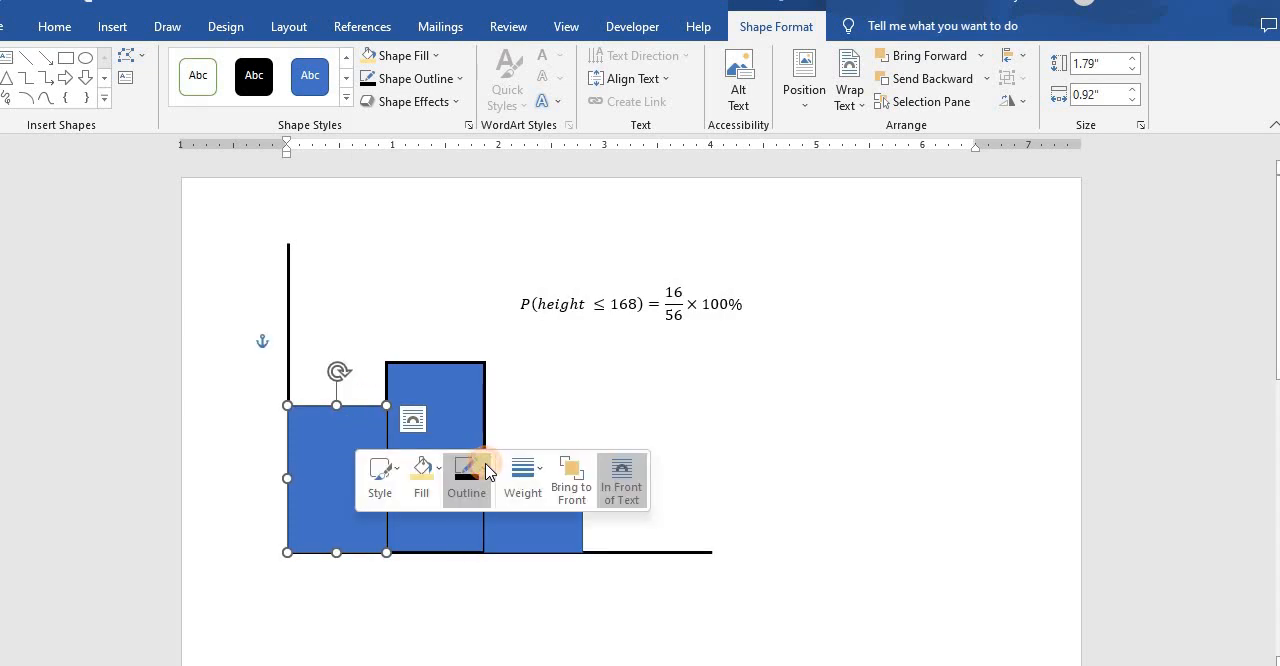
pyautogui.click(466, 476)
pyautogui.click(470, 237)
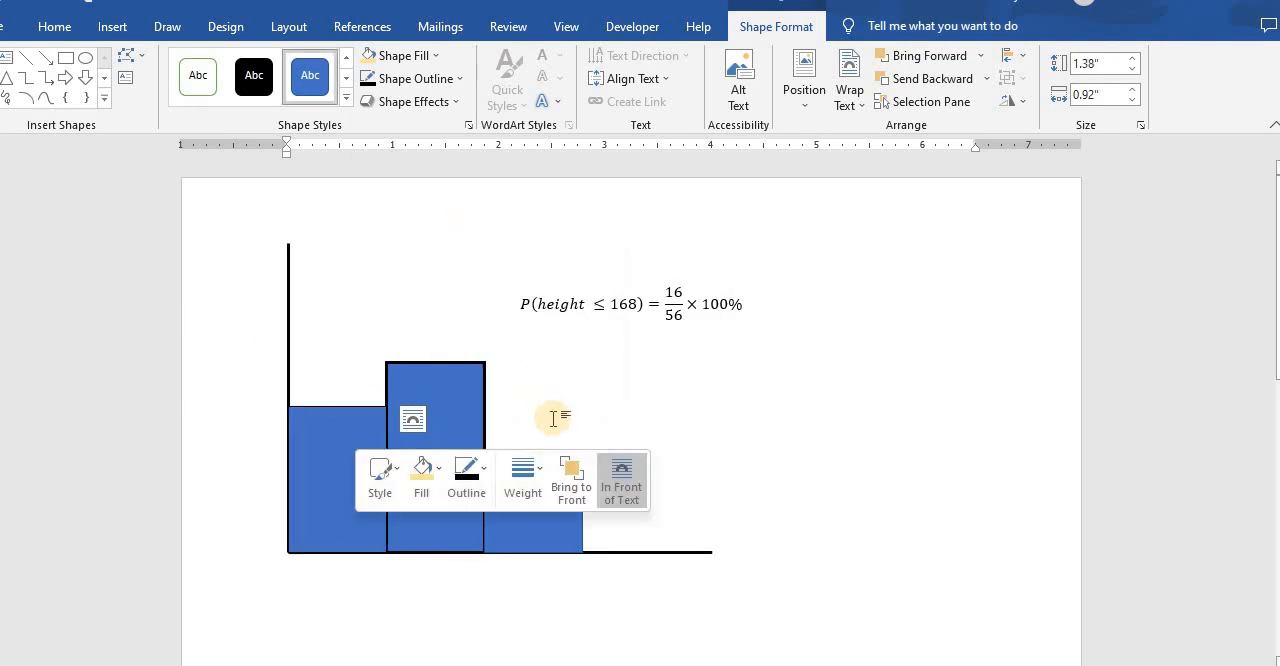
pyautogui.rightClick(378, 457)
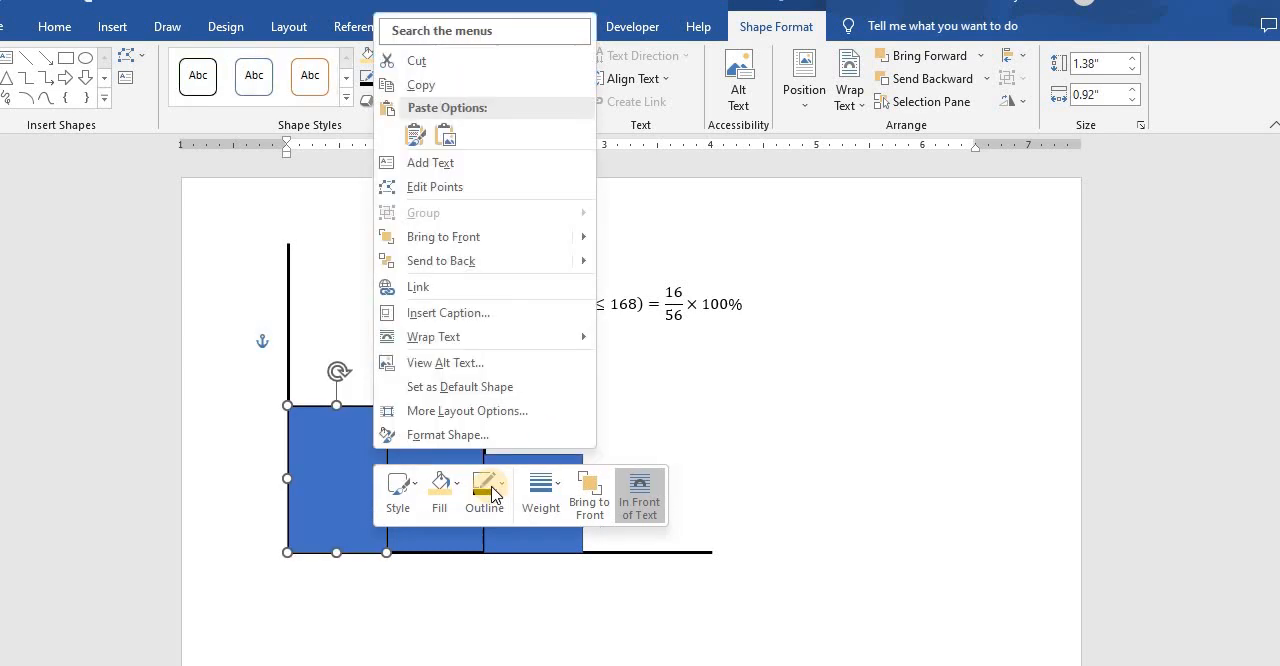
pyautogui.click(492, 494)
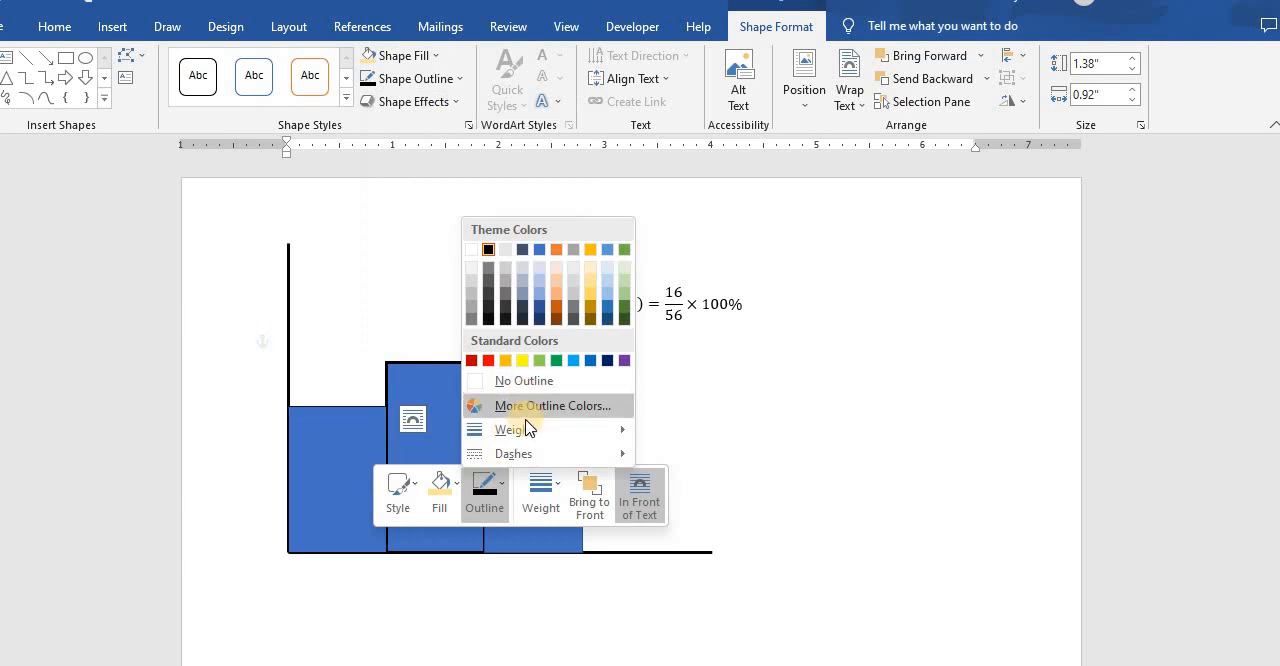
pyautogui.moveTo(523, 429)
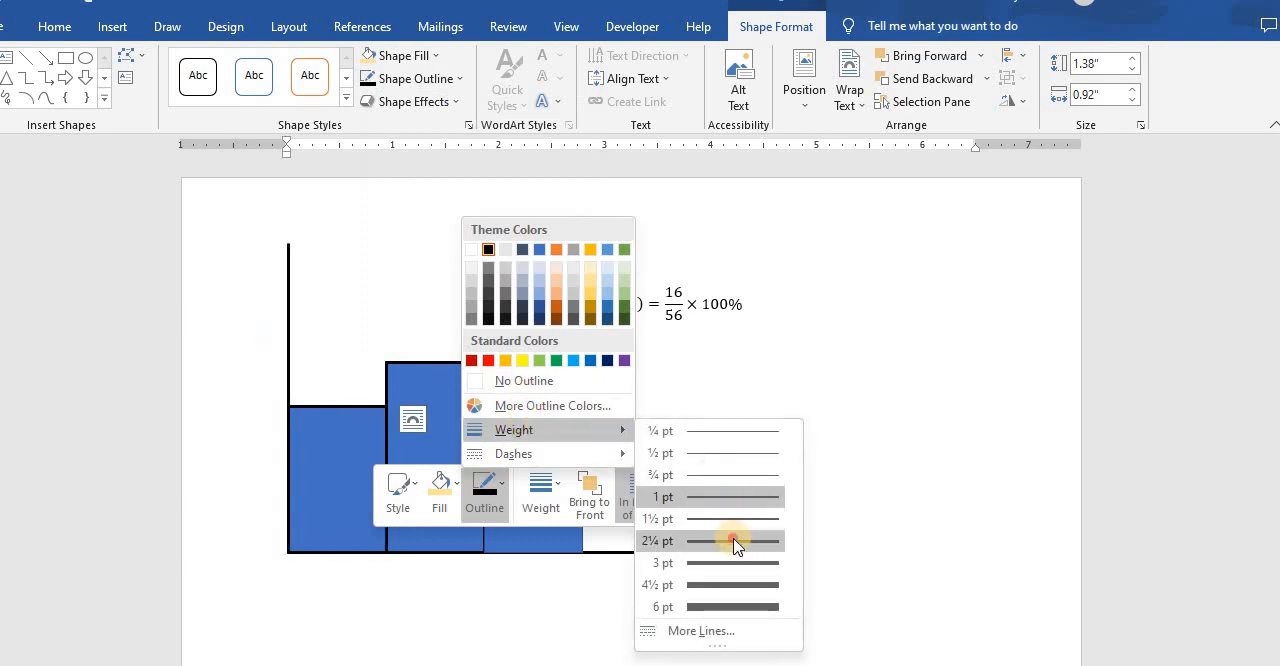
pyautogui.click(737, 540)
pyautogui.click(785, 464)
# - Set the outline weight of the short rightmost bar to 2¼ pt
pyautogui.click(468, 492)
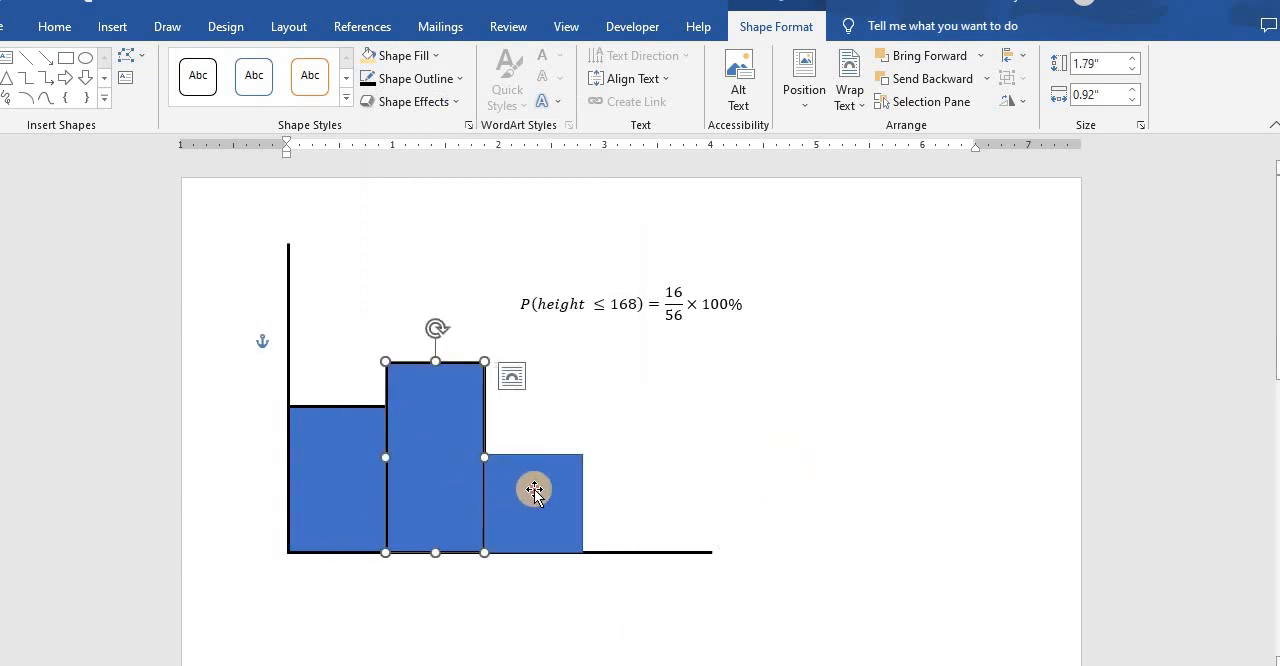
pyautogui.click(534, 489)
pyautogui.rightClick(534, 490)
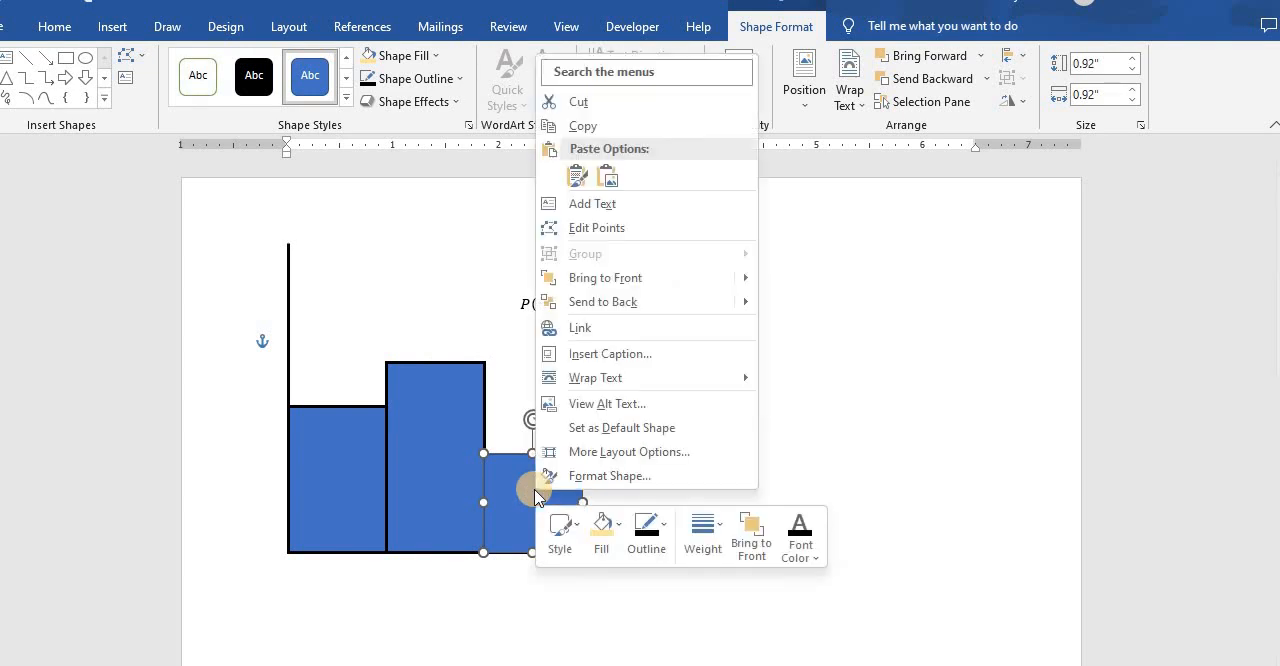
pyautogui.click(648, 532)
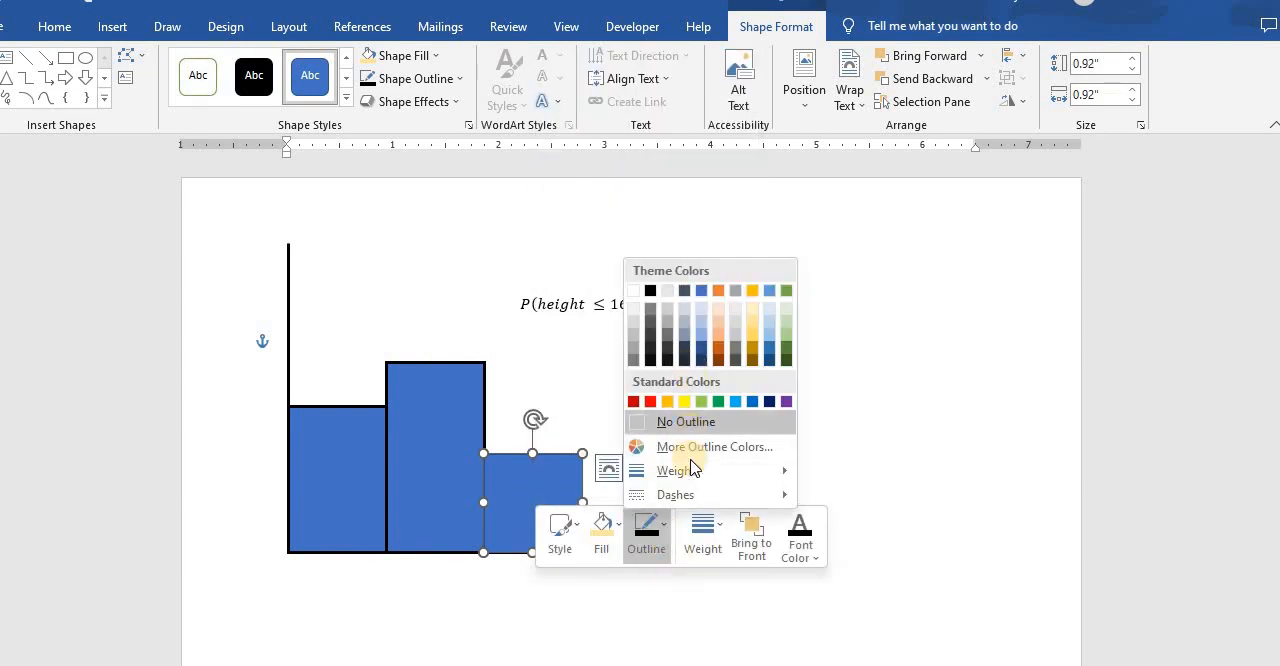
pyautogui.moveTo(783, 471)
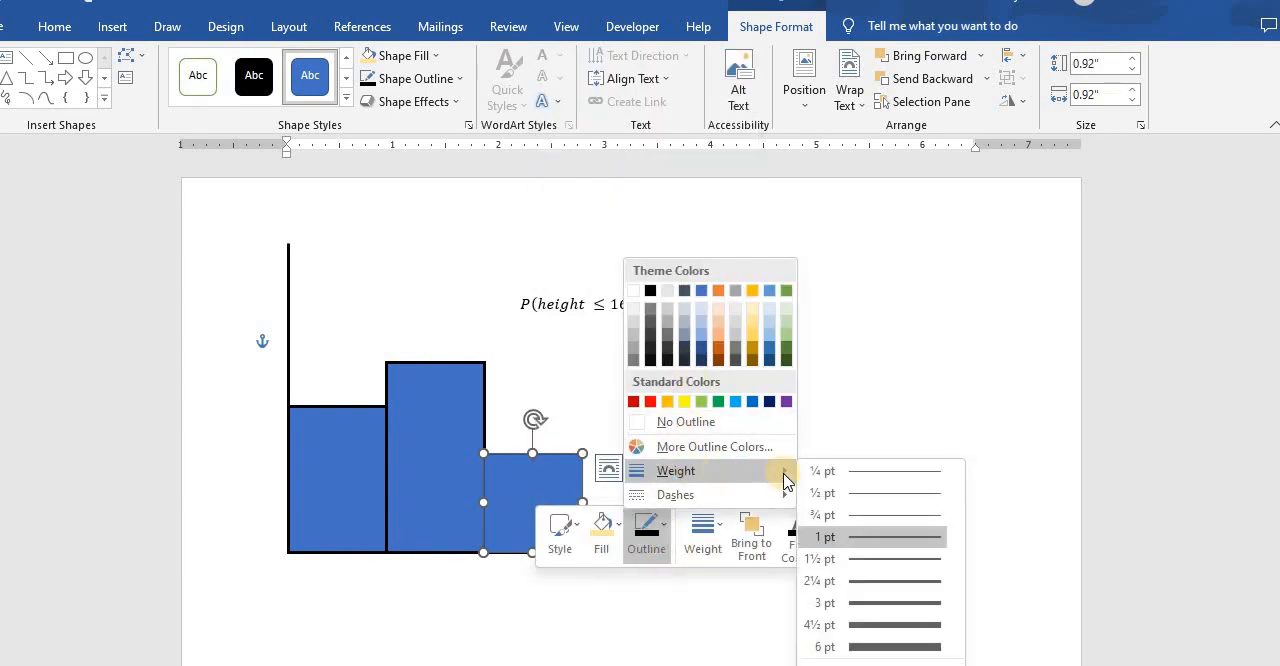
pyautogui.click(878, 583)
# - Change the short rightmost bar's outline color to black and deselect the bar
pyautogui.click(568, 476)
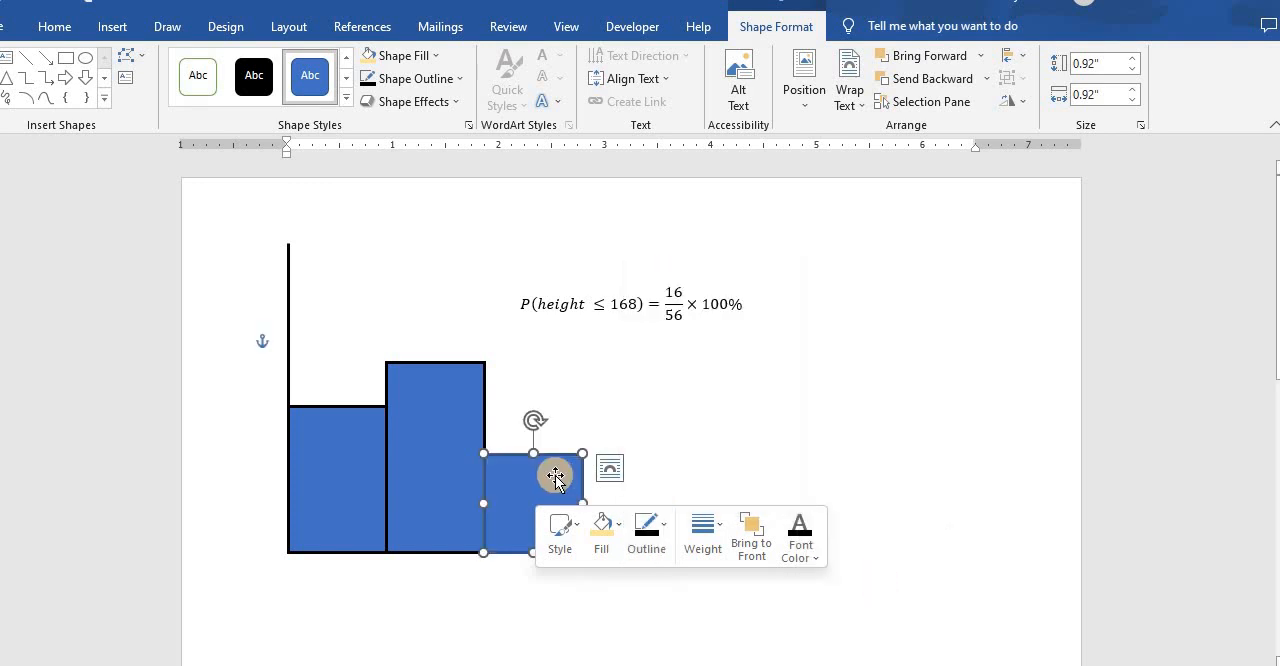
pyautogui.click(651, 527)
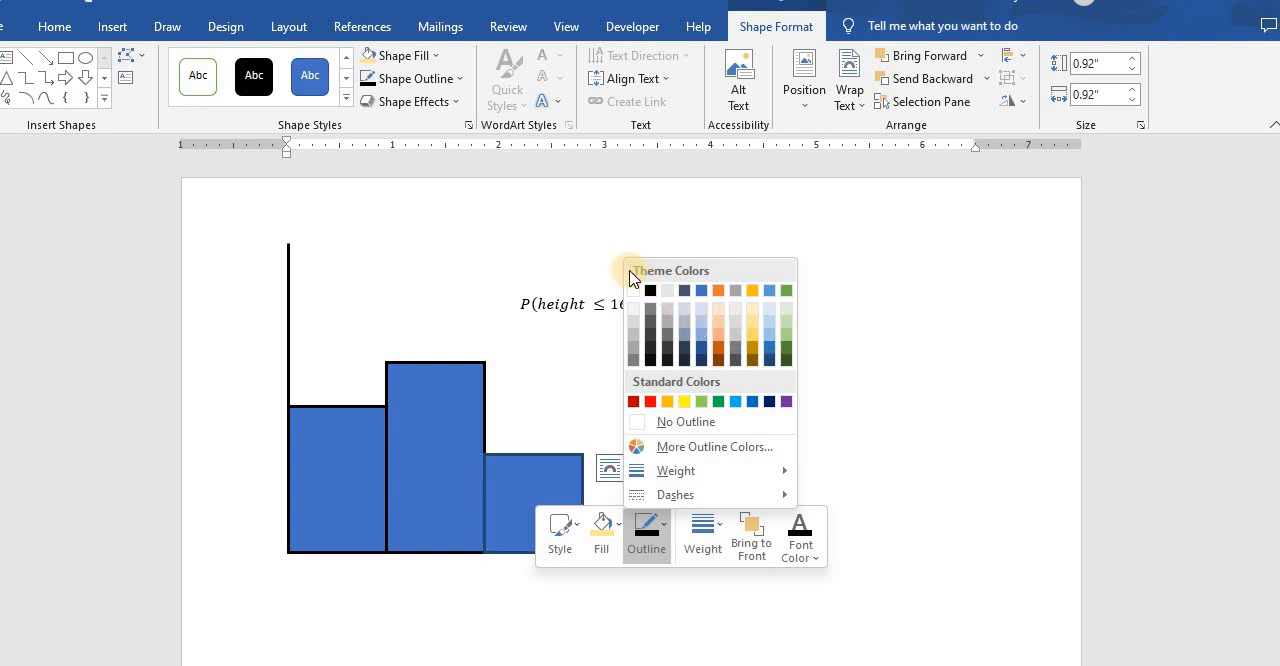
pyautogui.click(820, 299)
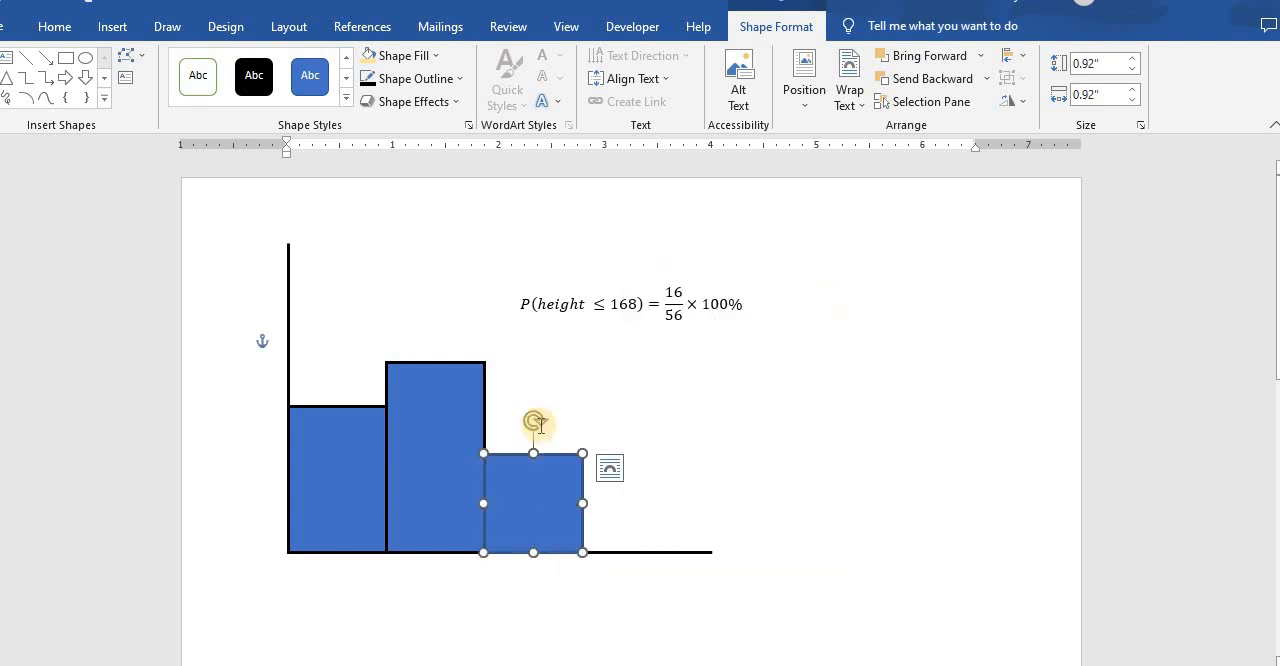
pyautogui.rightClick(562, 498)
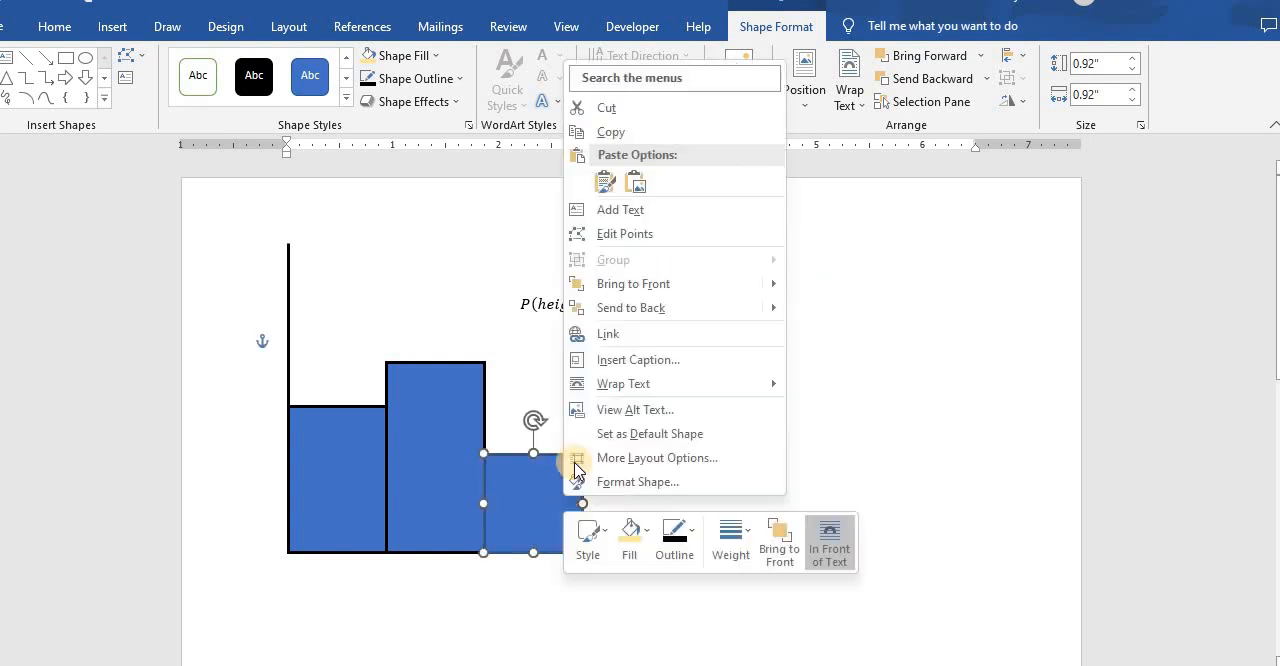
pyautogui.click(690, 548)
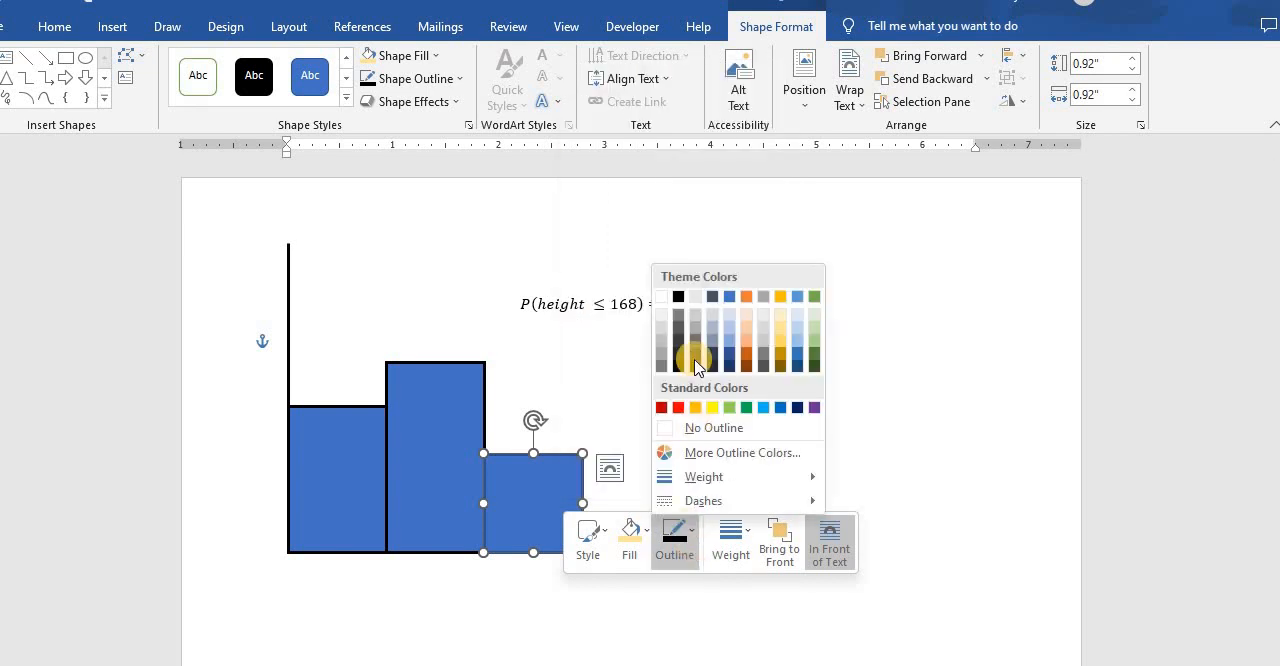
pyautogui.click(680, 300)
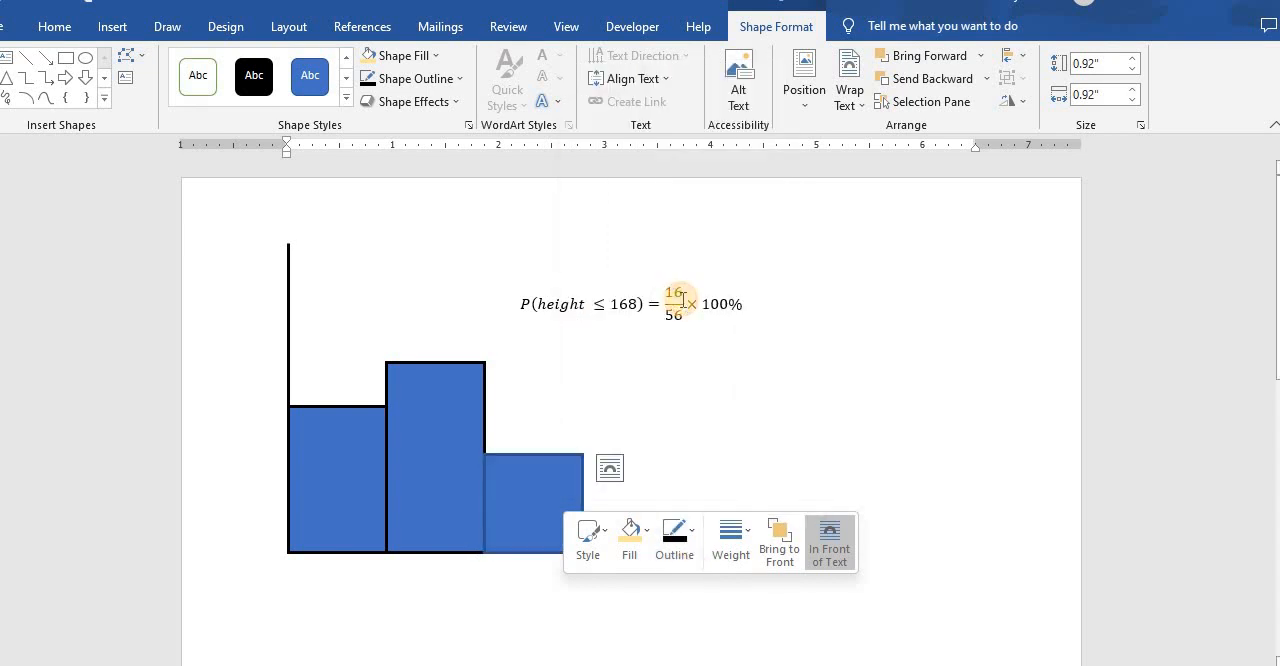
pyautogui.click(815, 421)
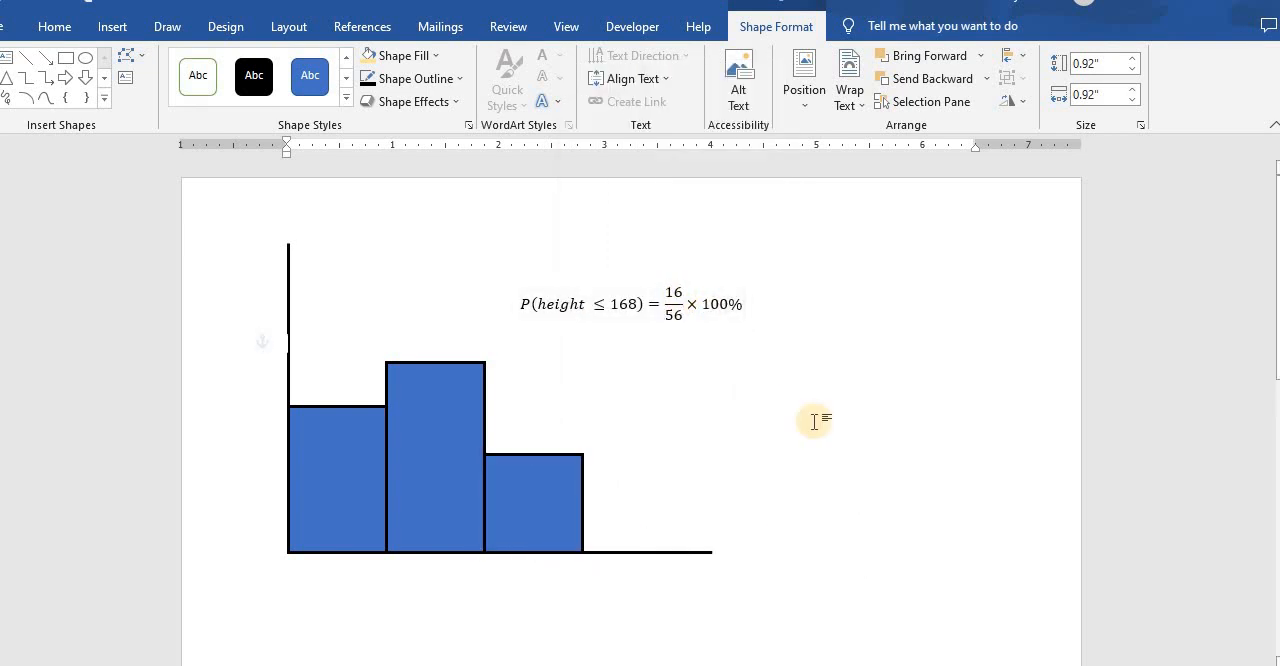
# - Insert a simple text box reading 36.5, shrink it to about 0.31" by 0.55", and place it just below the chart's origin
pyautogui.click(108, 25)
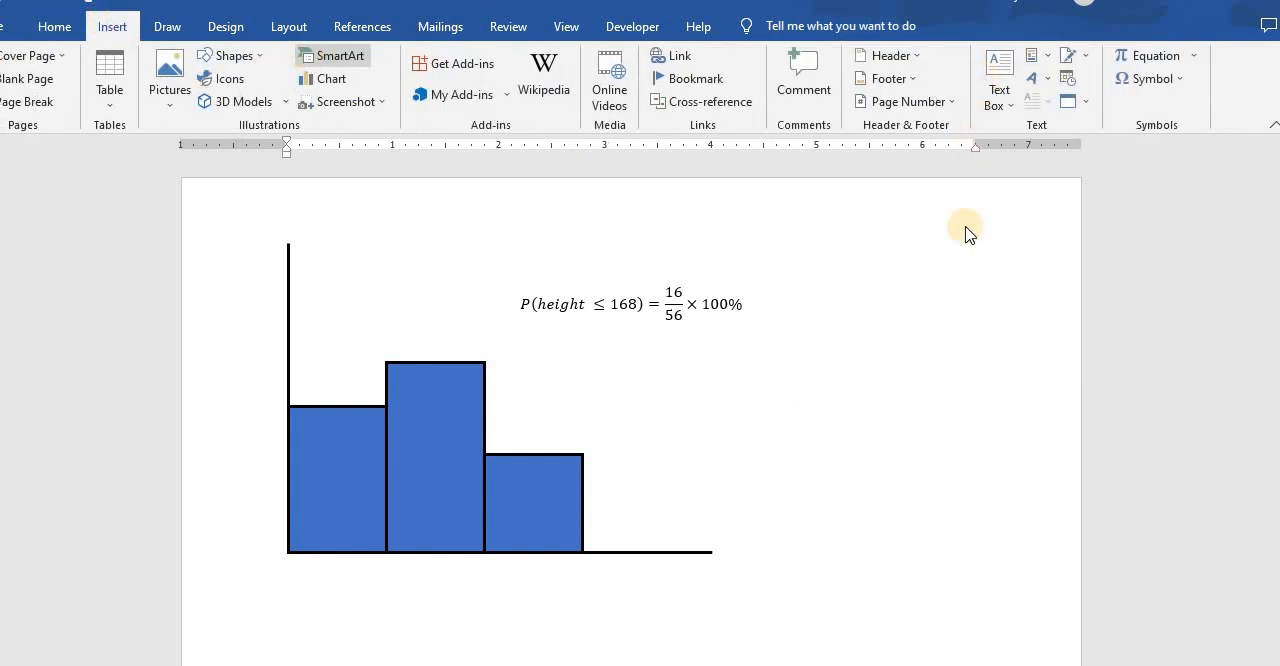
pyautogui.click(999, 95)
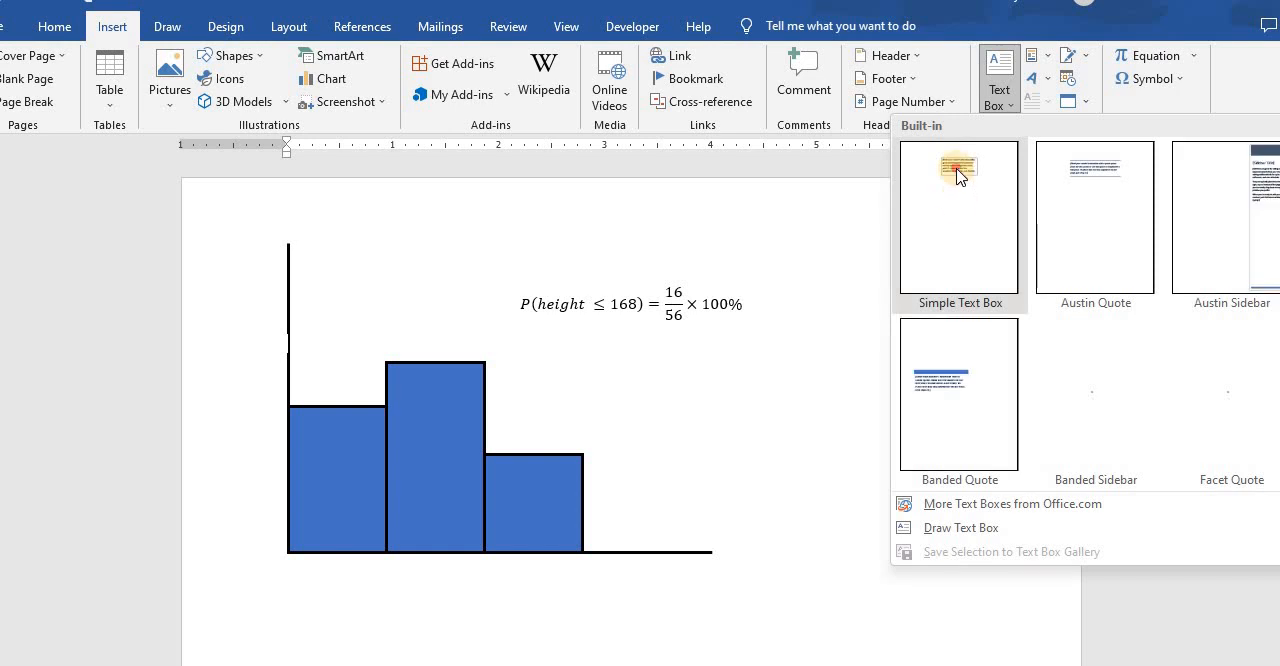
pyautogui.click(958, 176)
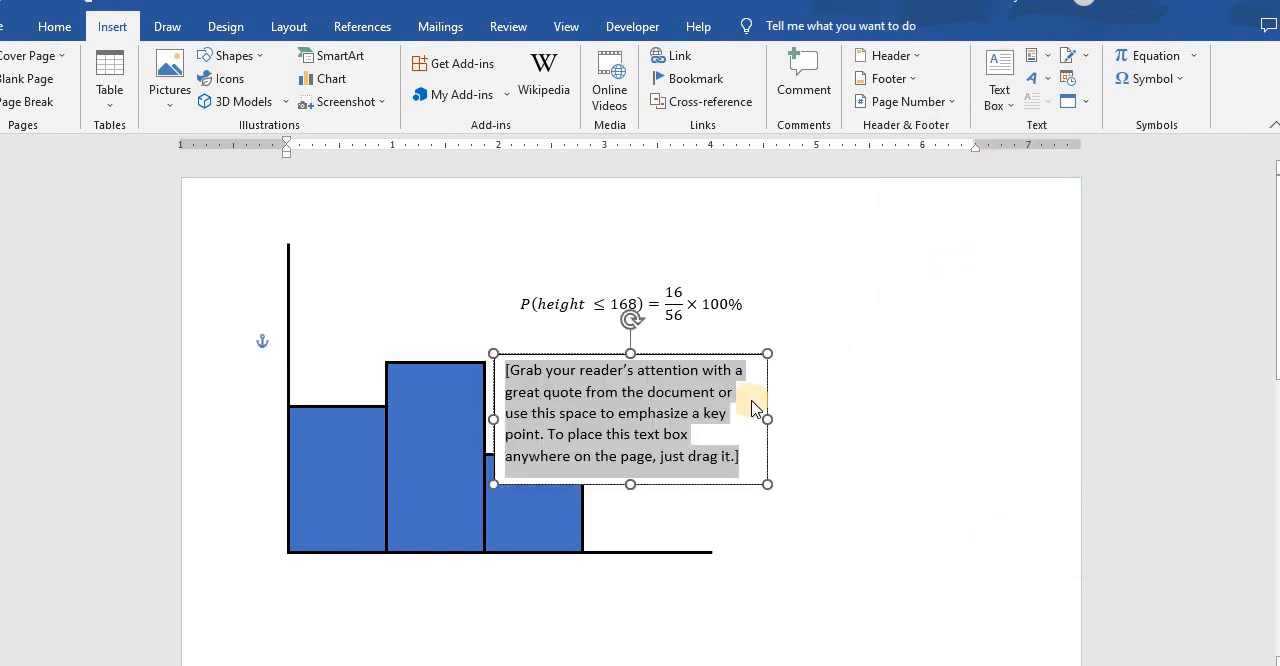
pyautogui.write('36.5')
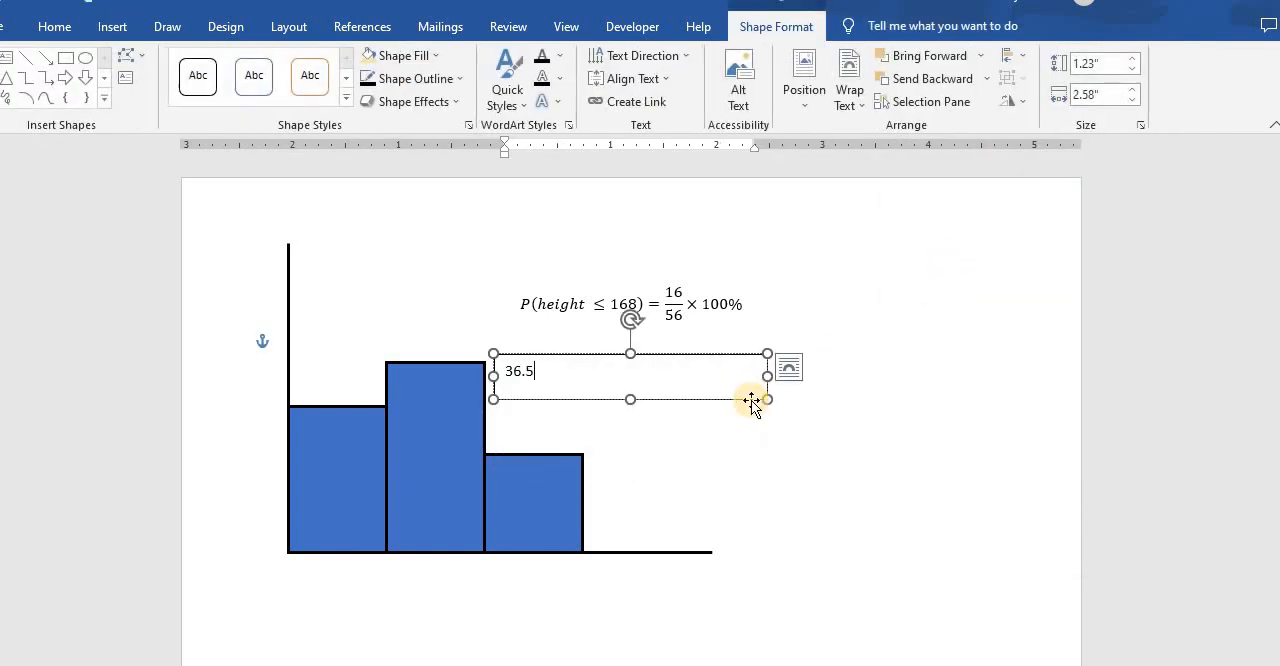
pyautogui.moveTo(676, 393); pyautogui.dragTo(553, 388)
pyautogui.moveTo(511, 448); pyautogui.dragTo(318, 562)
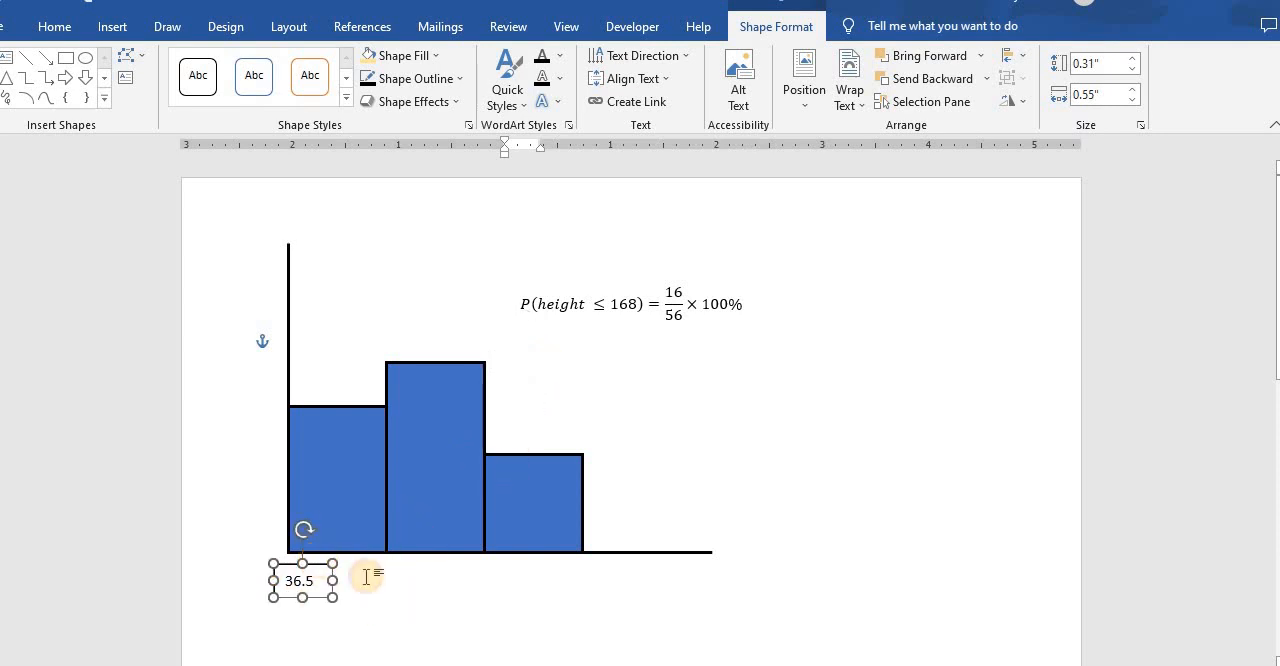